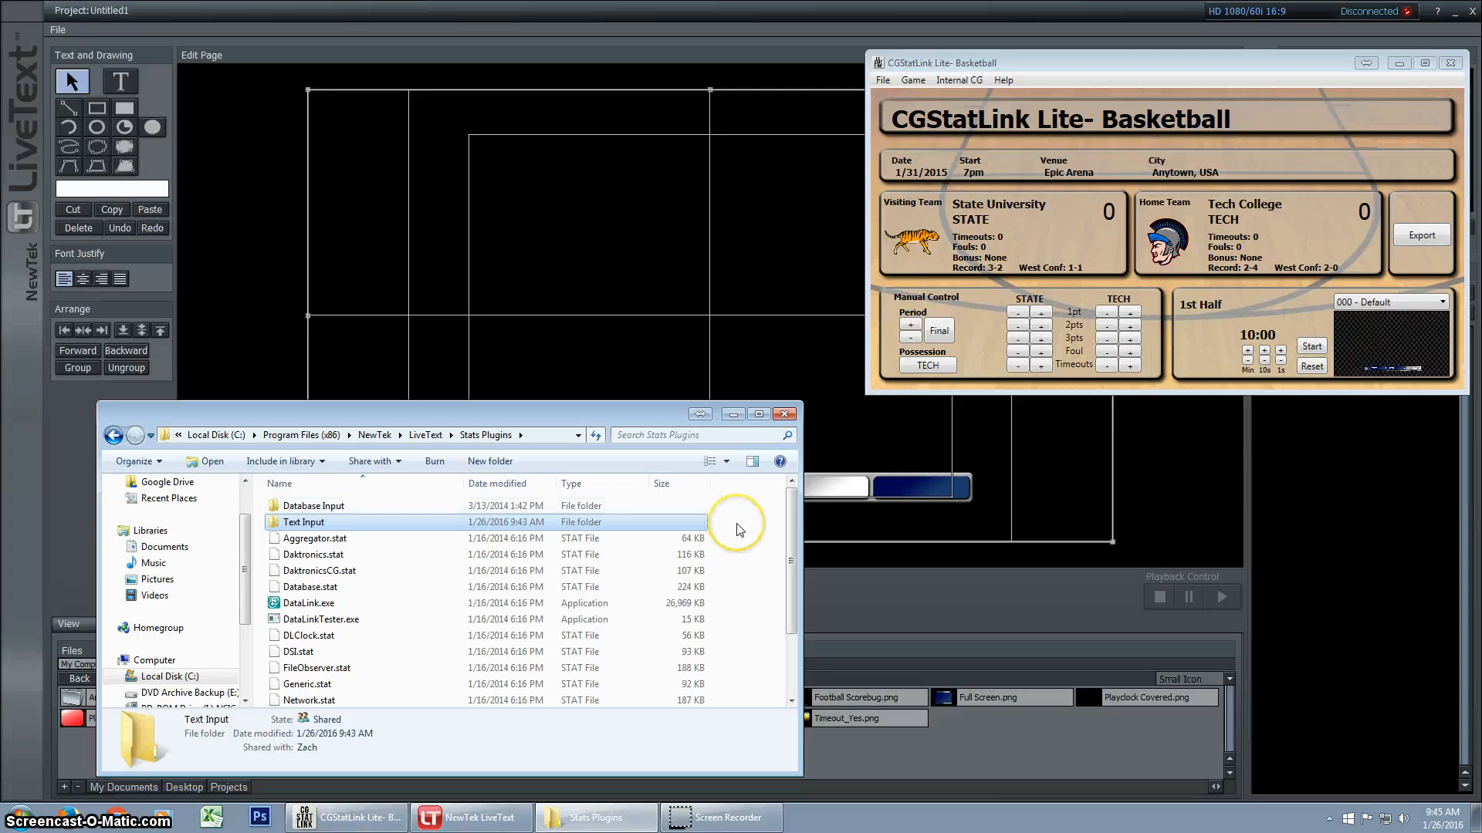
Show the full path of the Stats Plugins folder, go up to the LiveText folder and show its full path
{"action": "left_click", "coordinate": [532, 436]}
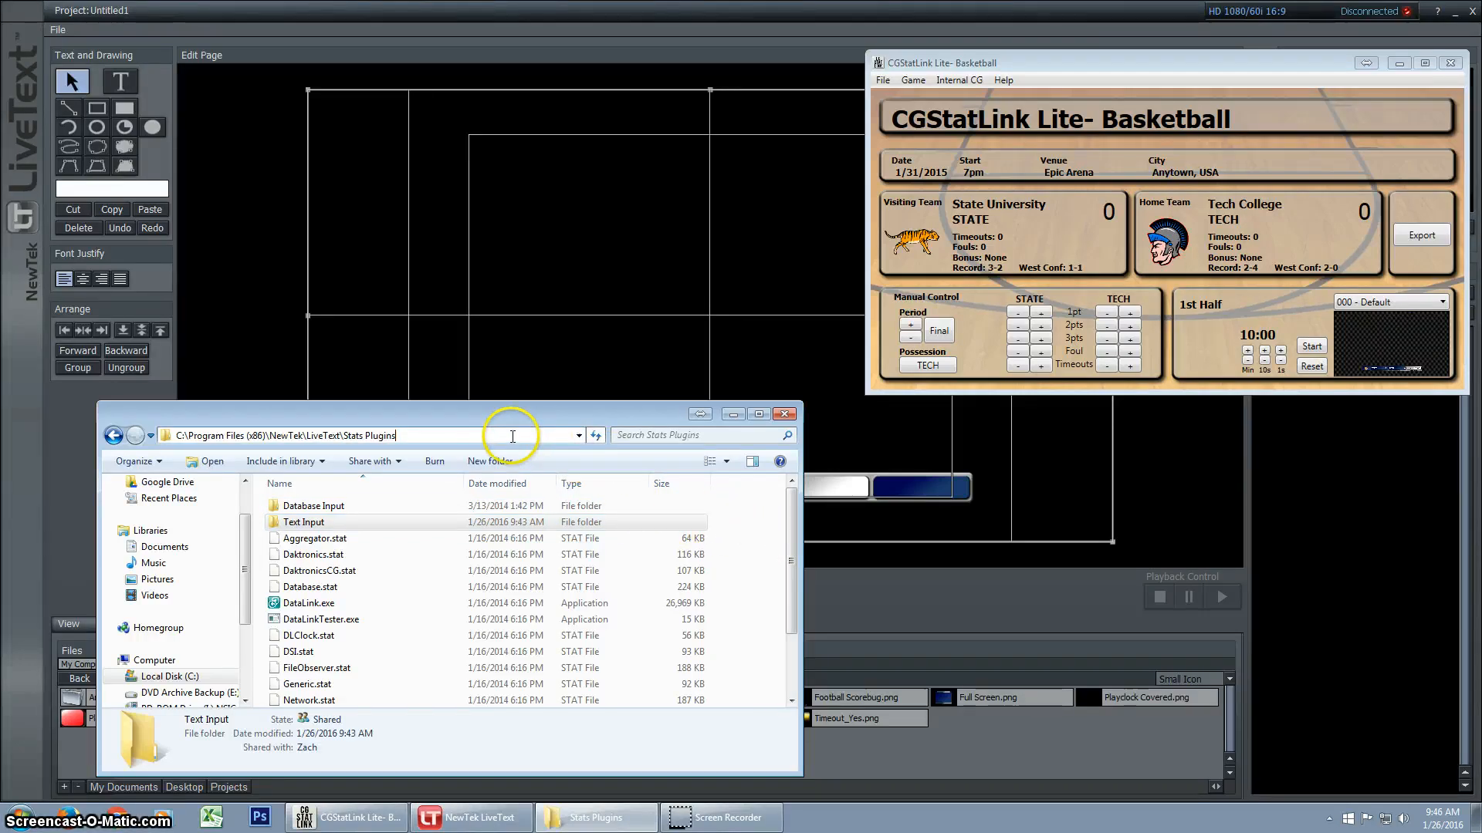
{"action": "left_click", "coordinate": [662, 514]}
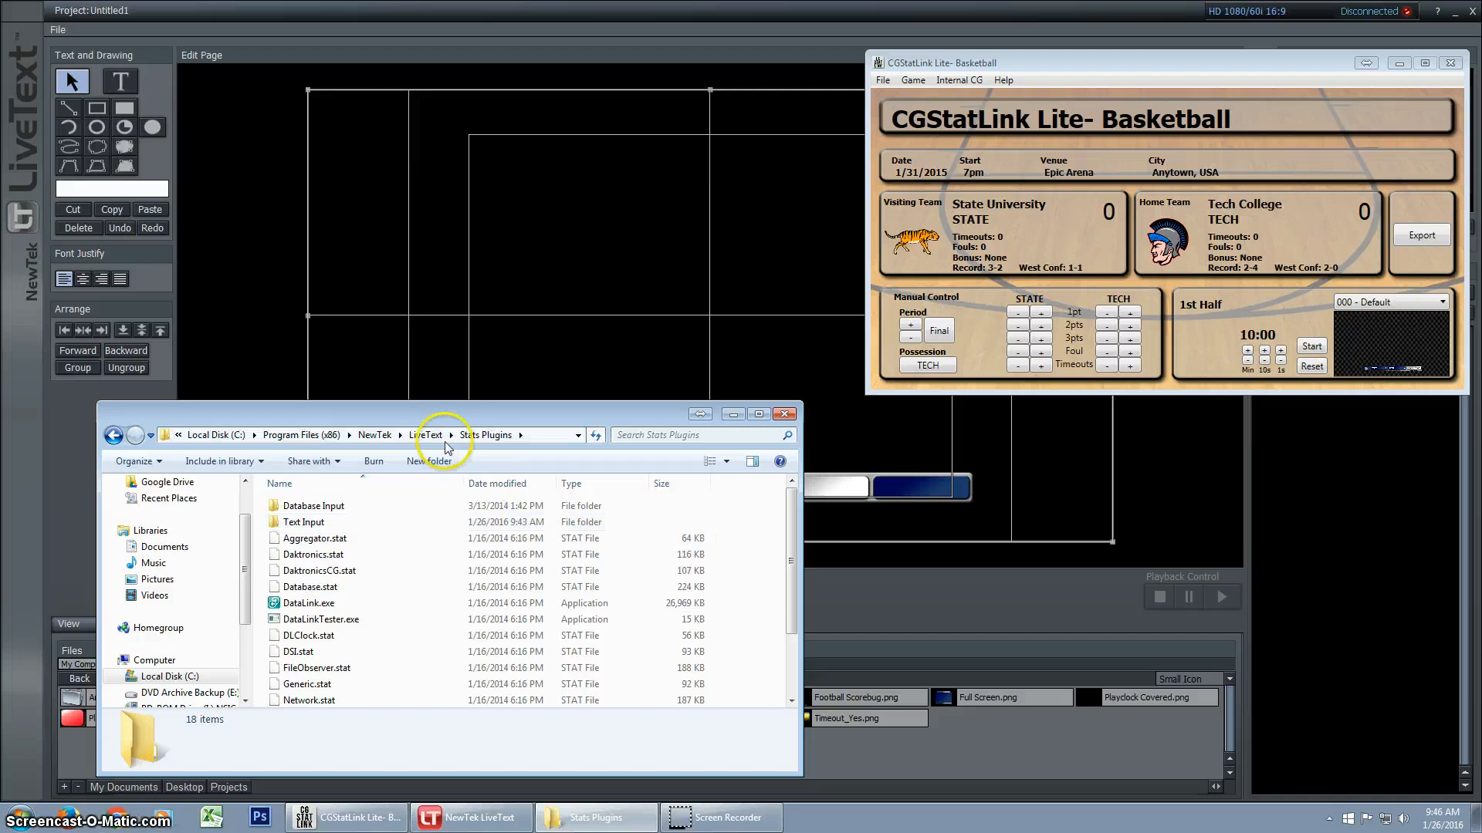
{"action": "left_click", "coordinate": [410, 436]}
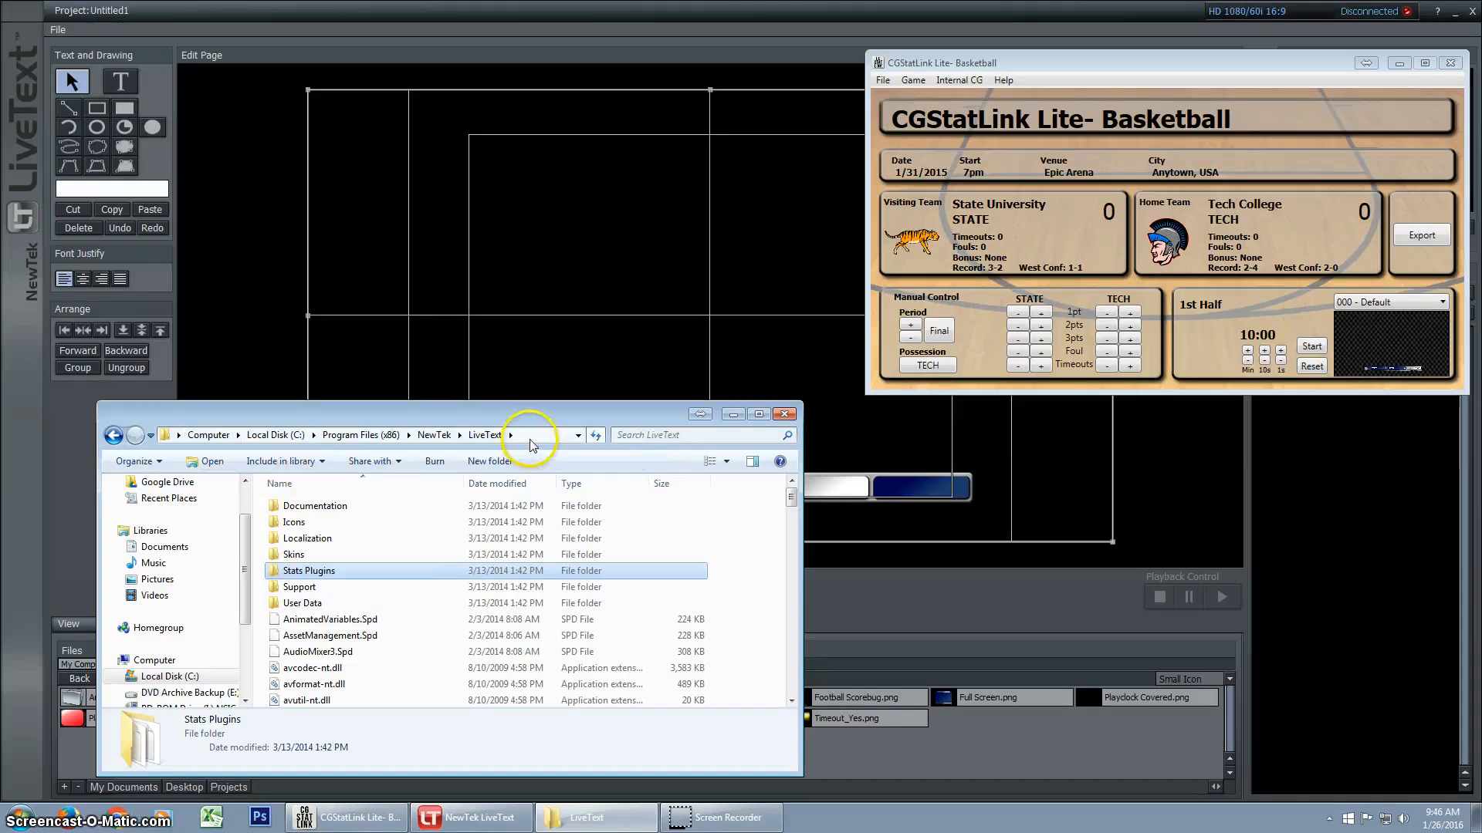
{"action": "left_click", "coordinate": [406, 435]}
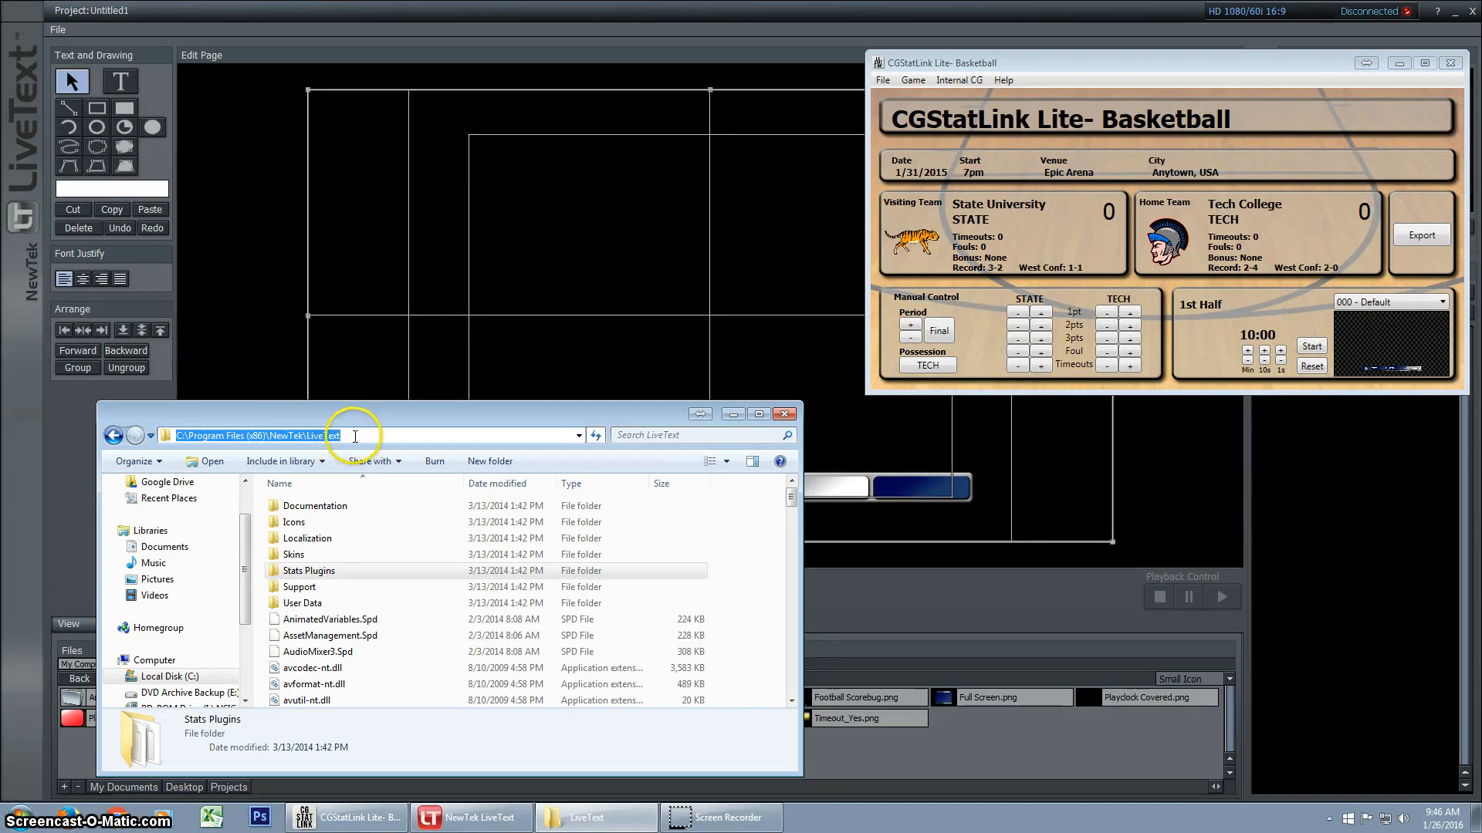
{"action": "left_click", "coordinate": [293, 437]}
{"action": "double_click", "coordinate": [262, 437]}
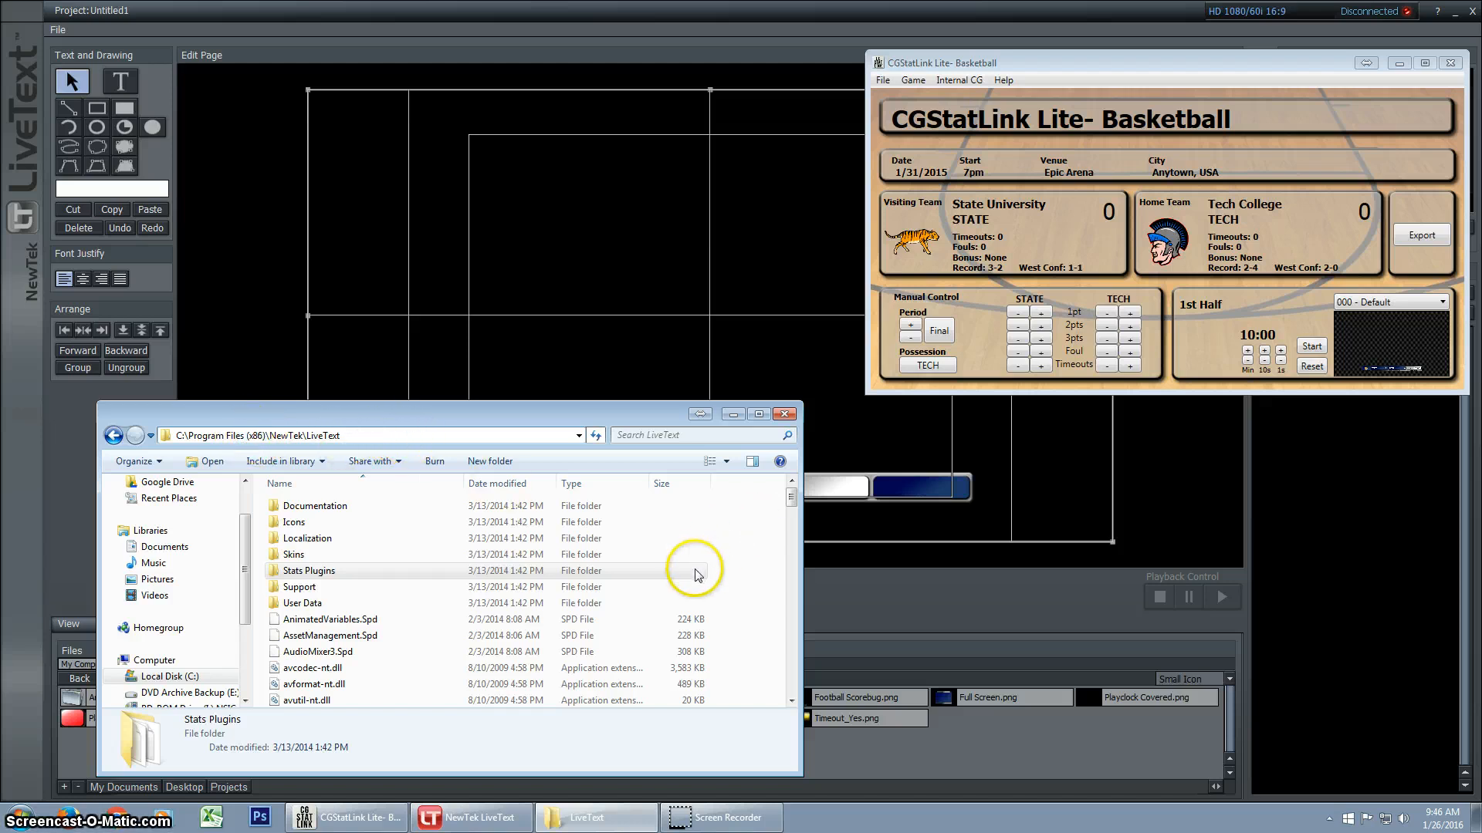
Open the Stats Plugins folder inside LiveText and select its Text Input folder
{"action": "left_click", "coordinate": [374, 571]}
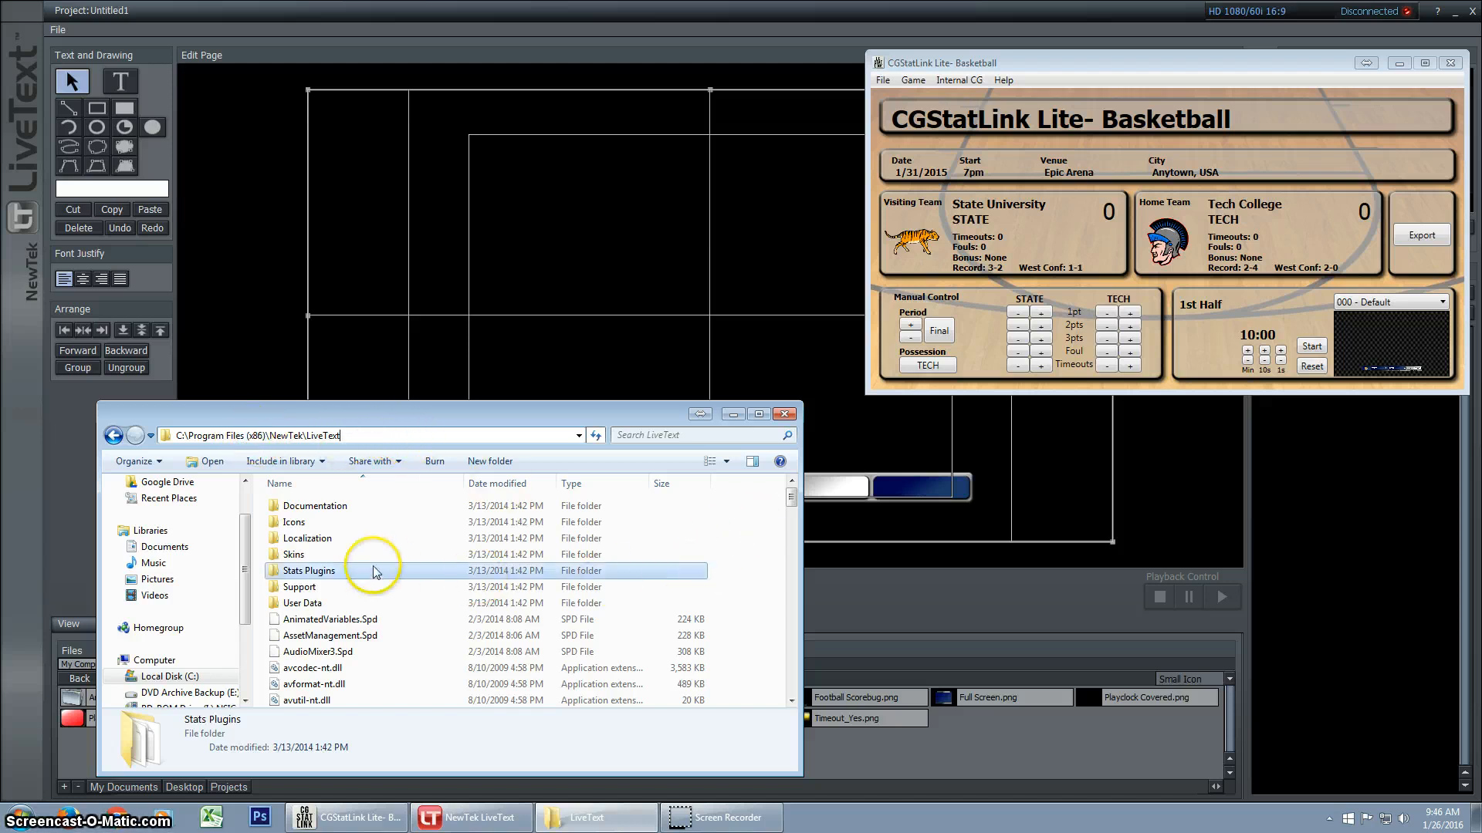
{"action": "double_click", "coordinate": [318, 573]}
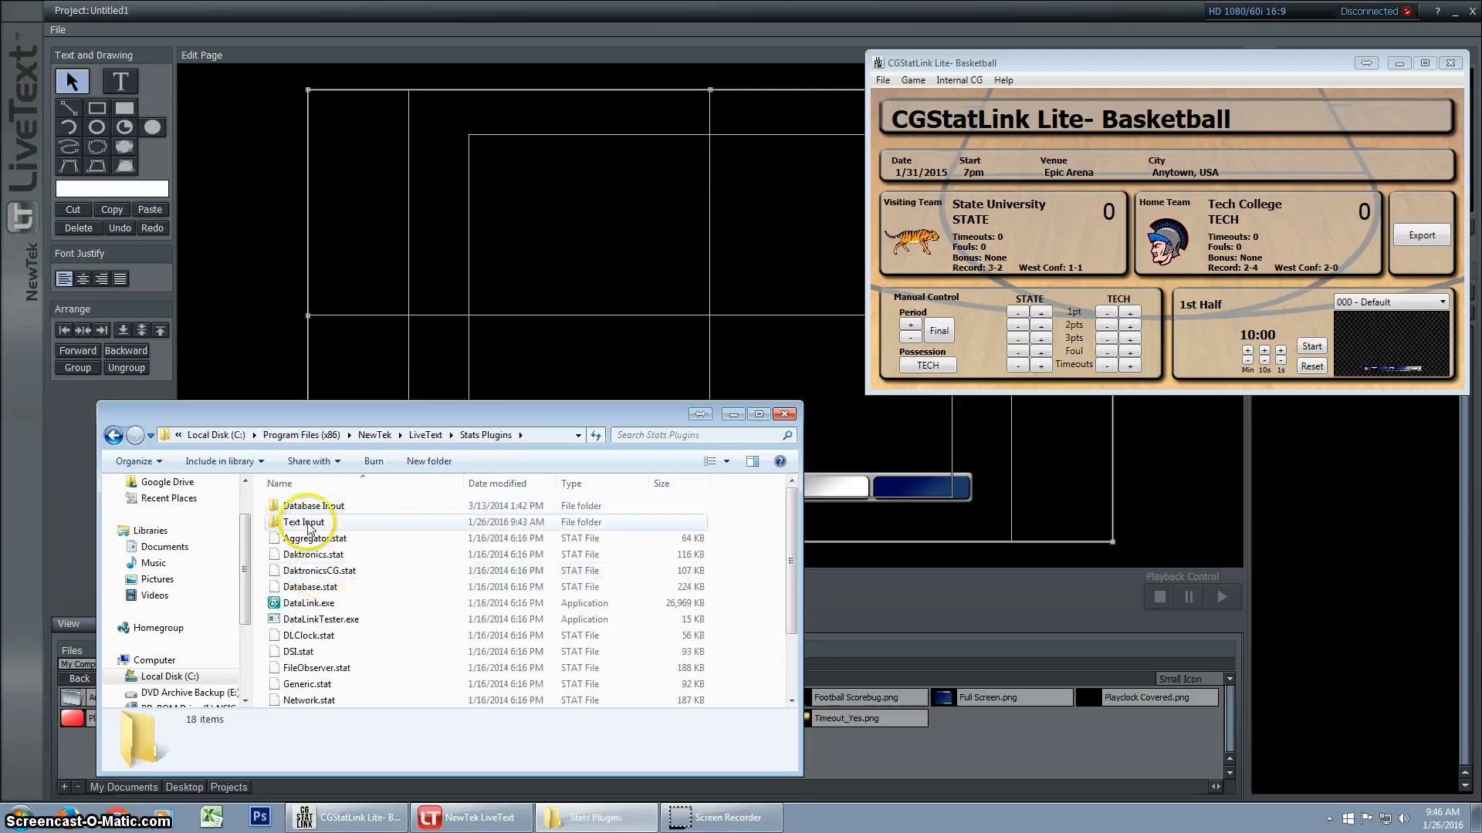
{"action": "left_click", "coordinate": [307, 523]}
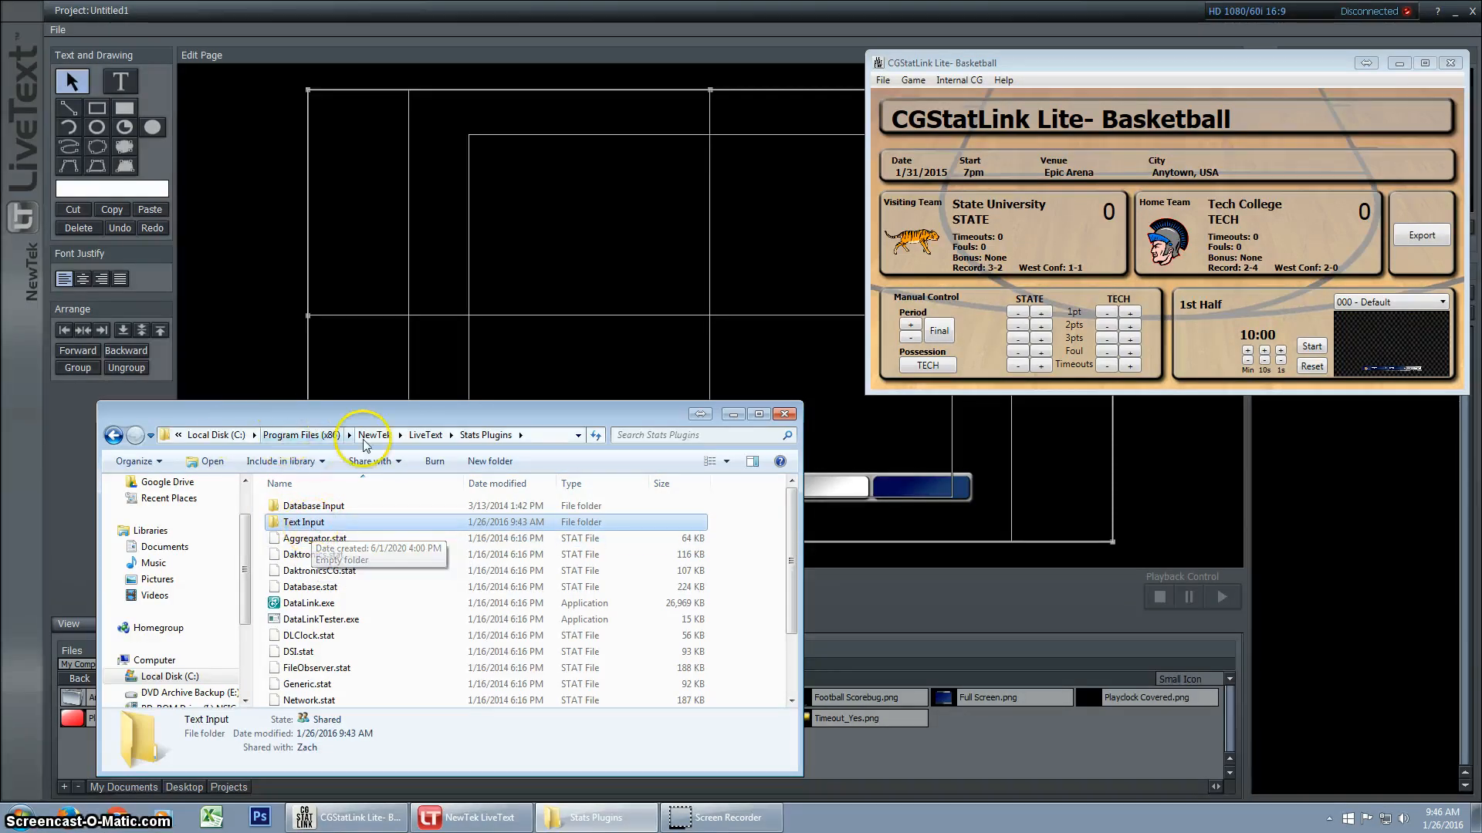
Add the Everyone group to the security permissions of the Text Input folder
{"action": "right_click", "coordinate": [319, 527]}
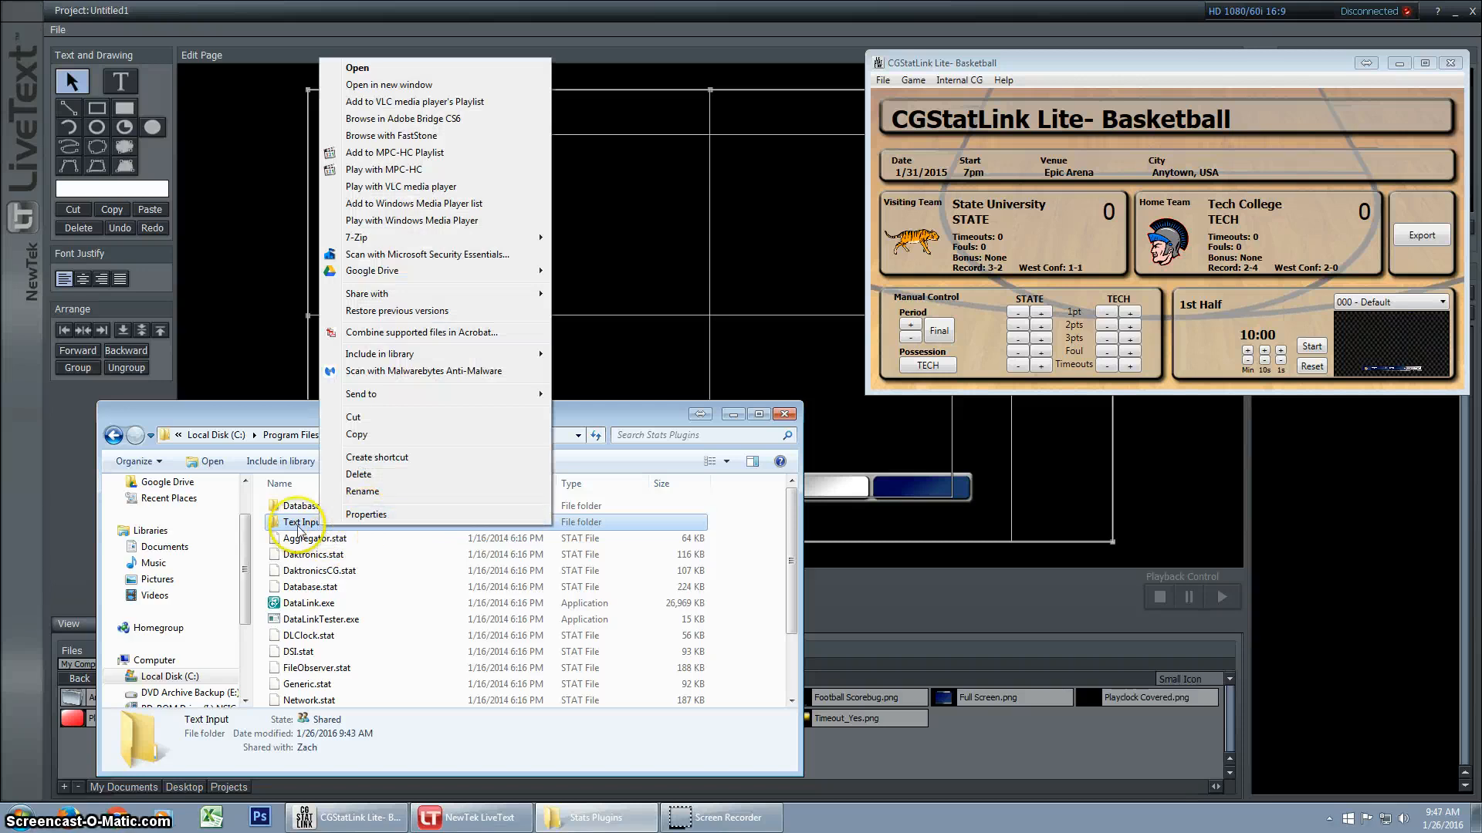
{"action": "left_click", "coordinate": [357, 515]}
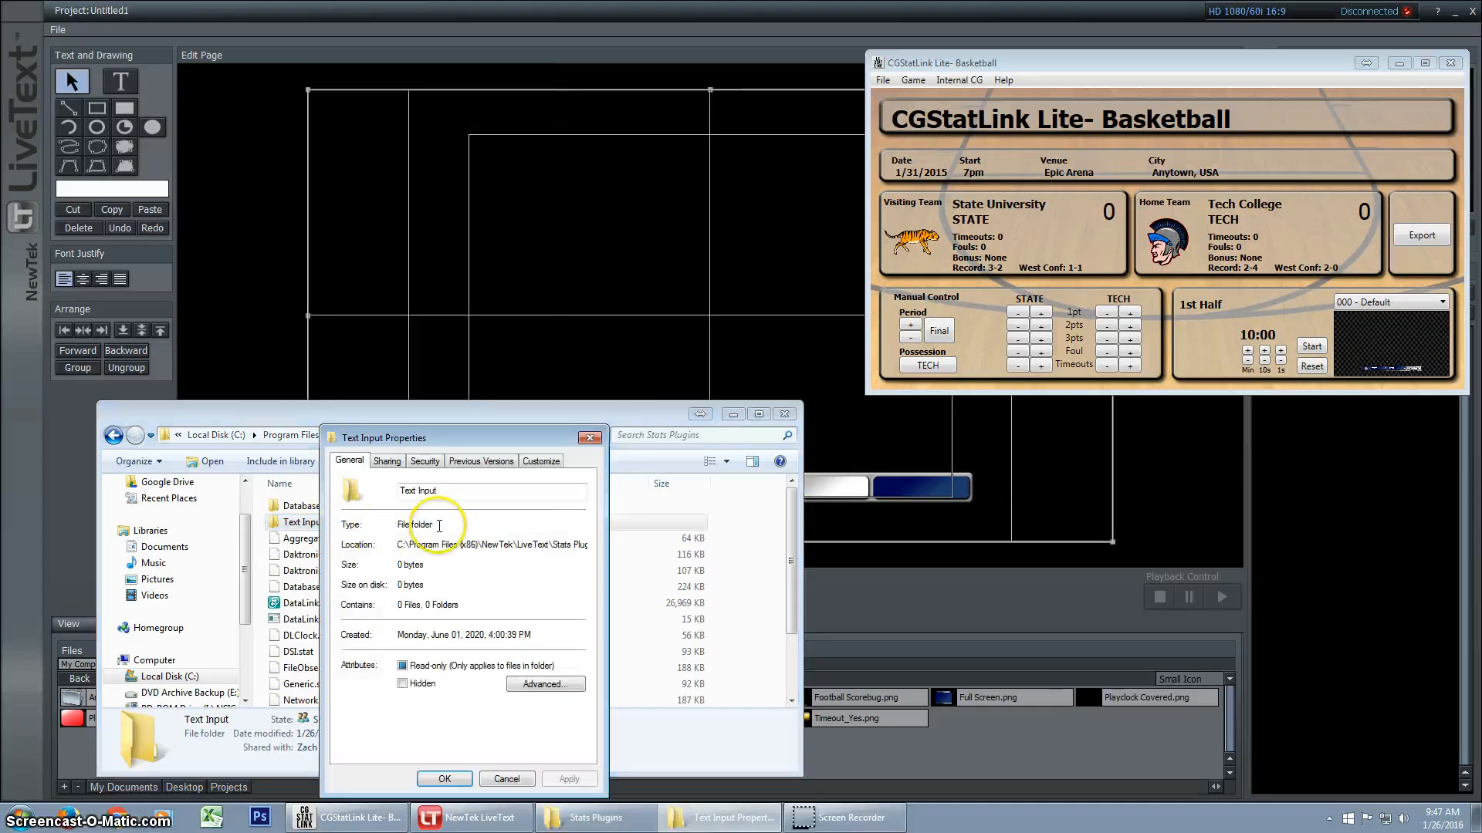
{"action": "left_click", "coordinate": [426, 461]}
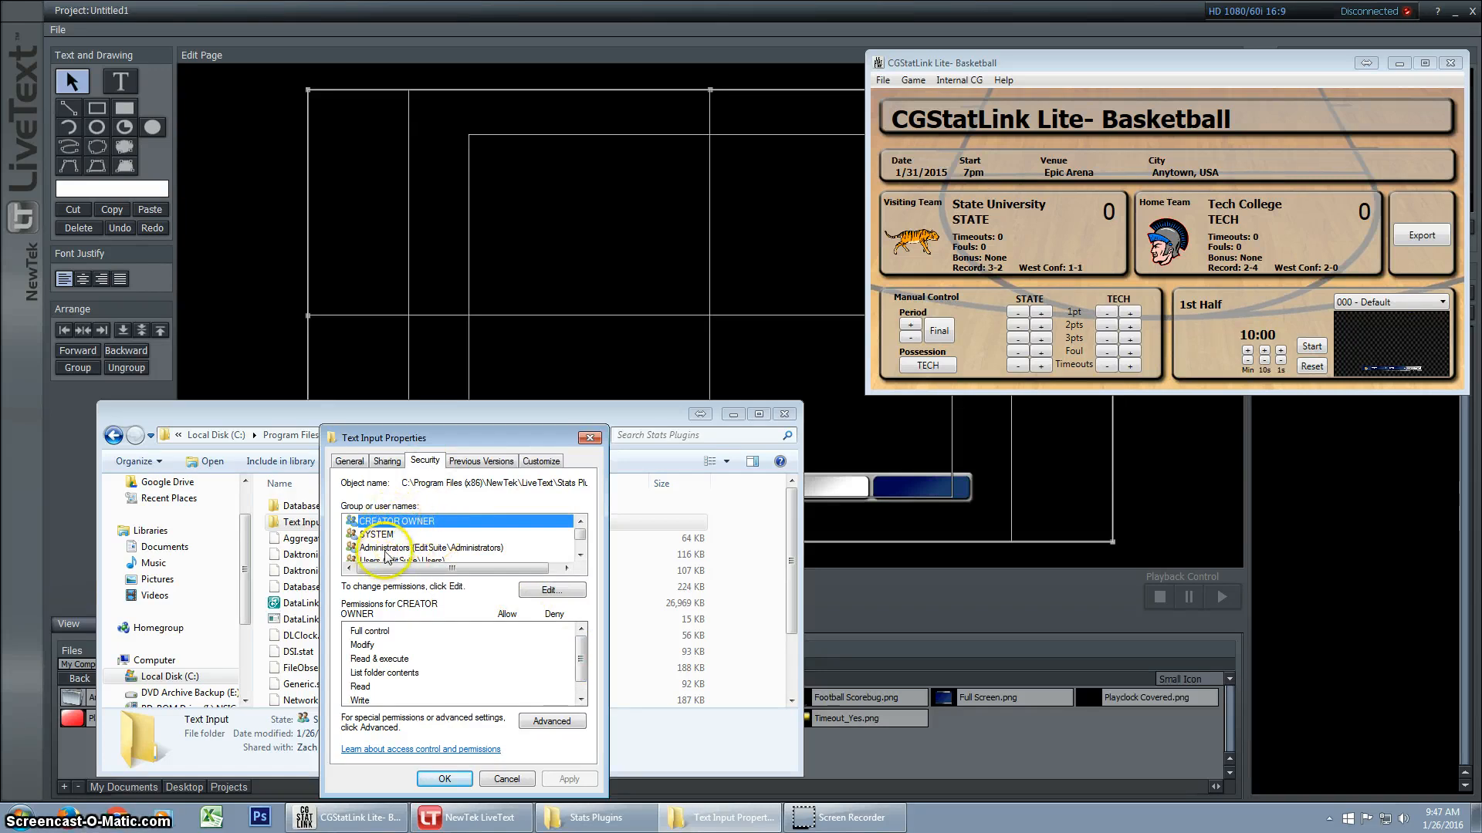
{"action": "left_click", "coordinate": [550, 592]}
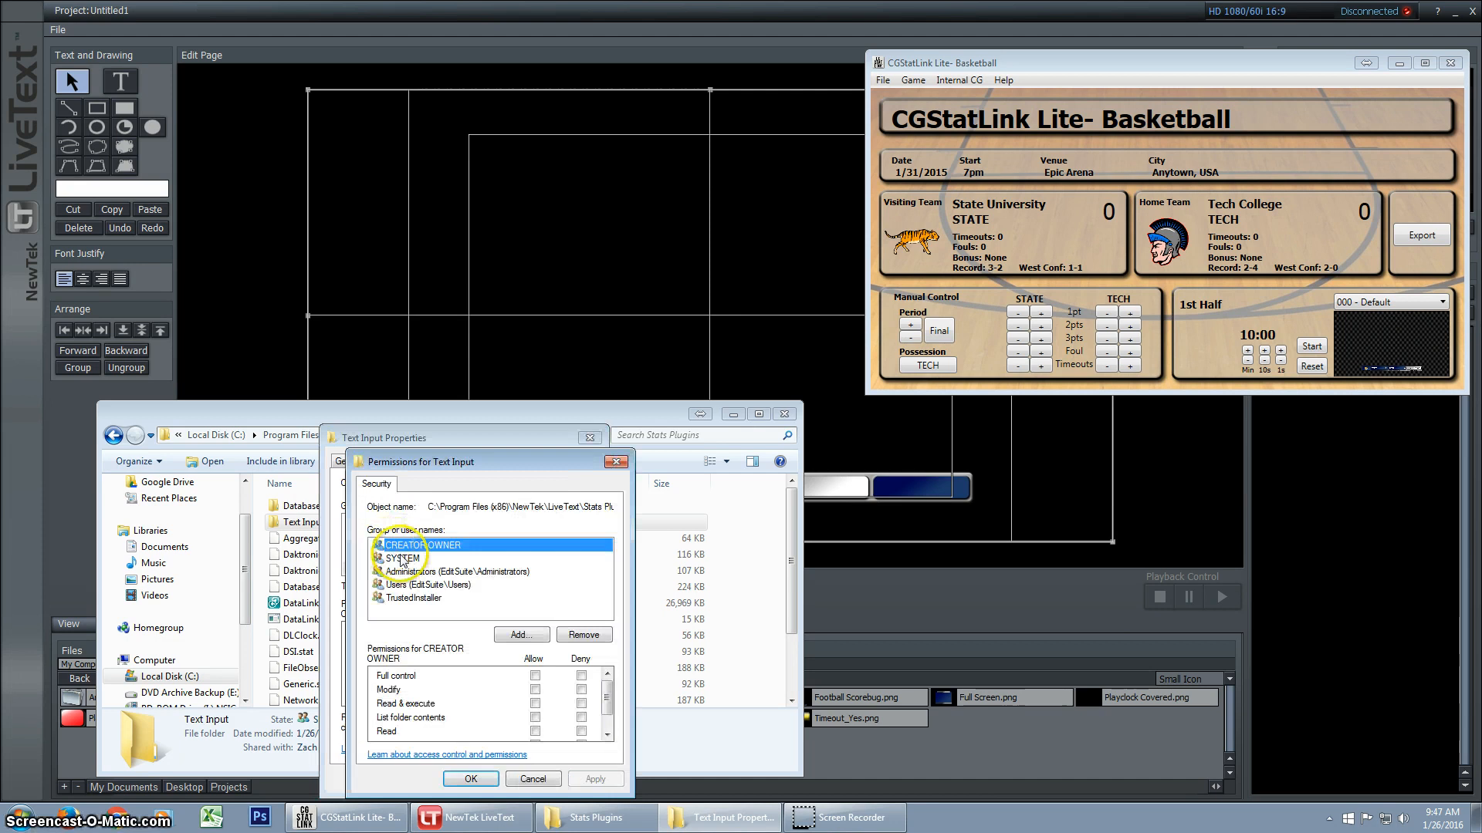
{"action": "left_click", "coordinate": [519, 635]}
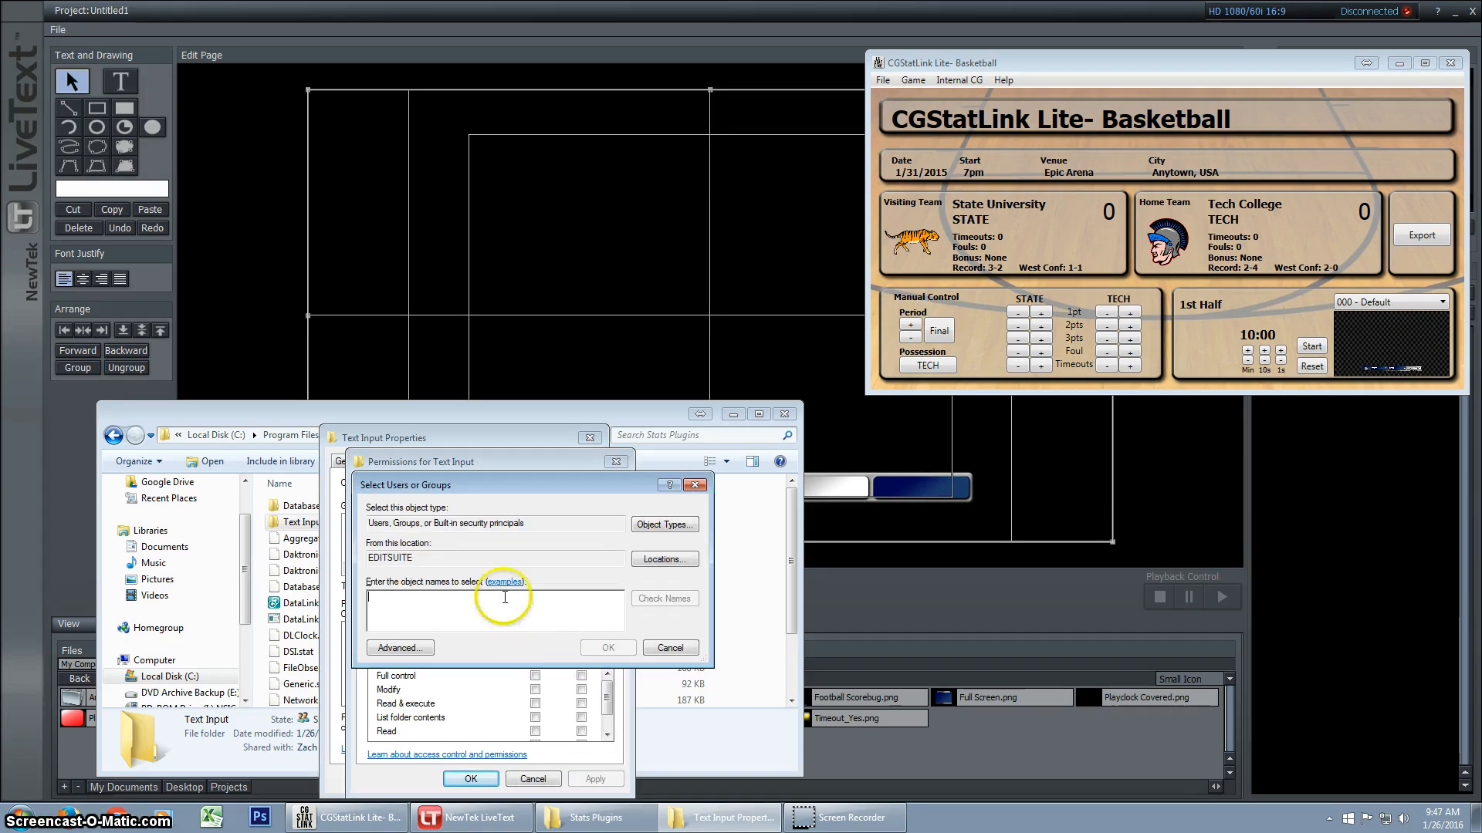
{"action": "type", "text": "Ever"}
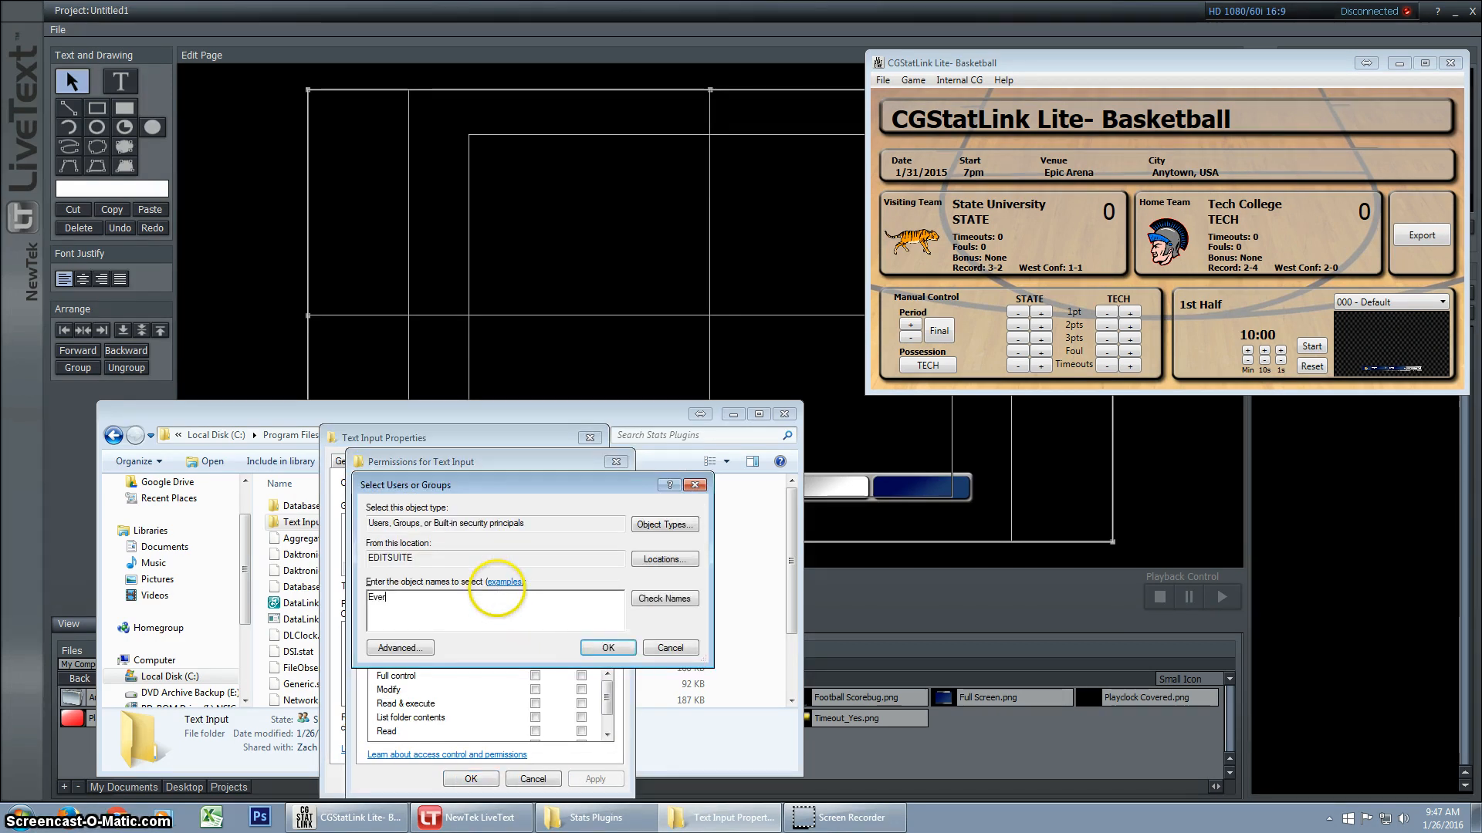
{"action": "type", "text": "yone"}
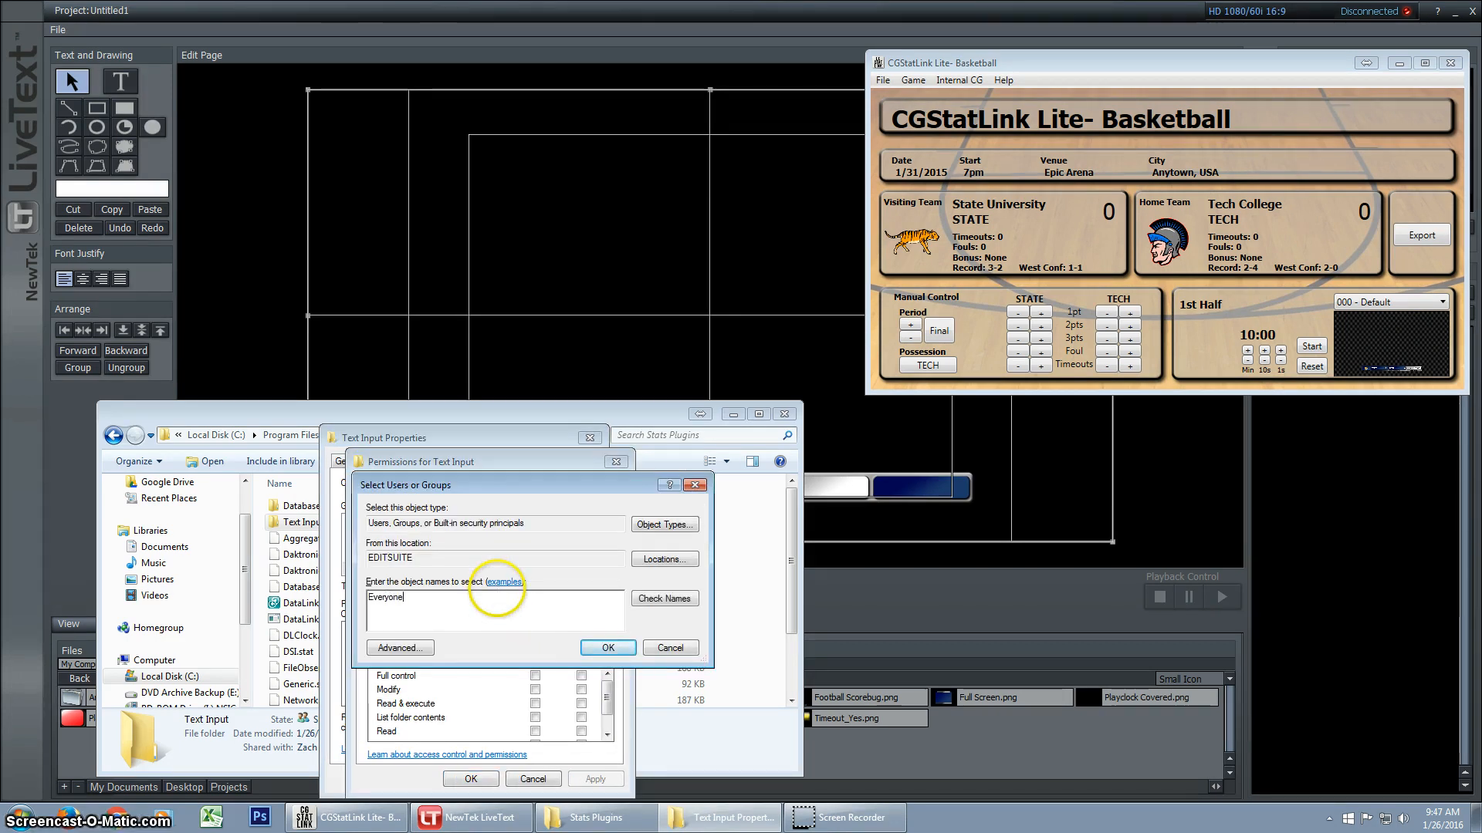
{"action": "left_click", "coordinate": [608, 649]}
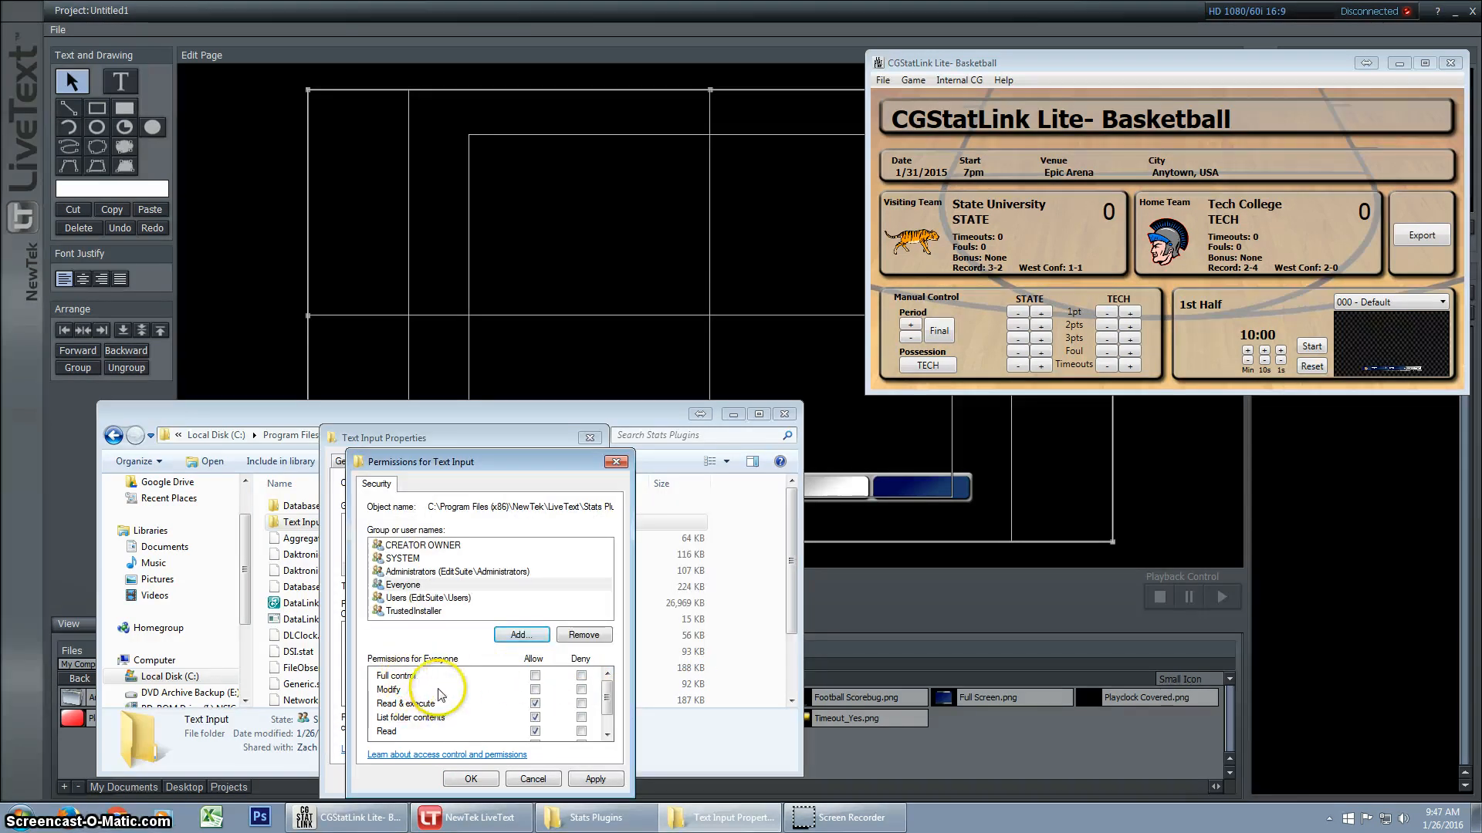
Allow Everyone full control of the Text Input folder and save its properties
{"action": "left_click", "coordinate": [609, 724]}
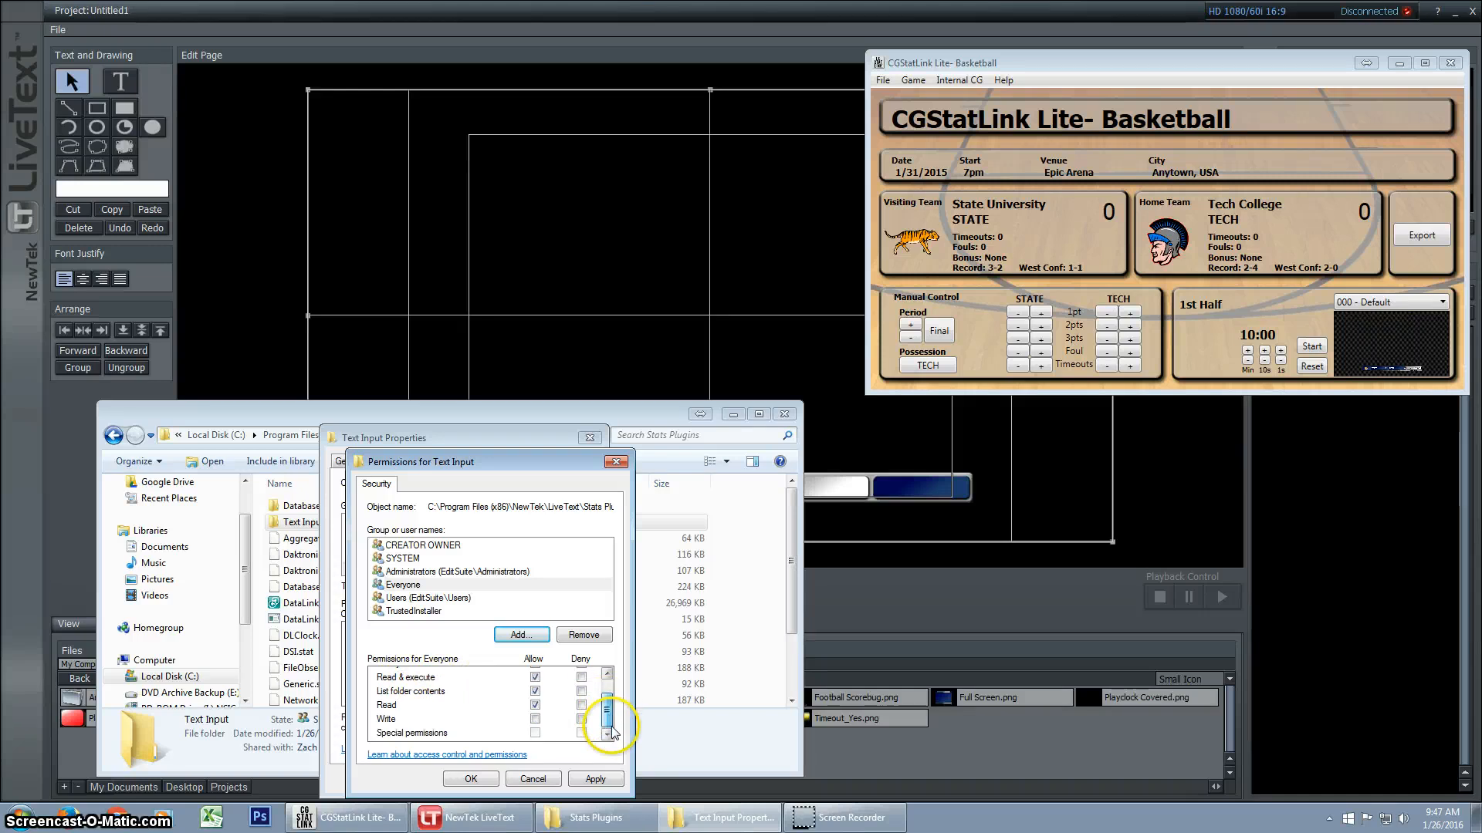
{"action": "left_click_drag", "start_coordinate": [612, 731], "coordinate": [612, 701]}
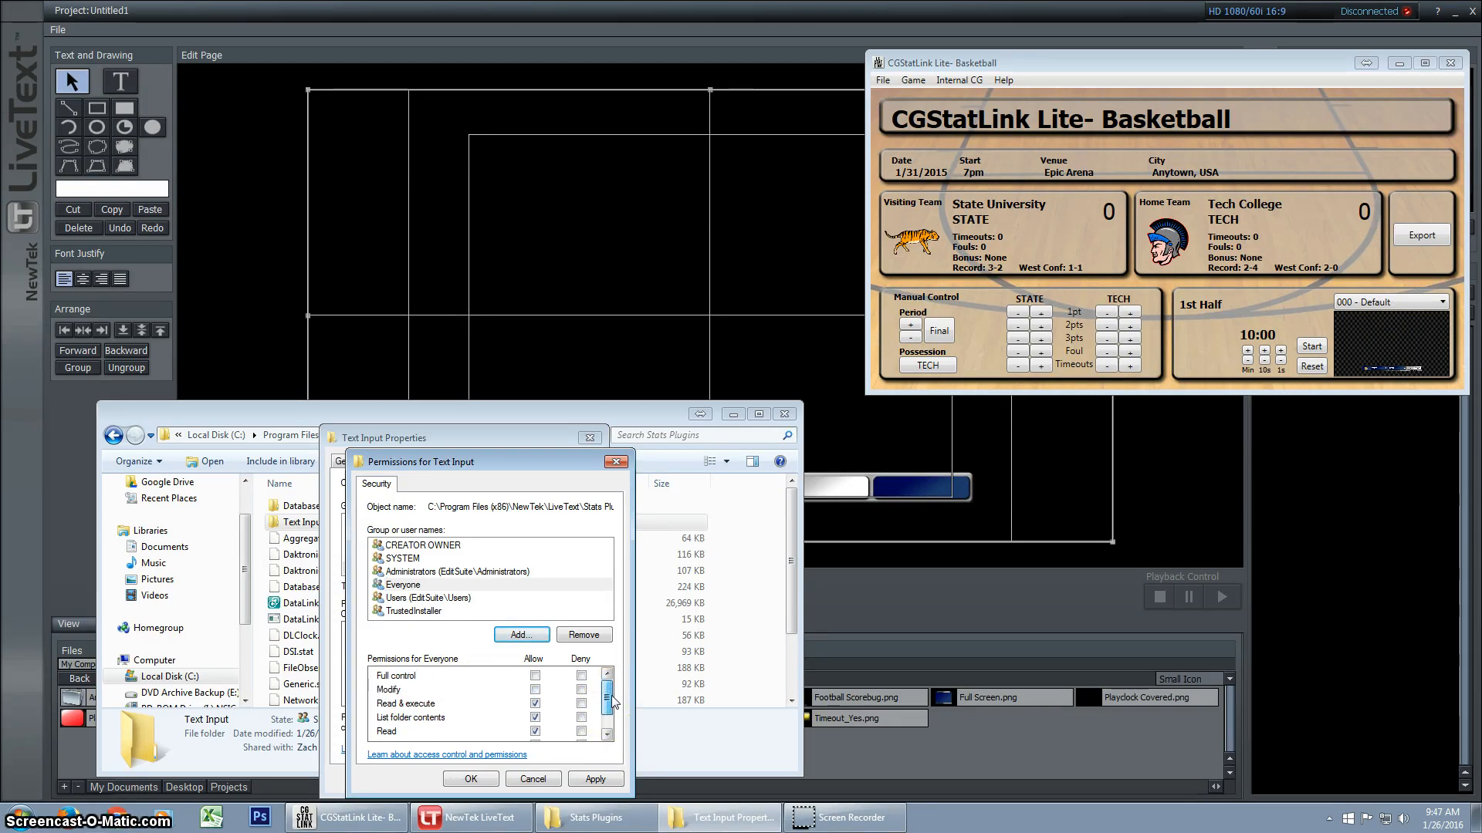
{"action": "left_click", "coordinate": [535, 676]}
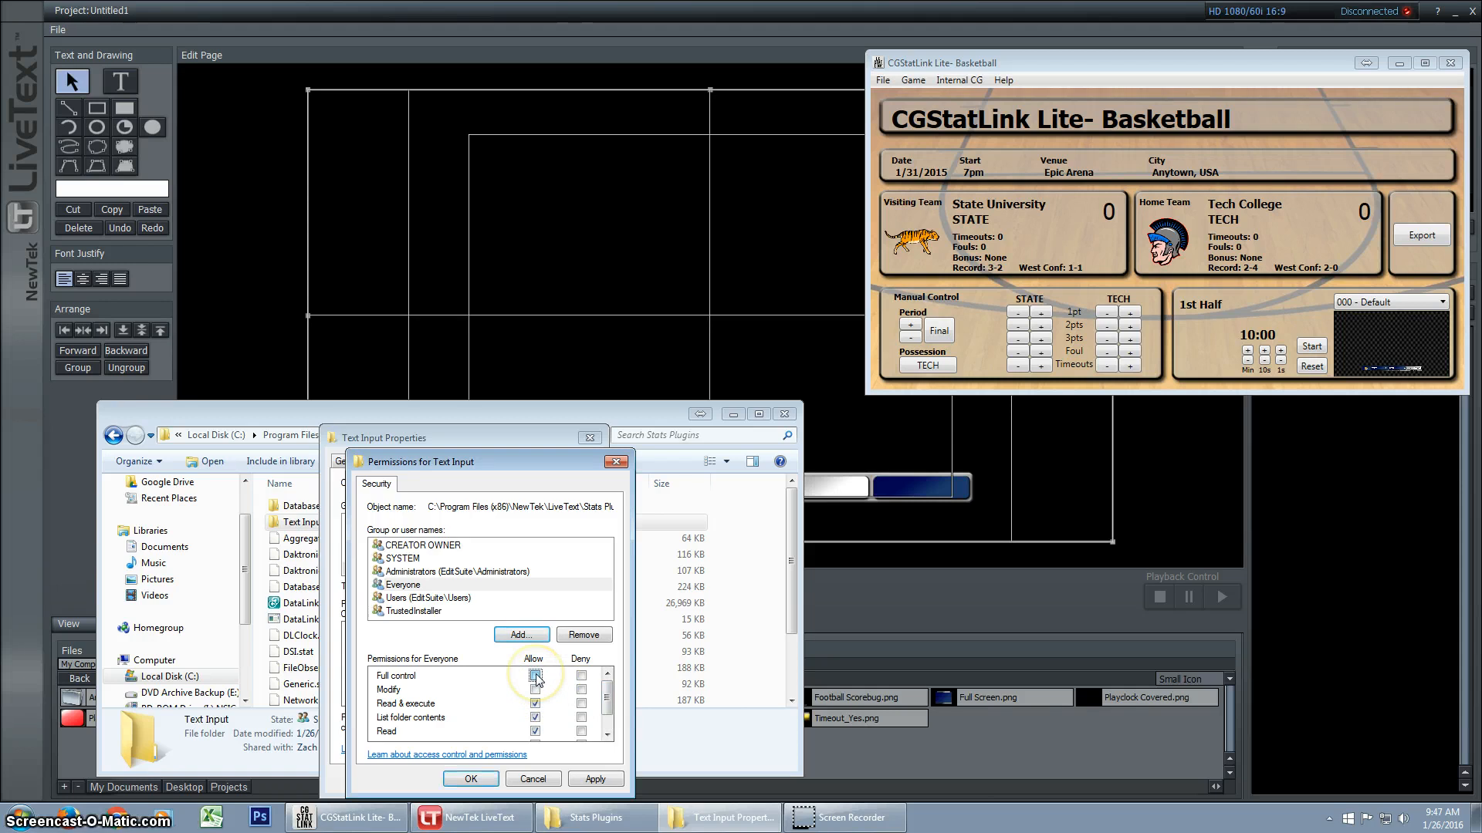
{"action": "left_click", "coordinate": [471, 781]}
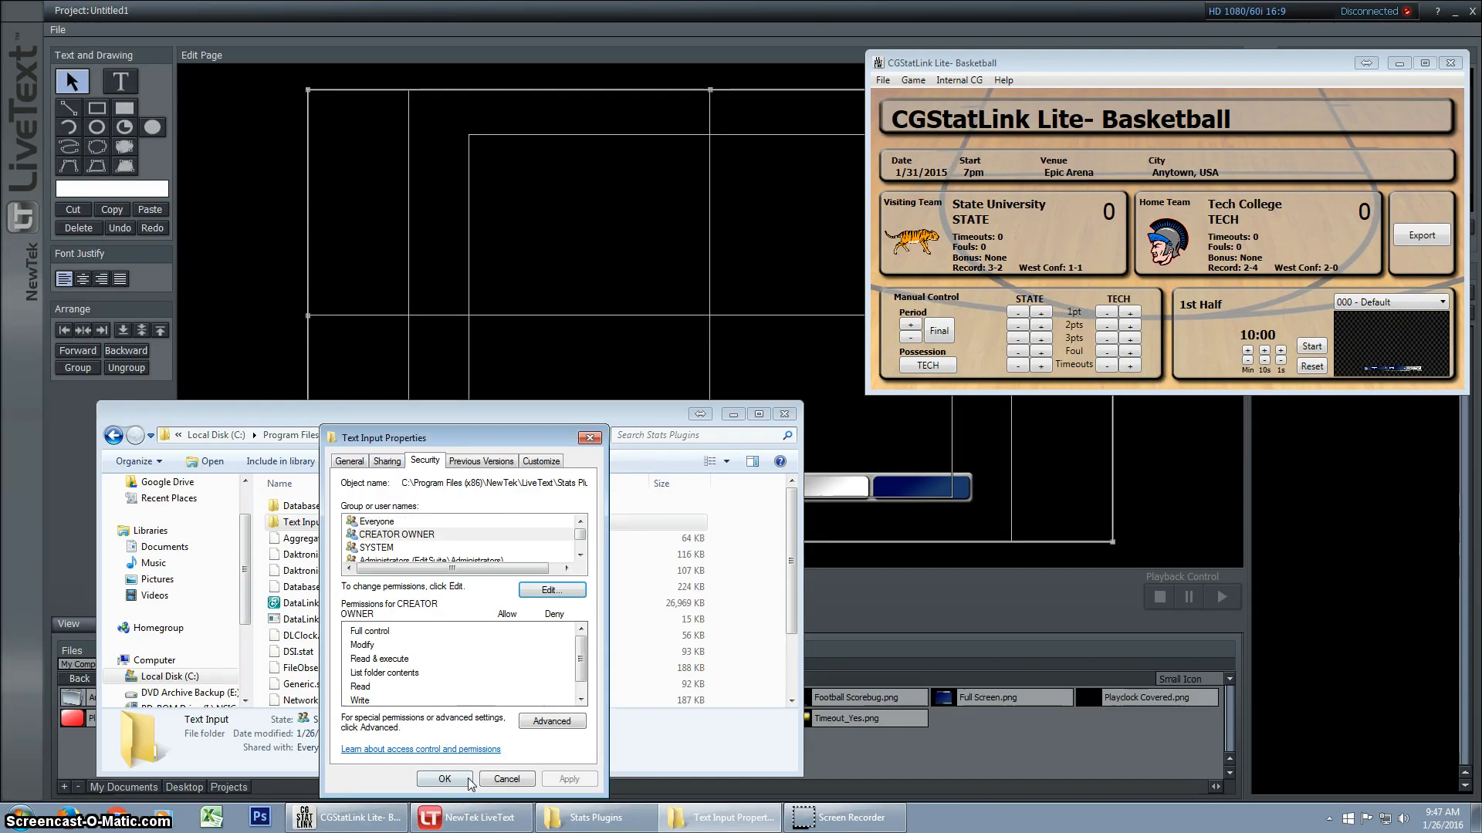
{"action": "left_click", "coordinate": [585, 780]}
{"action": "left_click", "coordinate": [456, 781]}
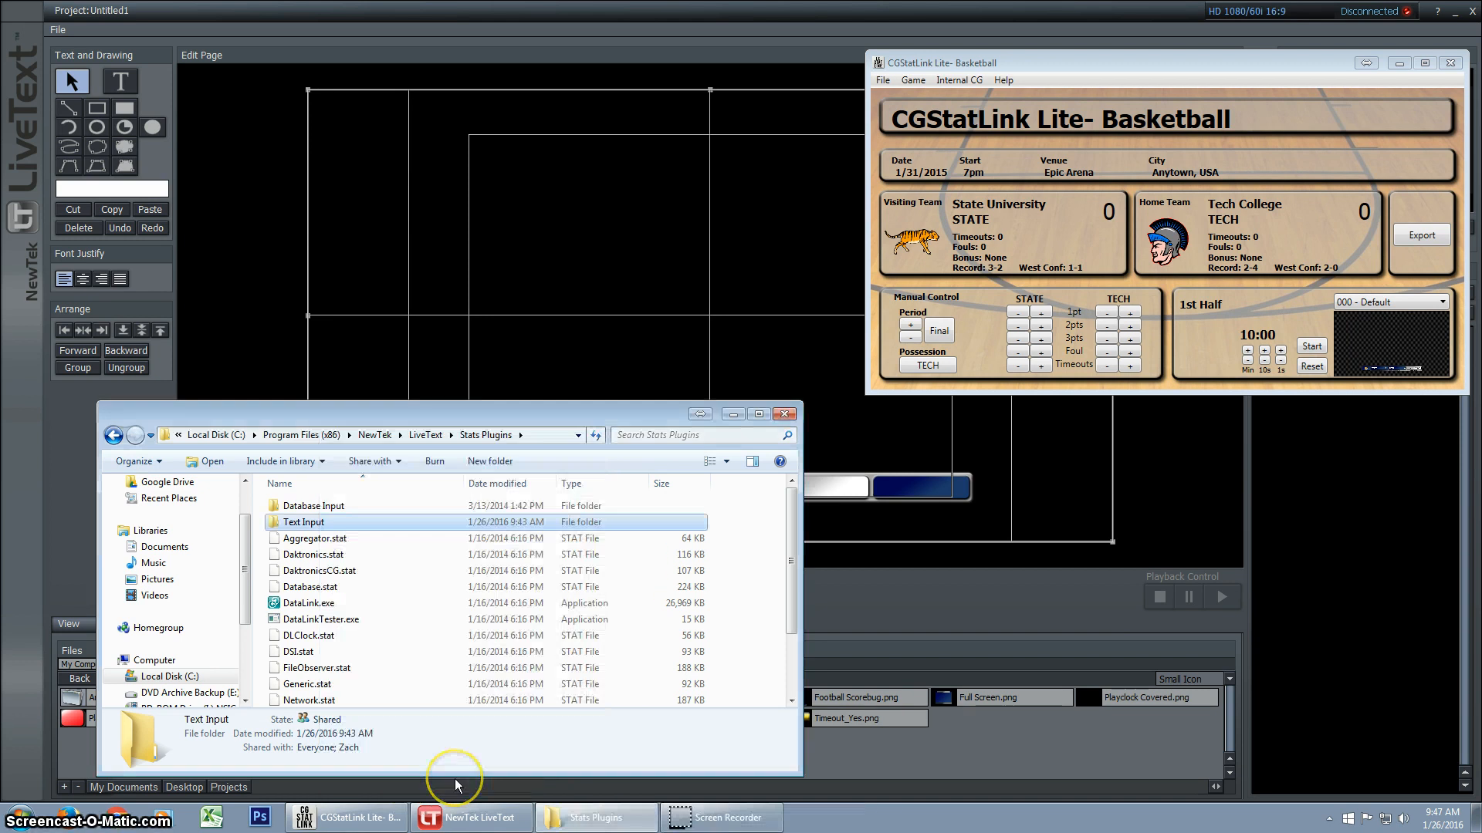
Open the Text Input folder, and in CGStatLink Lite set the data output location to LiveText\Stats Plugins\Text Input
{"action": "double_click", "coordinate": [345, 532]}
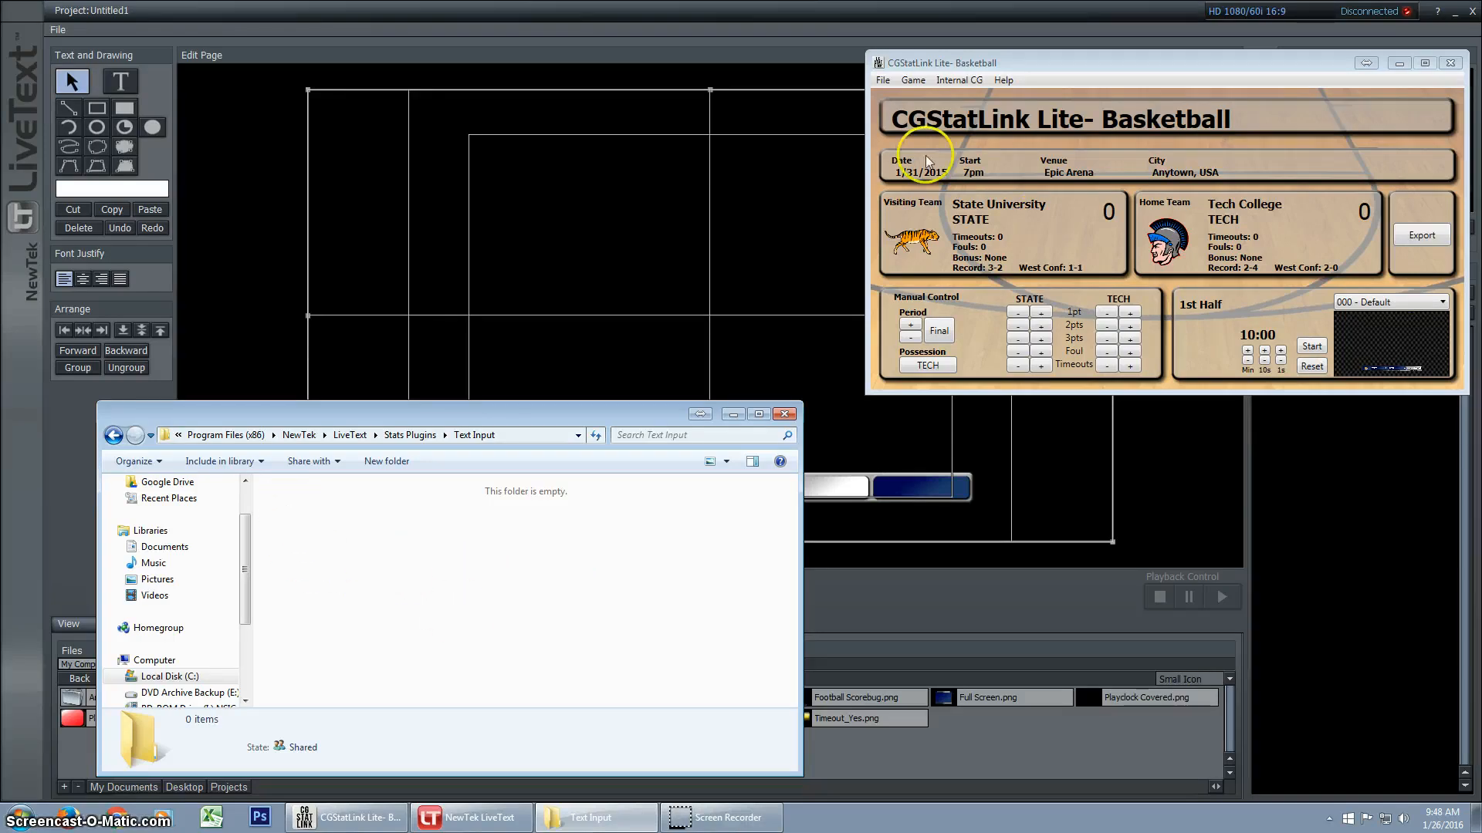
{"action": "left_click", "coordinate": [955, 62]}
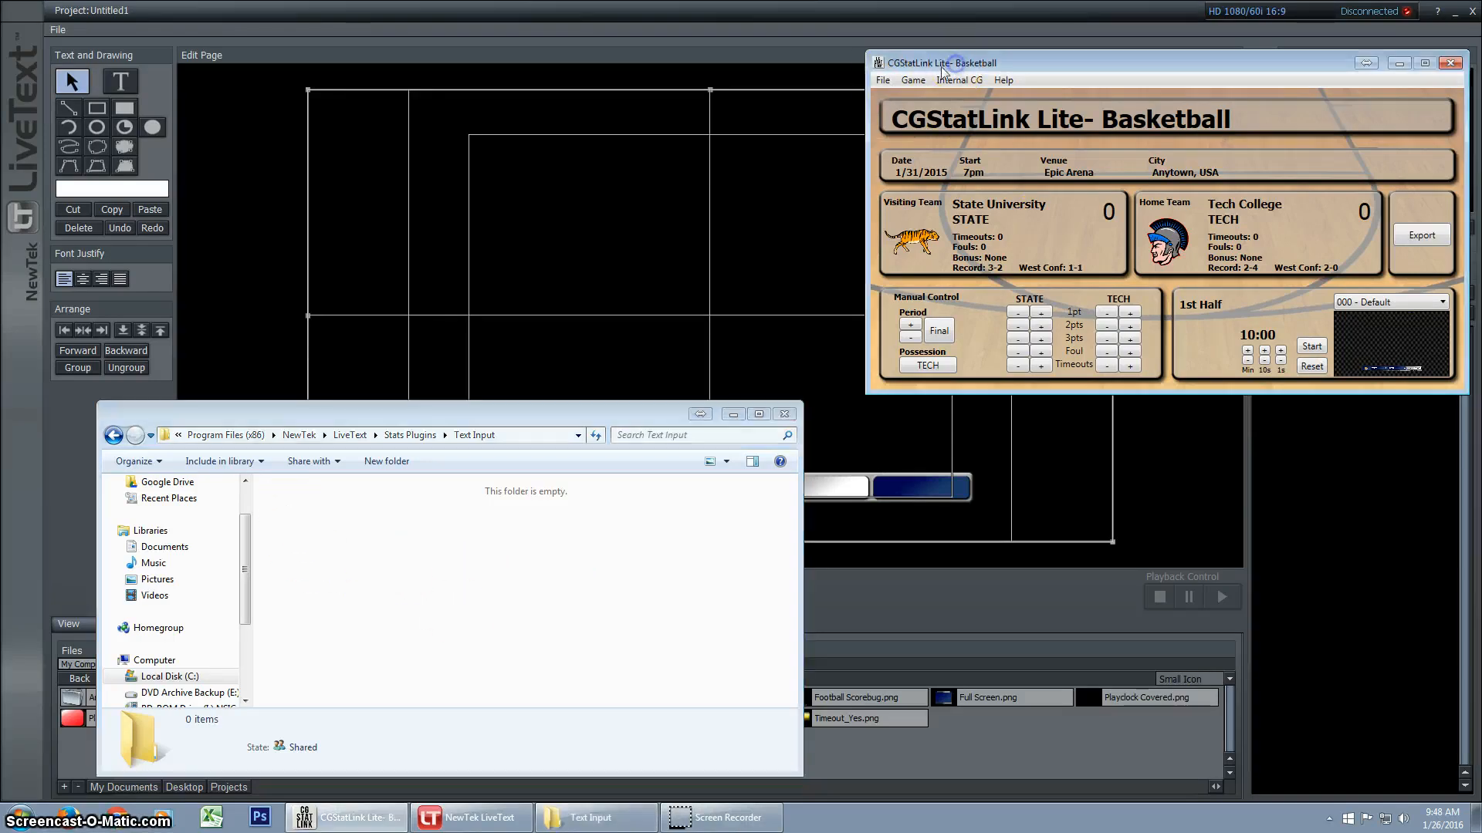
{"action": "left_click", "coordinate": [884, 80]}
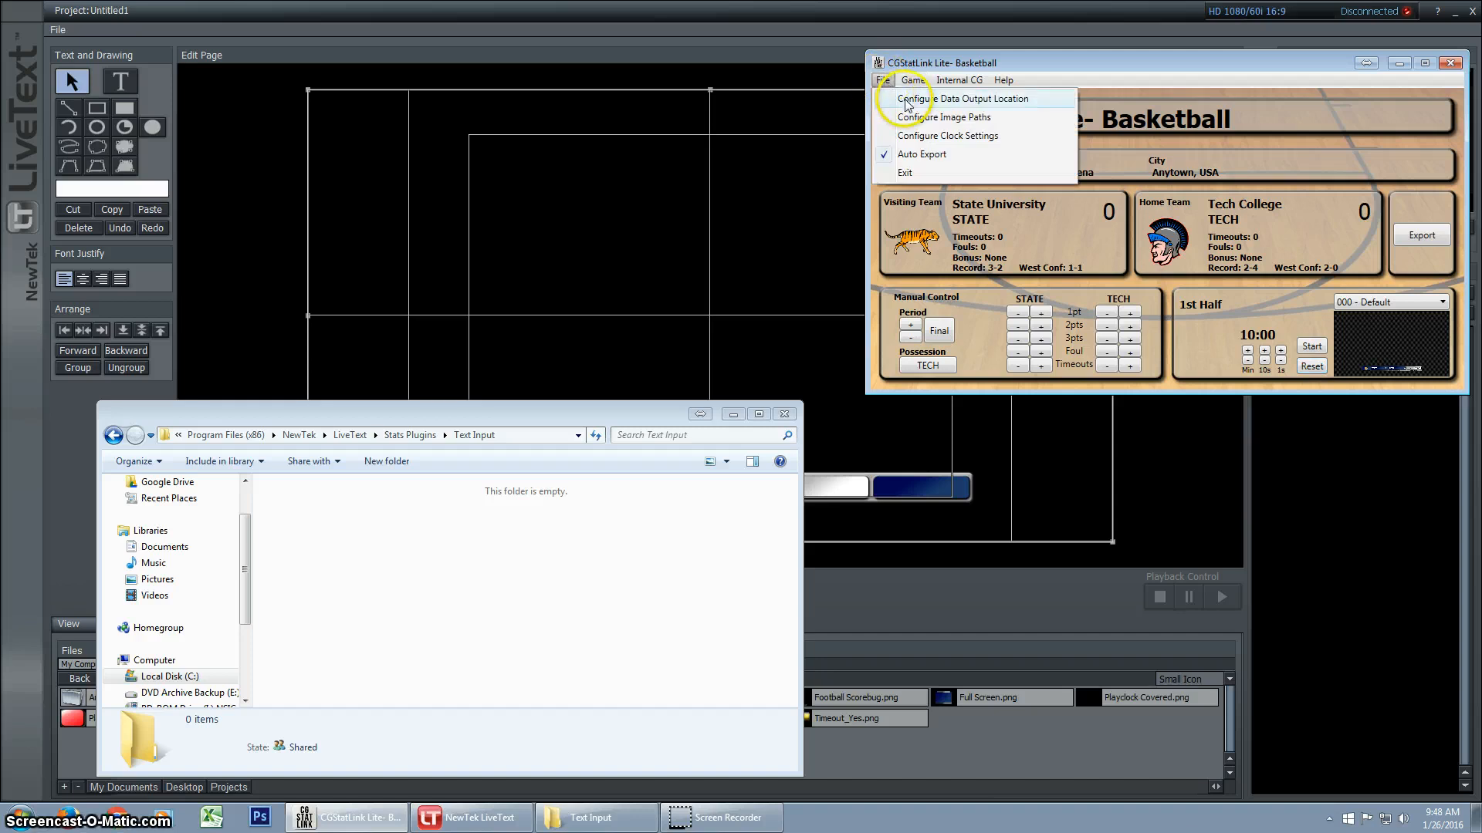
{"action": "left_click", "coordinate": [916, 105]}
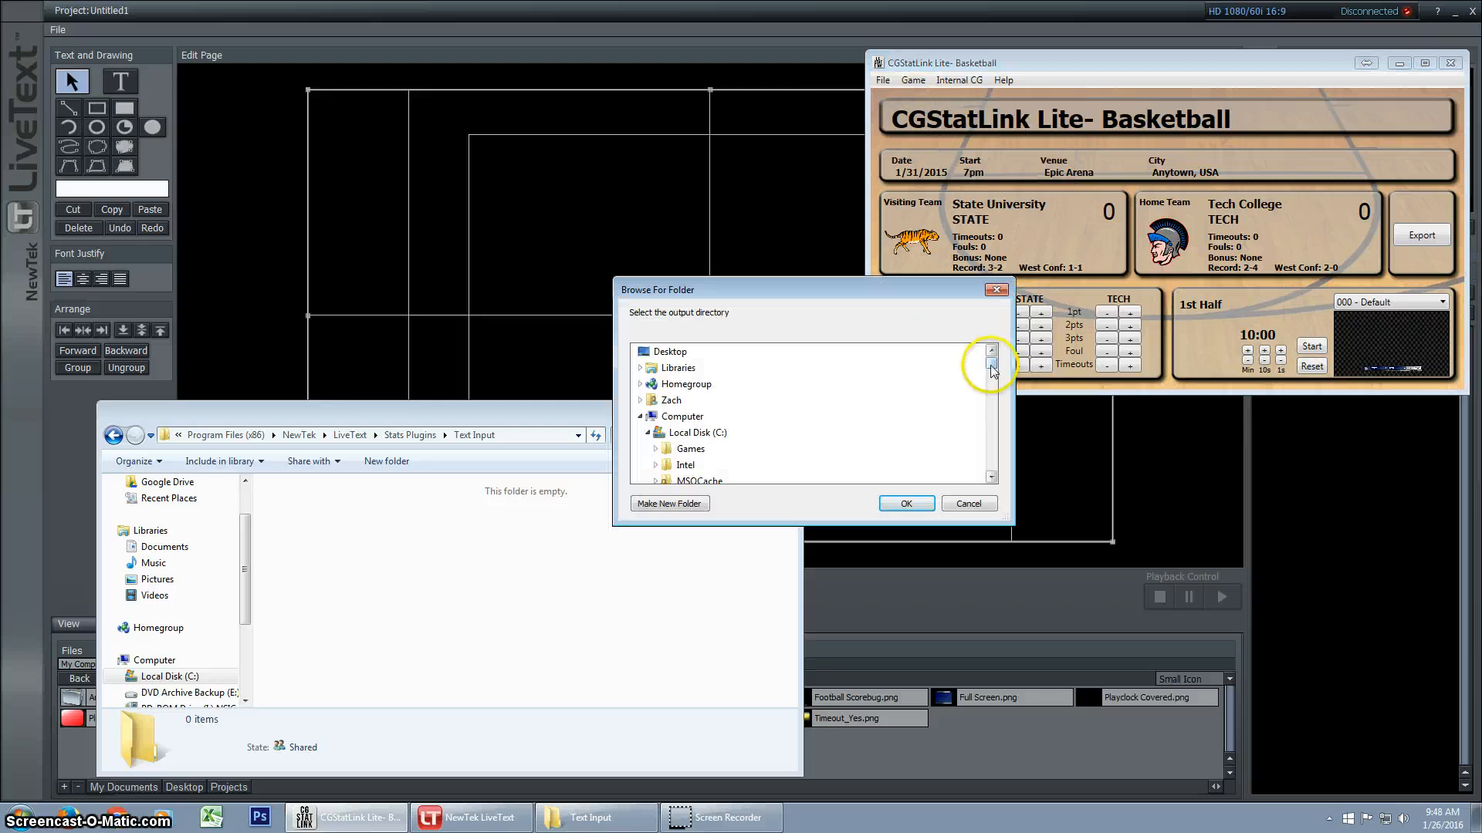
{"action": "left_click_drag", "start_coordinate": [990, 361], "coordinate": [988, 417]}
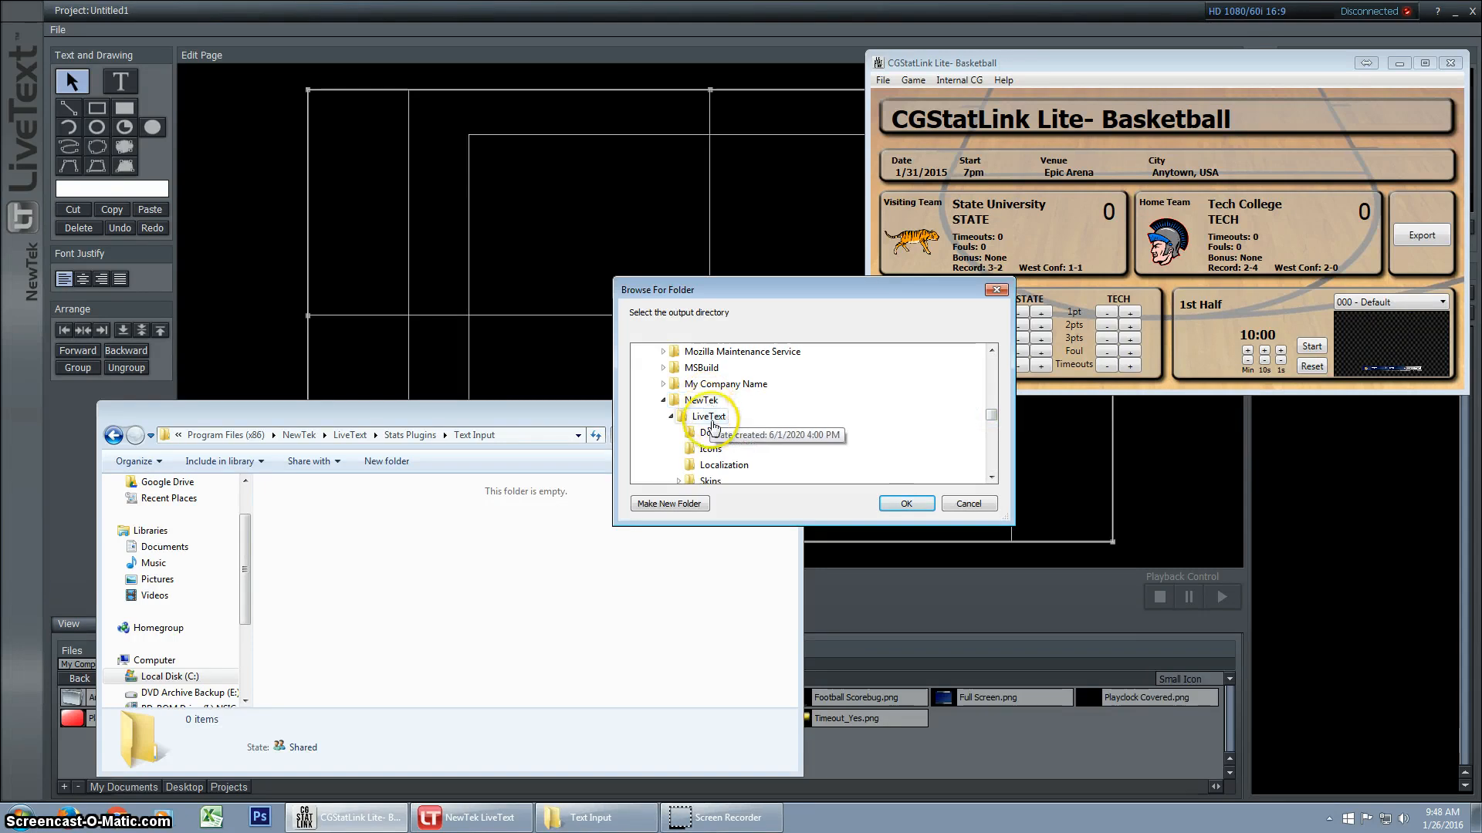
{"action": "left_click", "coordinate": [992, 477]}
{"action": "left_click", "coordinate": [991, 478]}
{"action": "left_click", "coordinate": [992, 478]}
{"action": "left_click", "coordinate": [992, 478]}
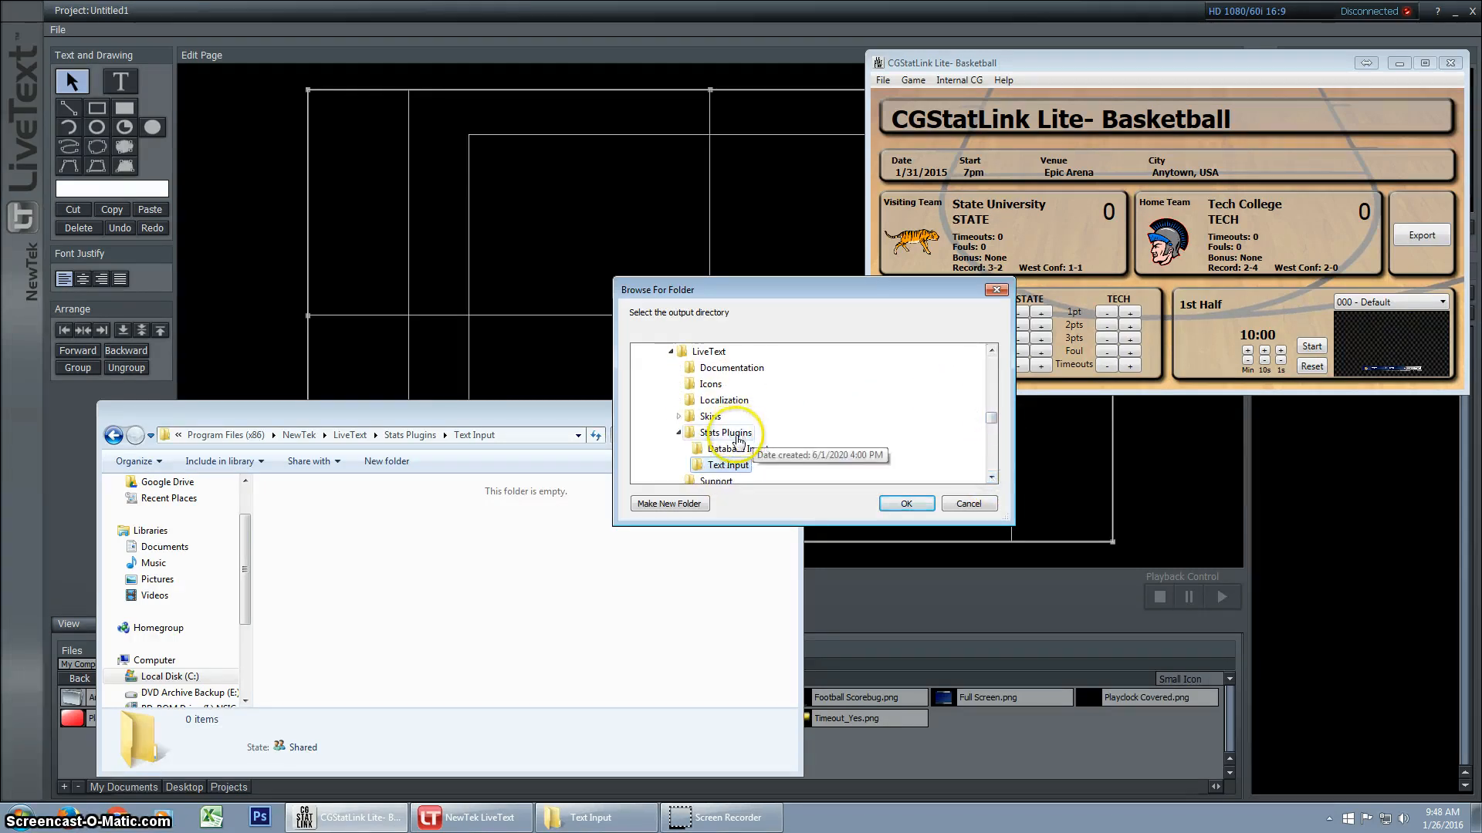
{"action": "left_click", "coordinate": [907, 503]}
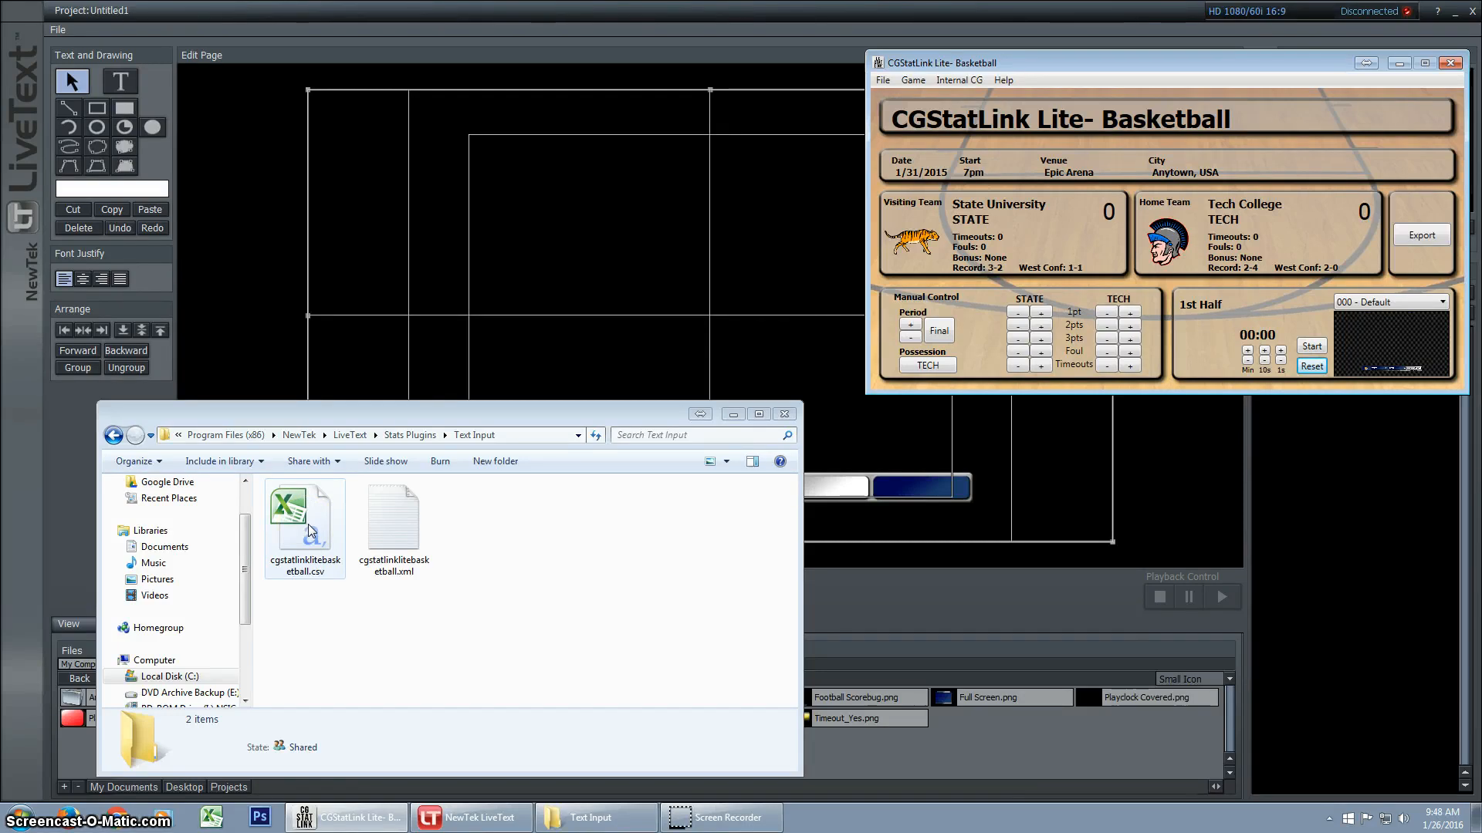
{"action": "left_click", "coordinate": [311, 608]}
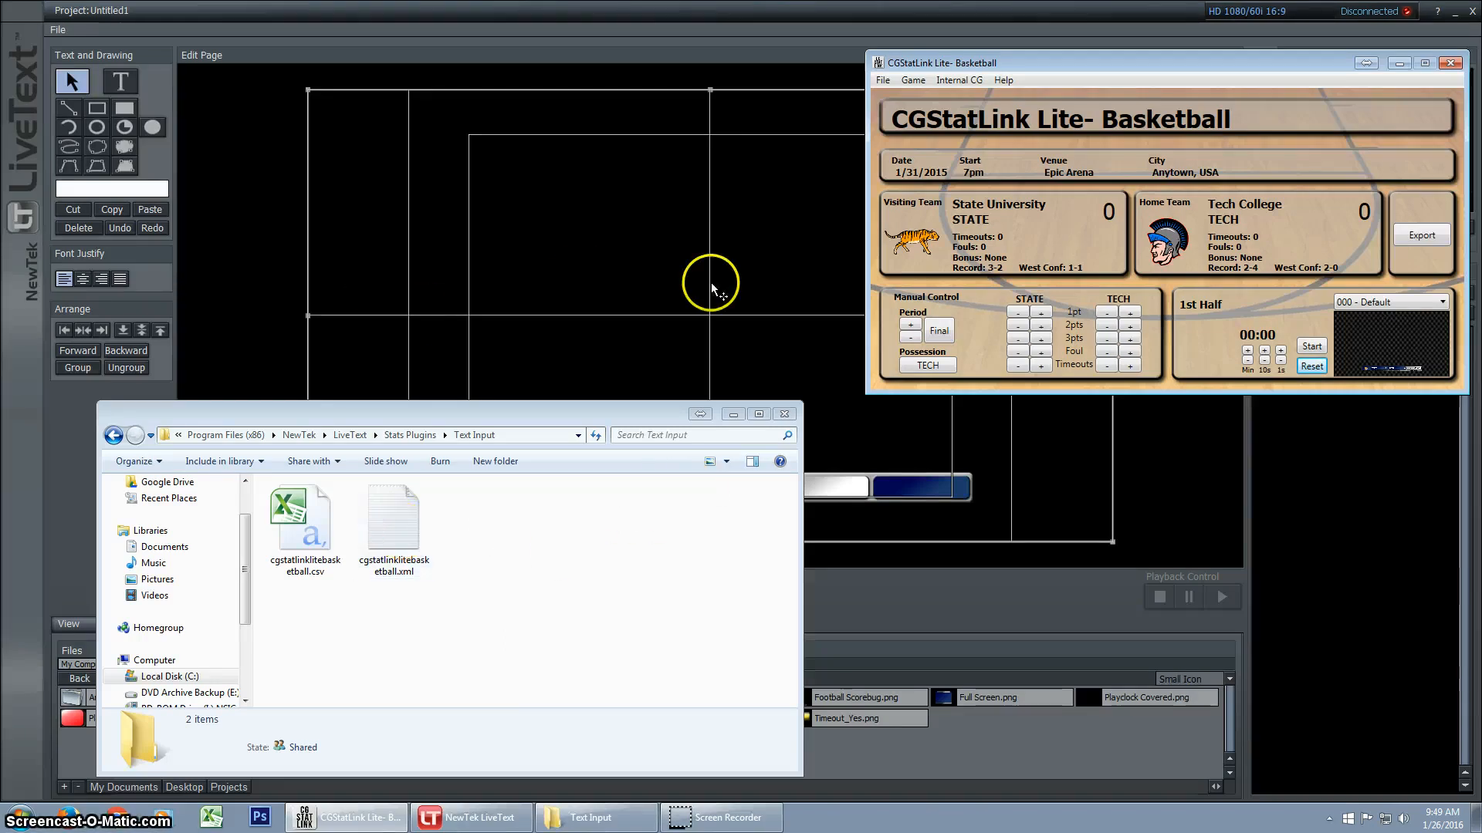
Switch to NewTek LiveText, insert the linked clock variable as text on the page and return to the selection tool
{"action": "left_click", "coordinate": [68, 82]}
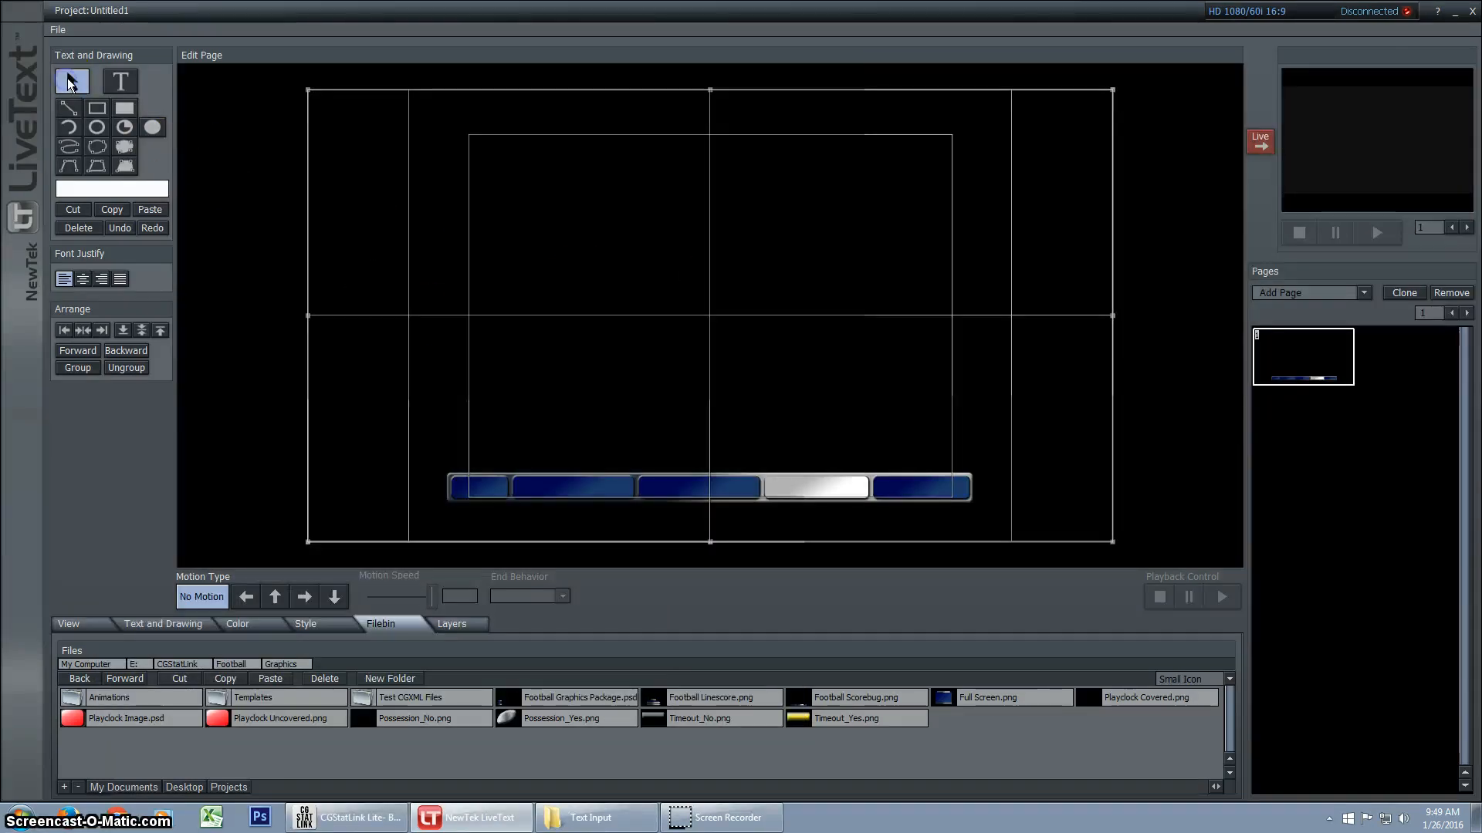
{"action": "left_click", "coordinate": [122, 81]}
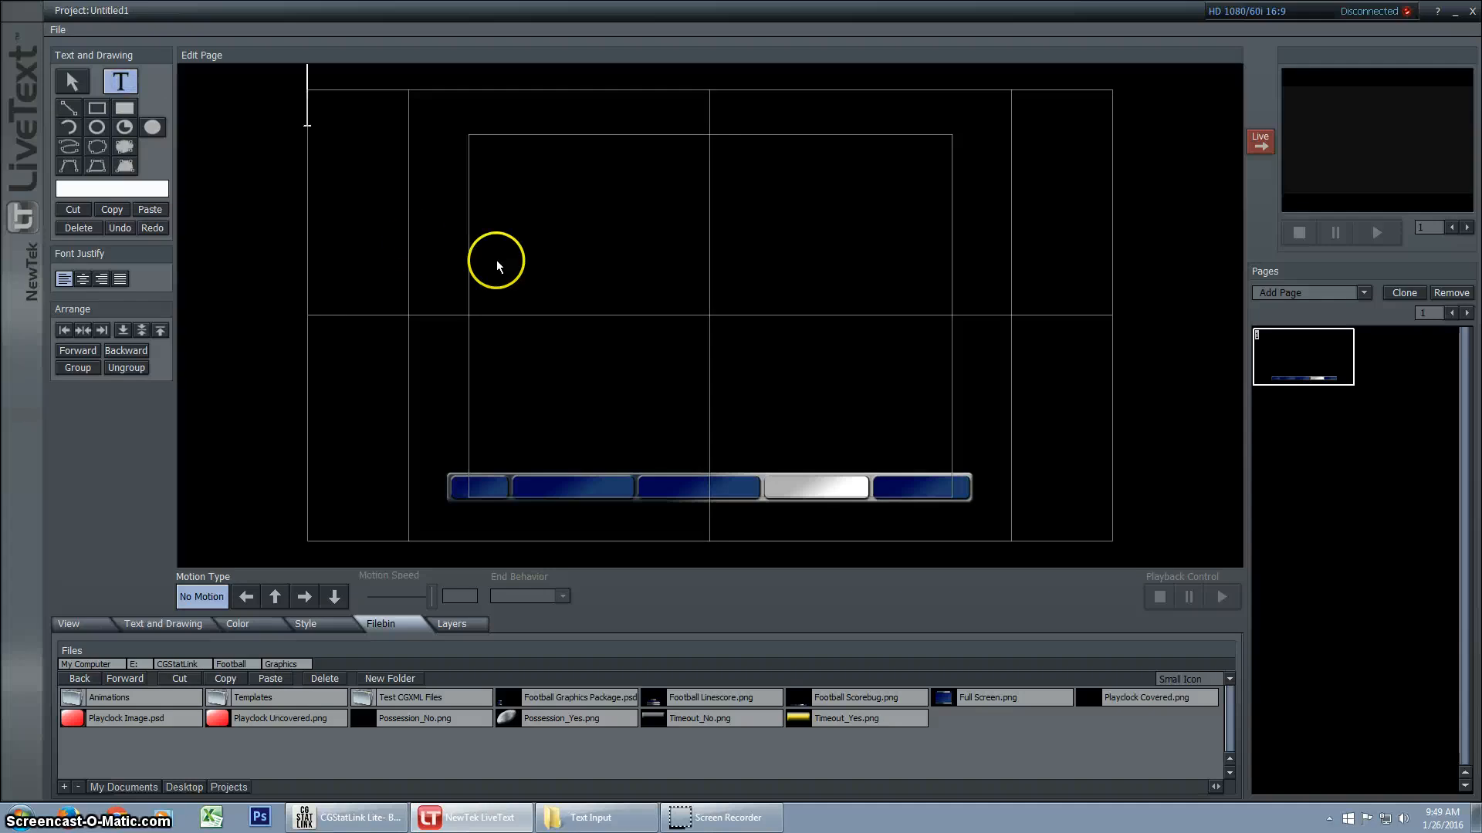
{"action": "right_click", "coordinate": [531, 237]}
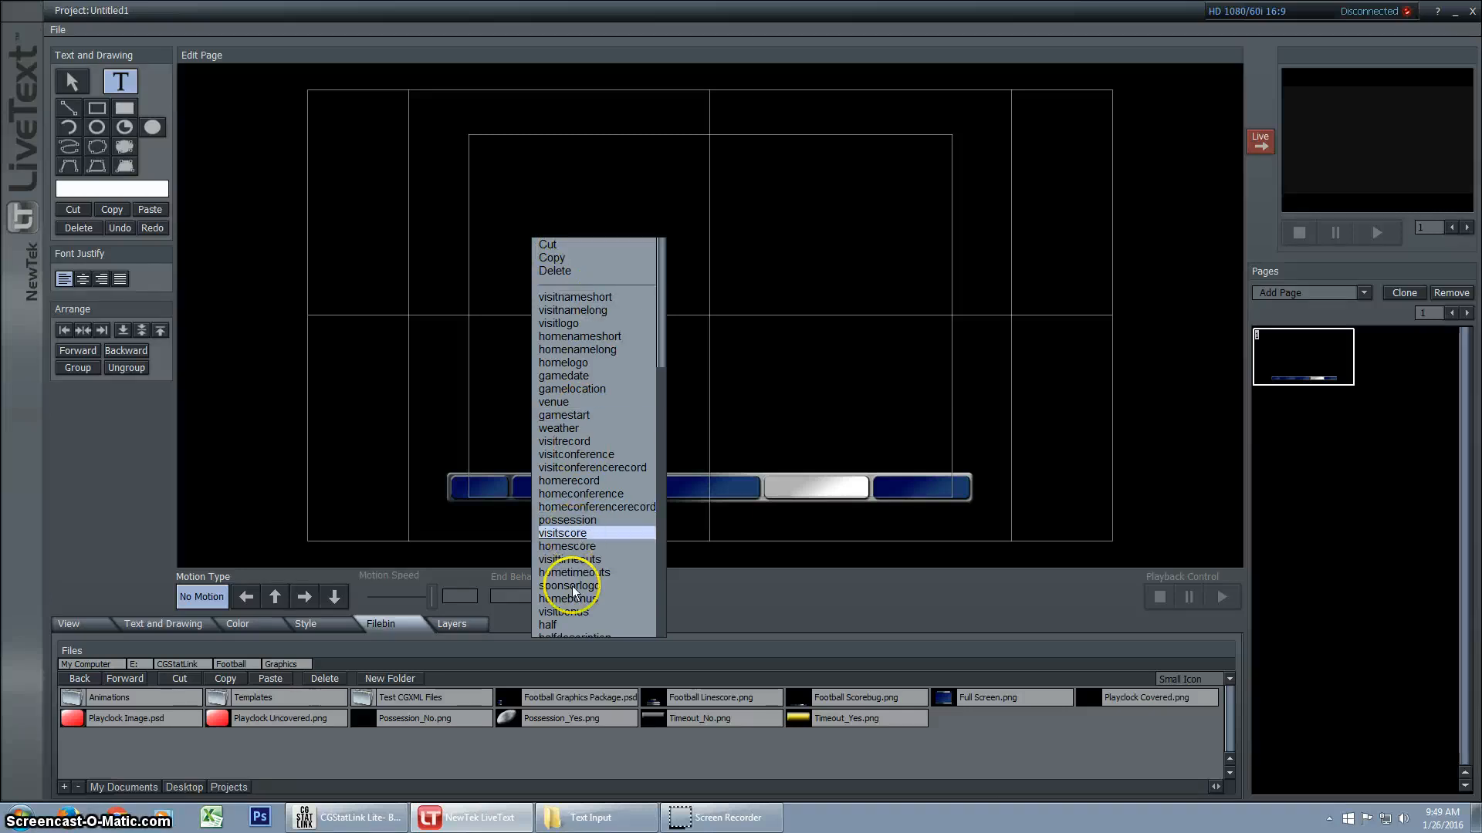
{"action": "left_click_drag", "start_coordinate": [661, 355], "coordinate": [663, 405]}
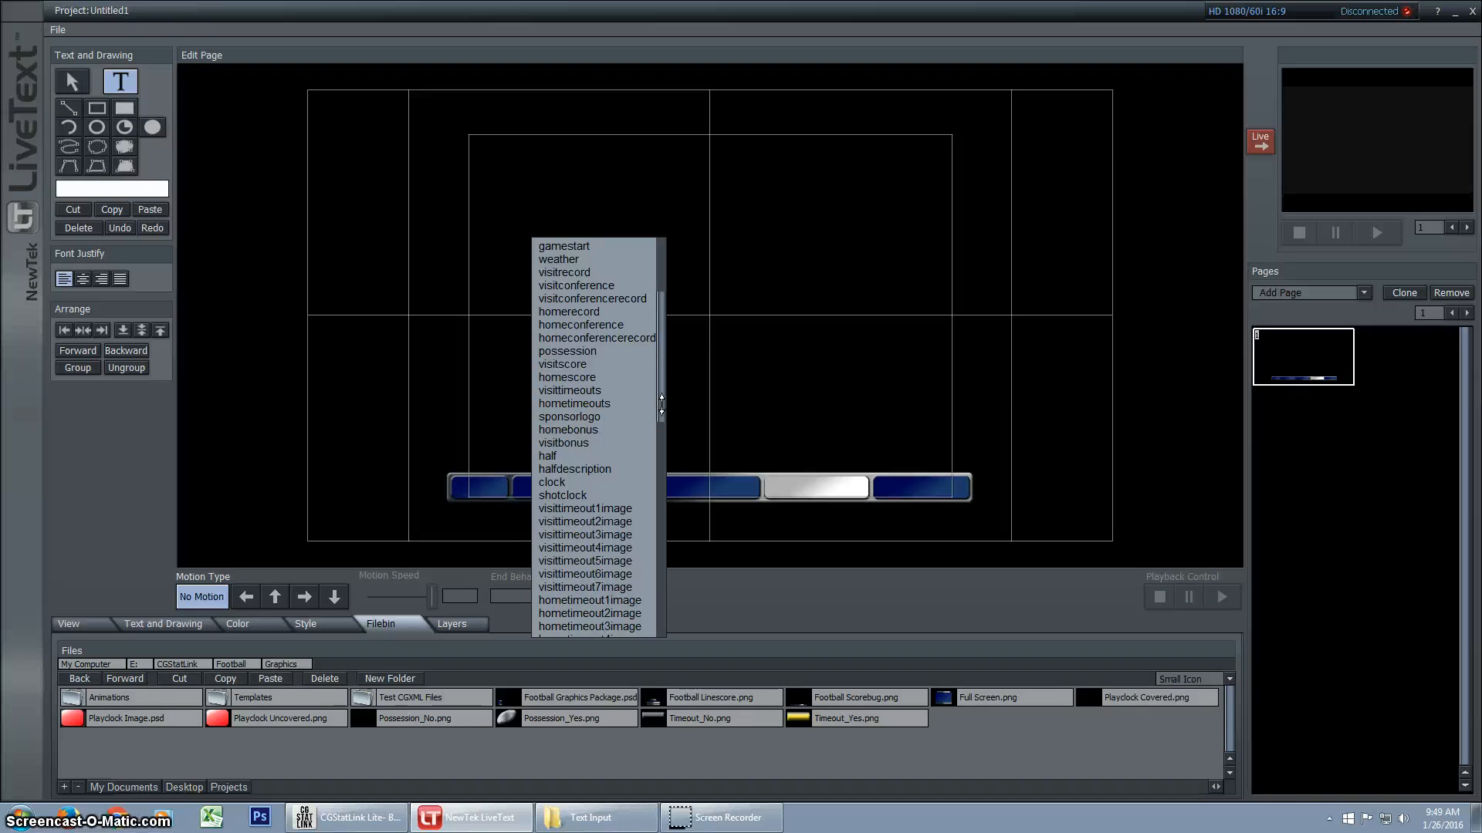
{"action": "left_click", "coordinate": [608, 613]}
{"action": "left_click", "coordinate": [553, 482]}
{"action": "left_click", "coordinate": [72, 81]}
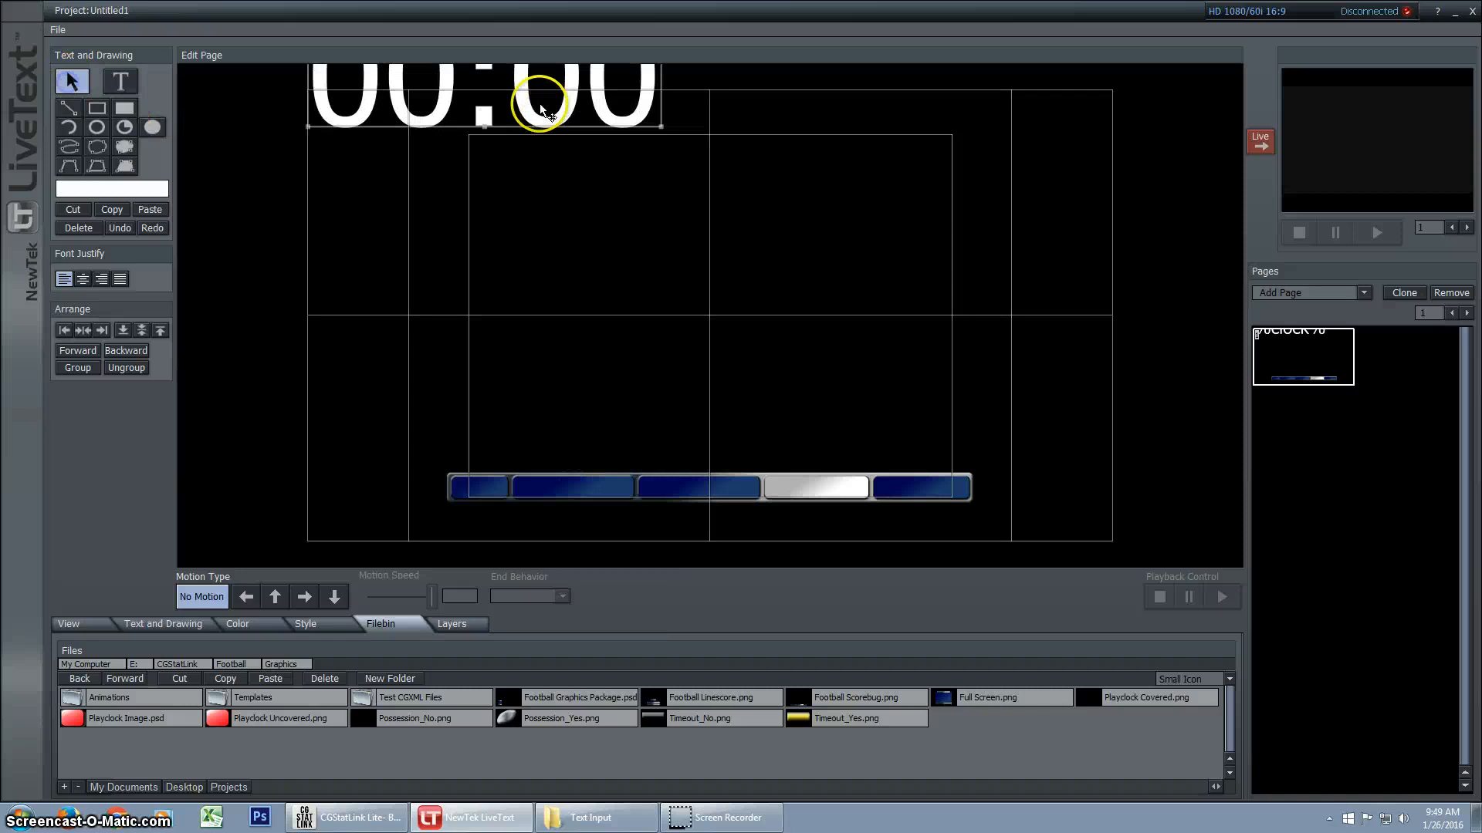
Move the clock text to the page centre, then in CGStatLink Lite reset the game clock to its default value and start it
{"action": "left_click_drag", "start_coordinate": [537, 100], "coordinate": [771, 349]}
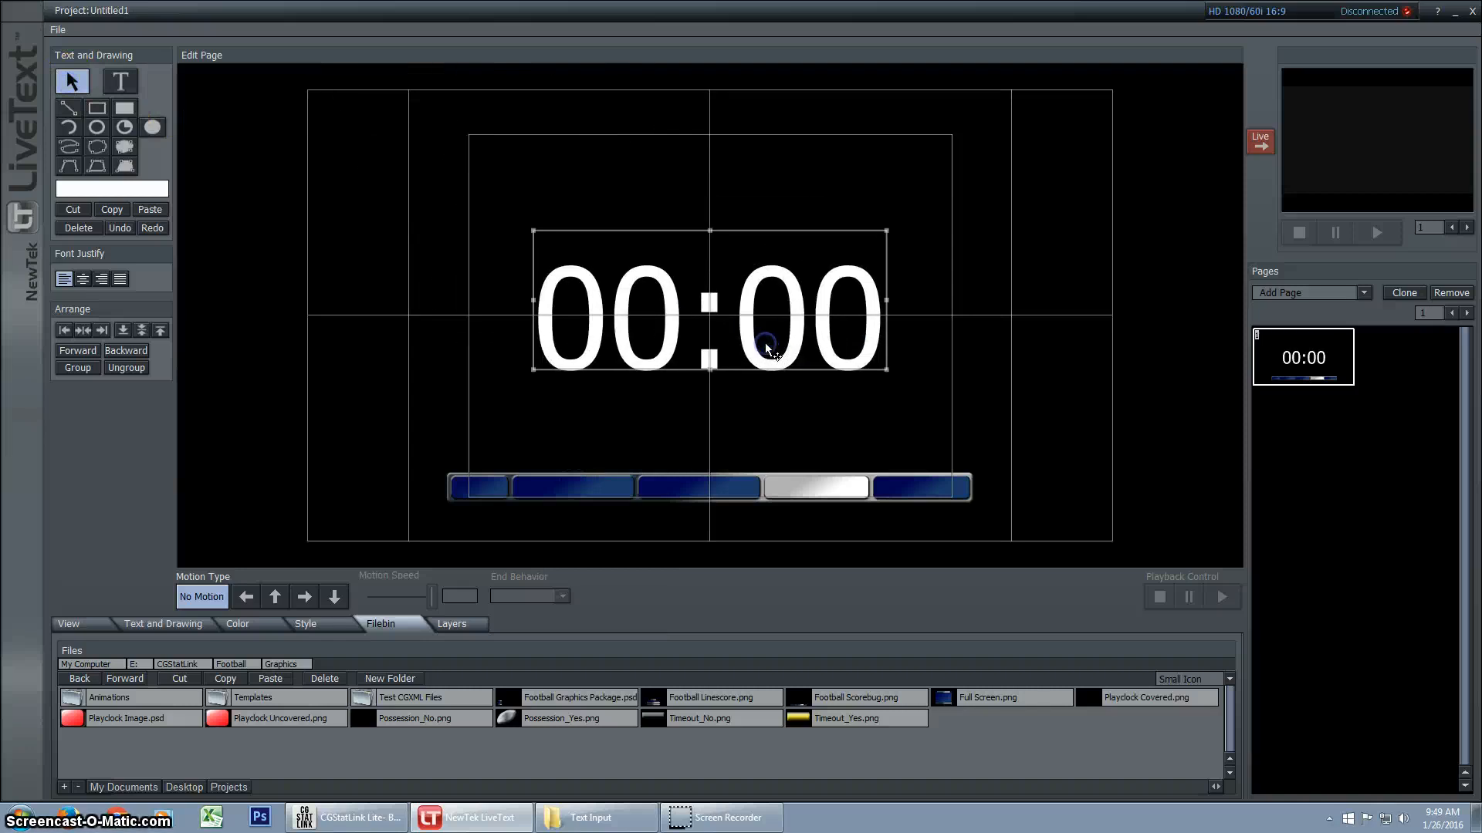
{"action": "left_click", "coordinate": [571, 823]}
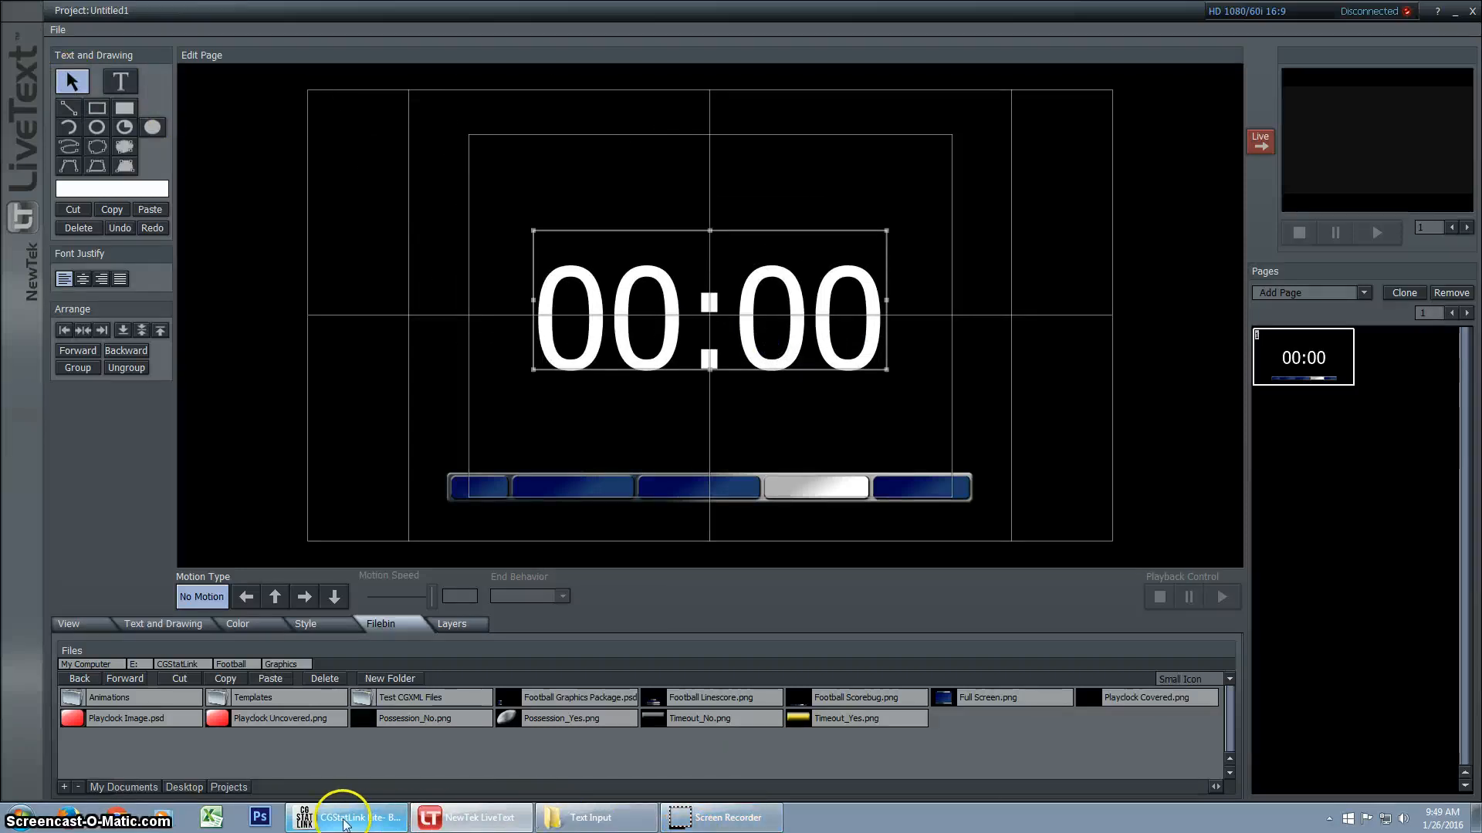
{"action": "left_click", "coordinate": [372, 824]}
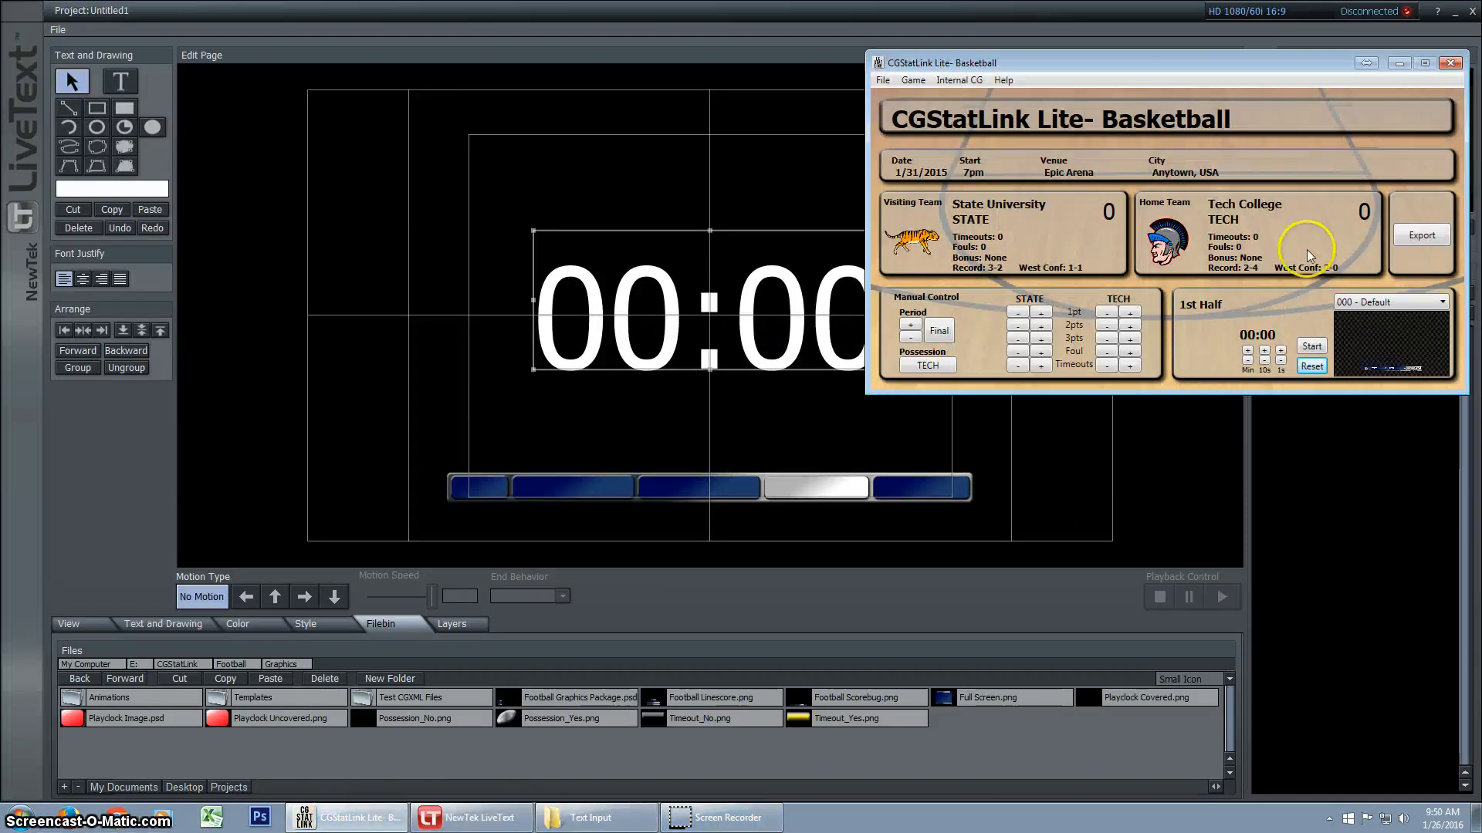
{"action": "left_click", "coordinate": [1311, 366]}
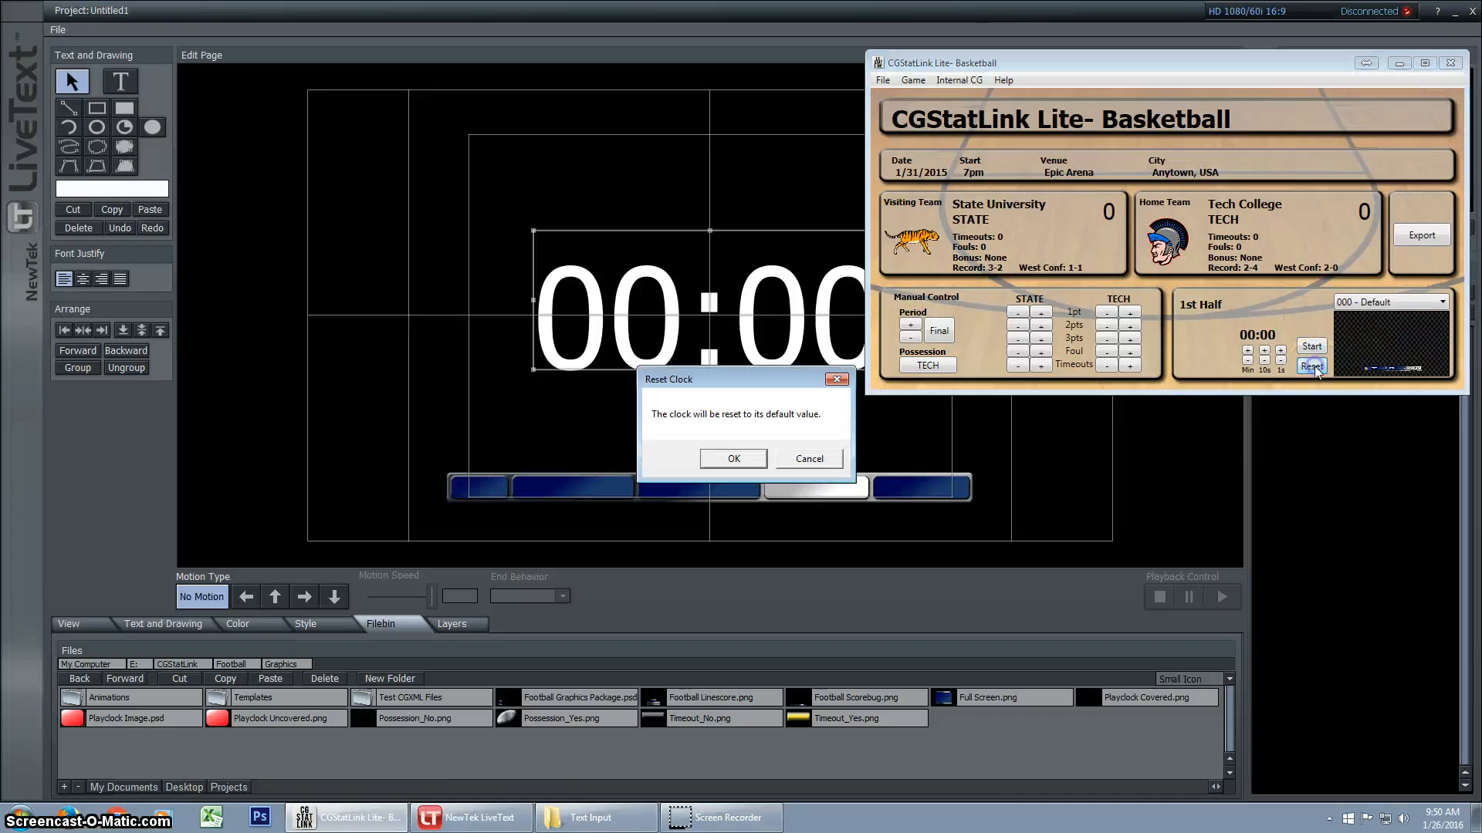
{"action": "left_click", "coordinate": [735, 460]}
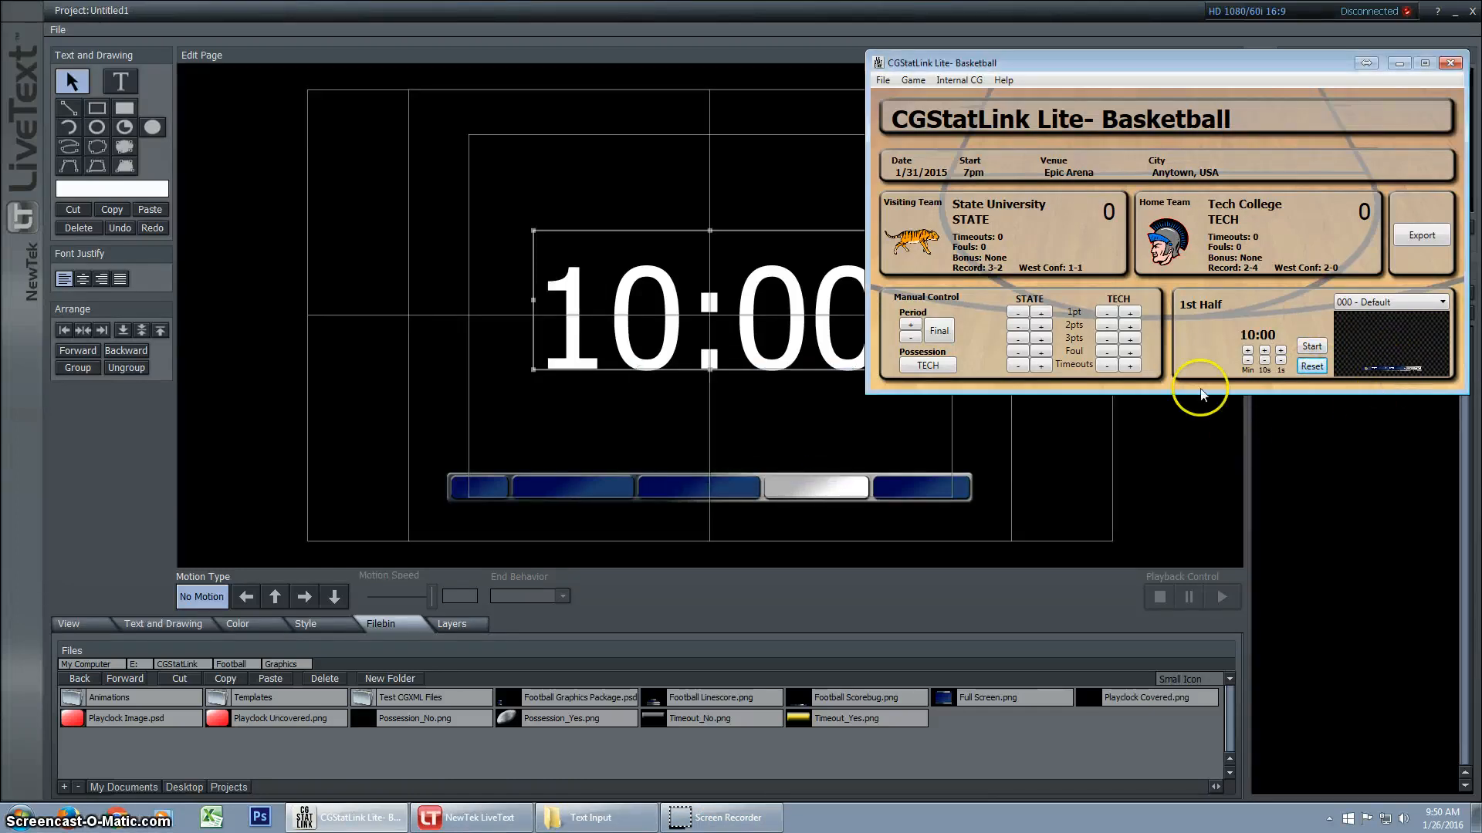
{"action": "left_click", "coordinate": [1312, 347]}
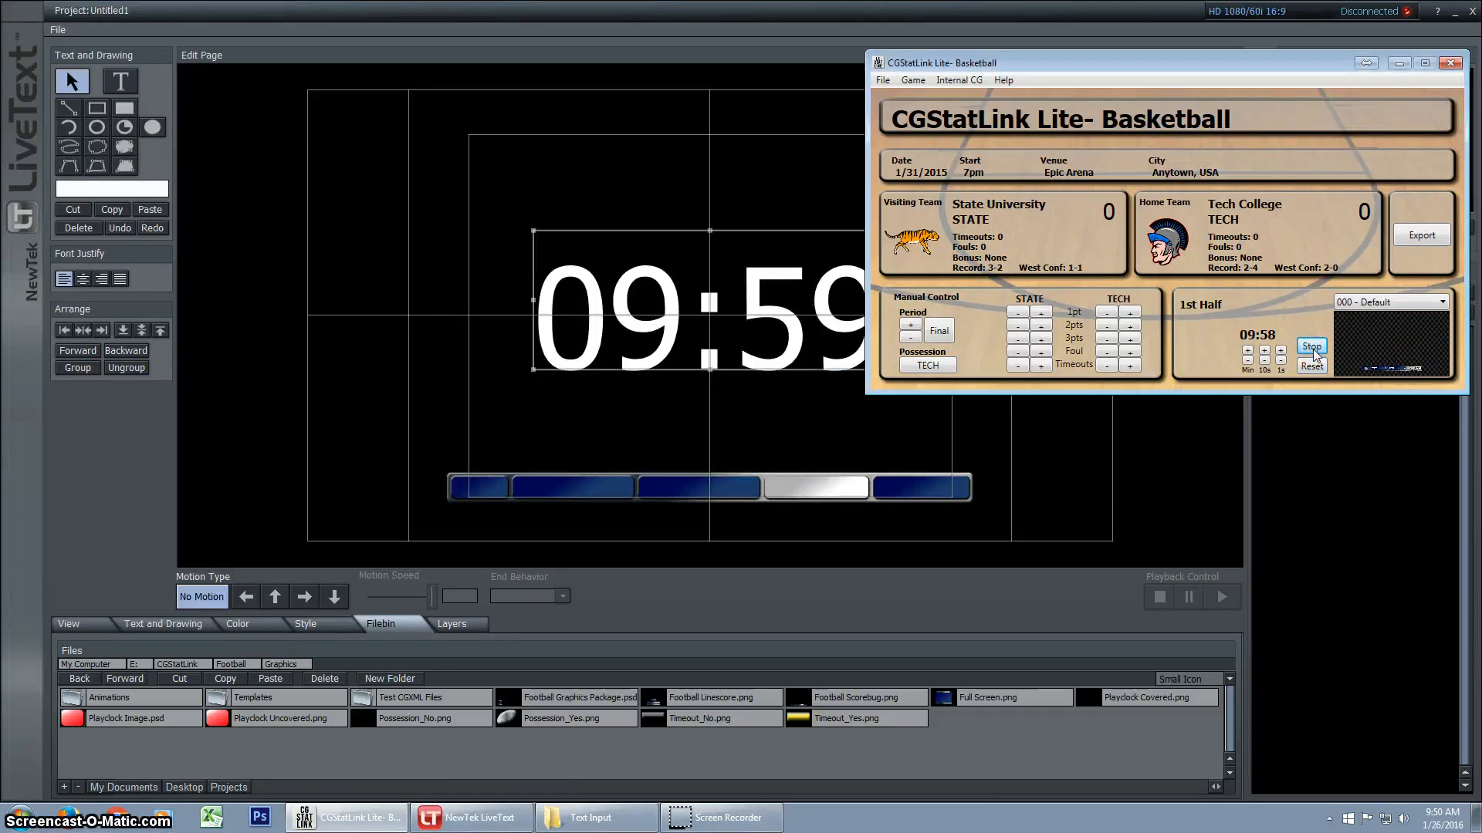
In LiveText, move the clock text toward the page's upper left, try to add the visitnameshort variable as separate text, and undo the insertion
{"action": "left_click_drag", "start_coordinate": [759, 310], "coordinate": [589, 217]}
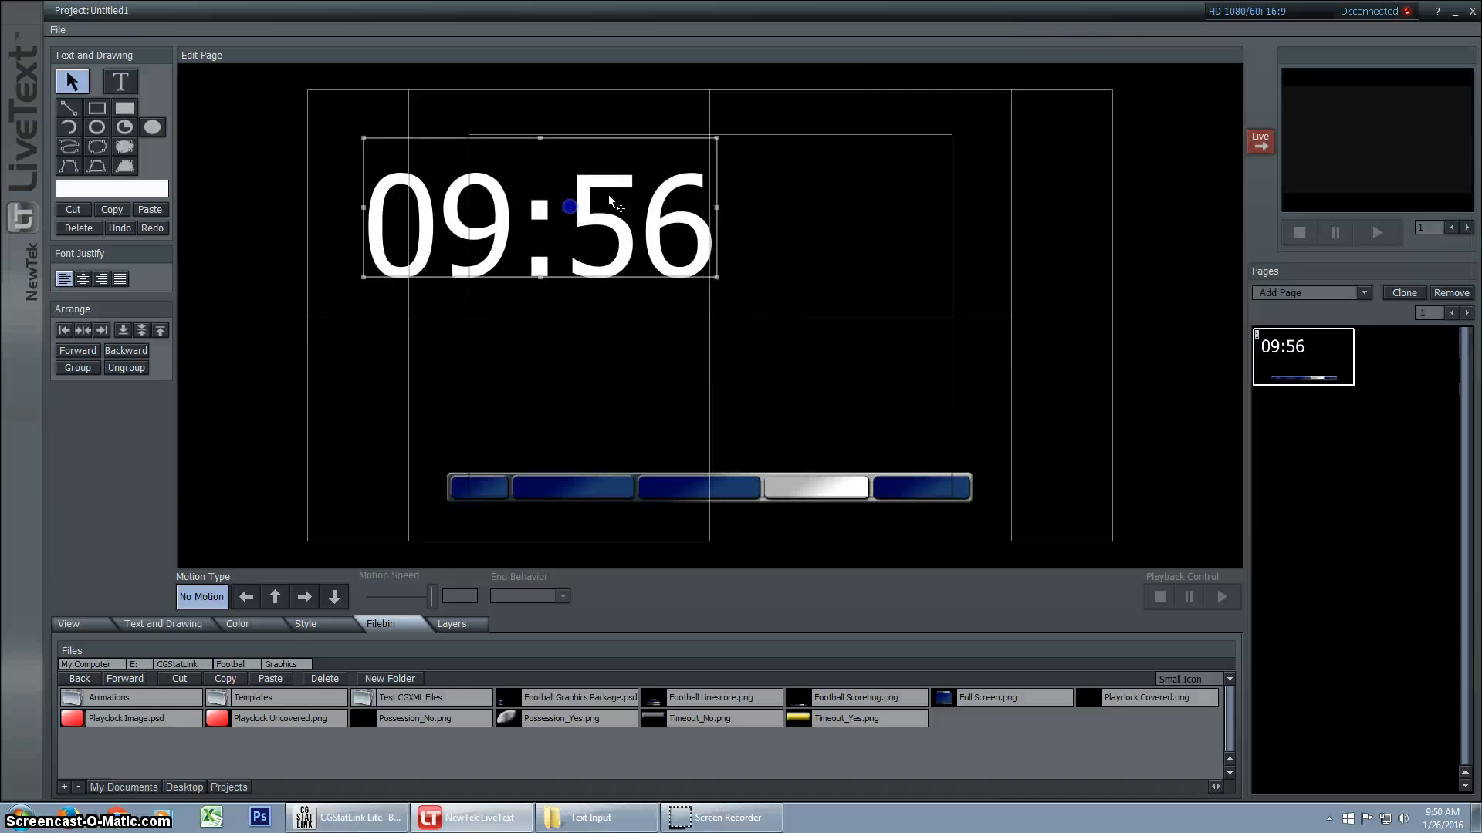
{"action": "left_click", "coordinate": [122, 97]}
{"action": "right_click", "coordinate": [413, 355]}
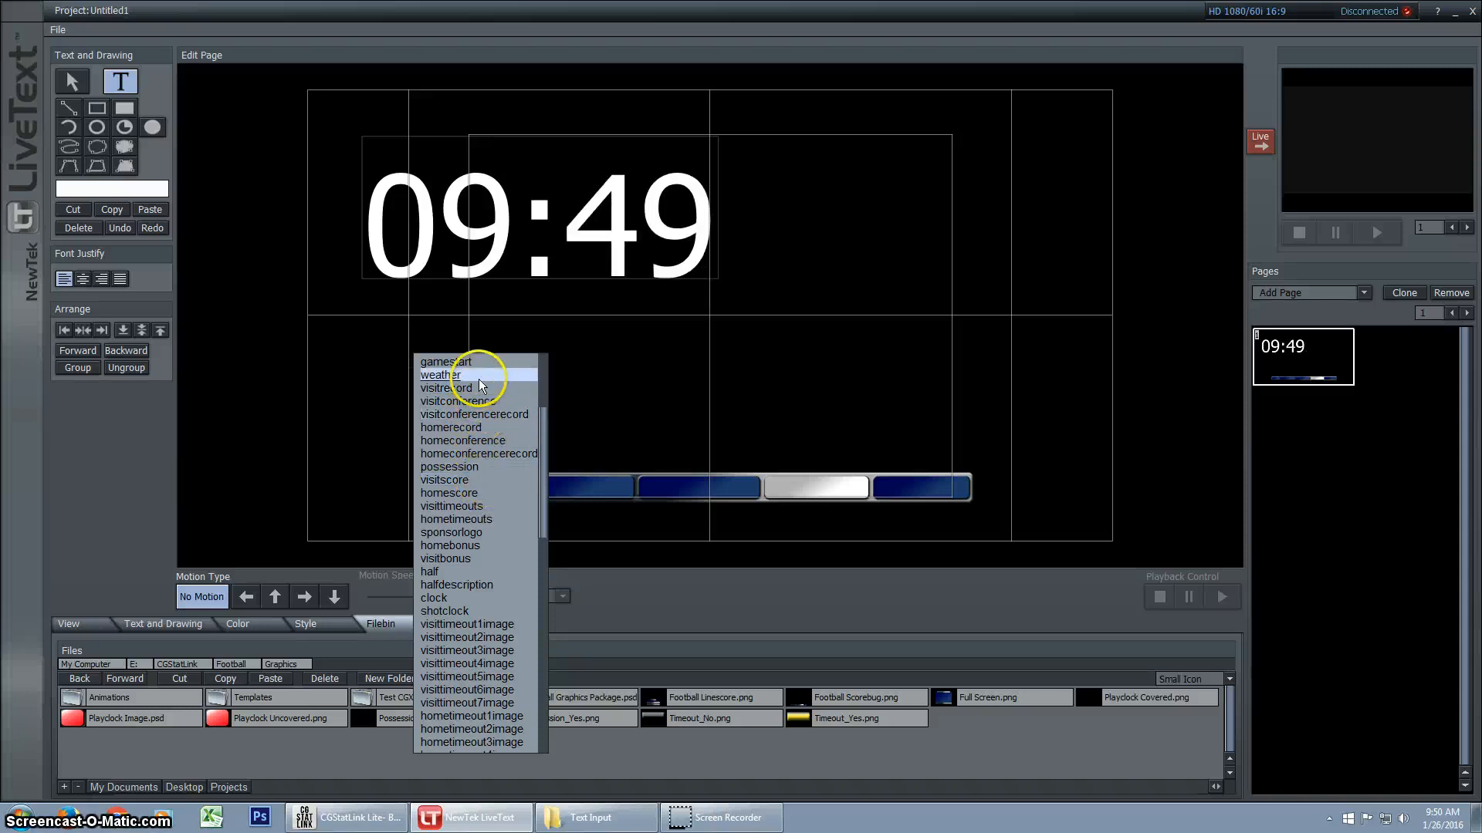
{"action": "scroll", "coordinate": [477, 486], "scroll_direction": "up", "scroll_amount": 5}
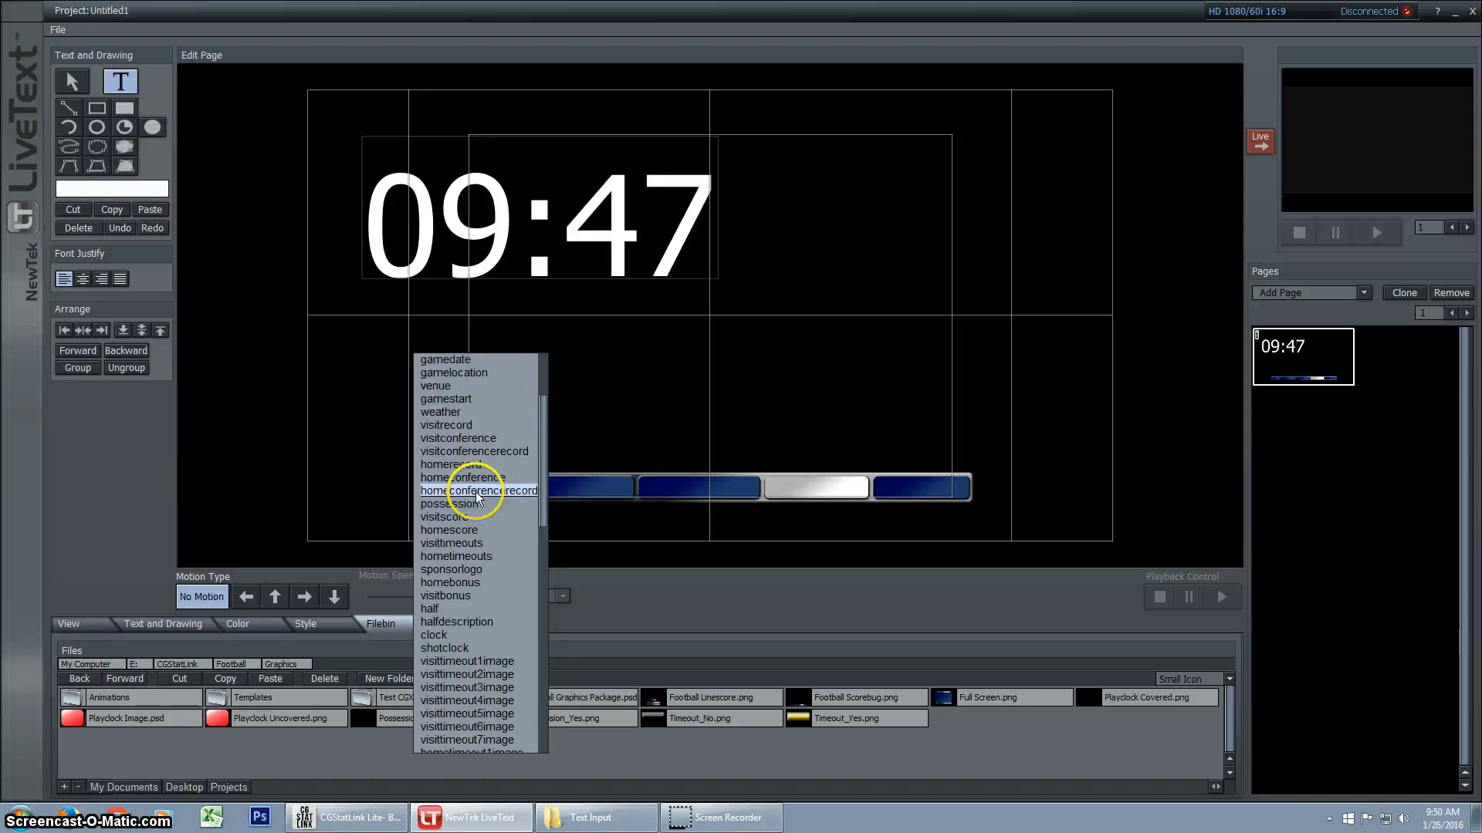
{"action": "left_click", "coordinate": [486, 410]}
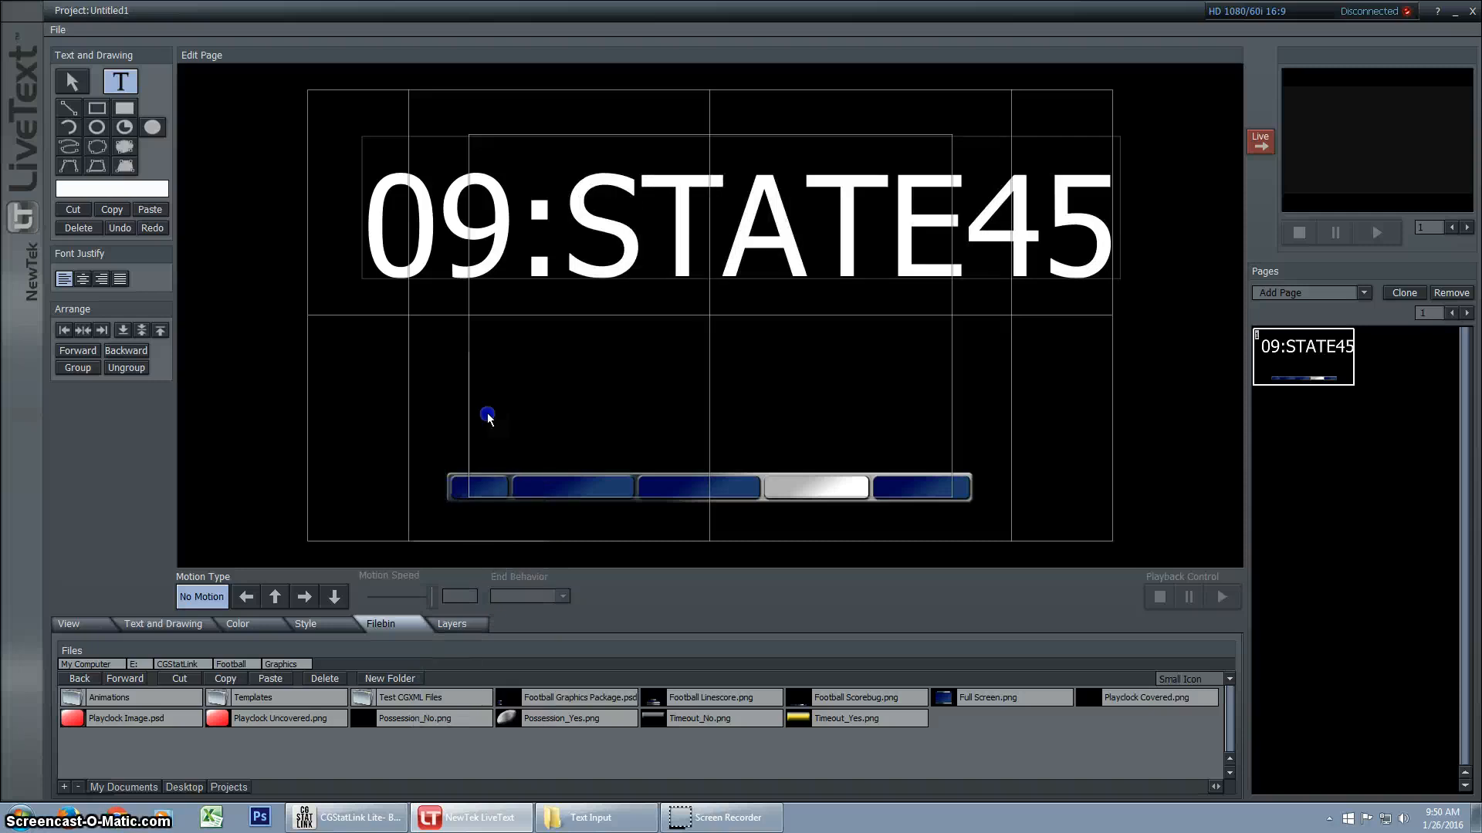
{"action": "left_click", "coordinate": [80, 82]}
{"action": "left_click_drag", "start_coordinate": [784, 245], "coordinate": [787, 267]}
{"action": "key", "text": "ctrl+z"}
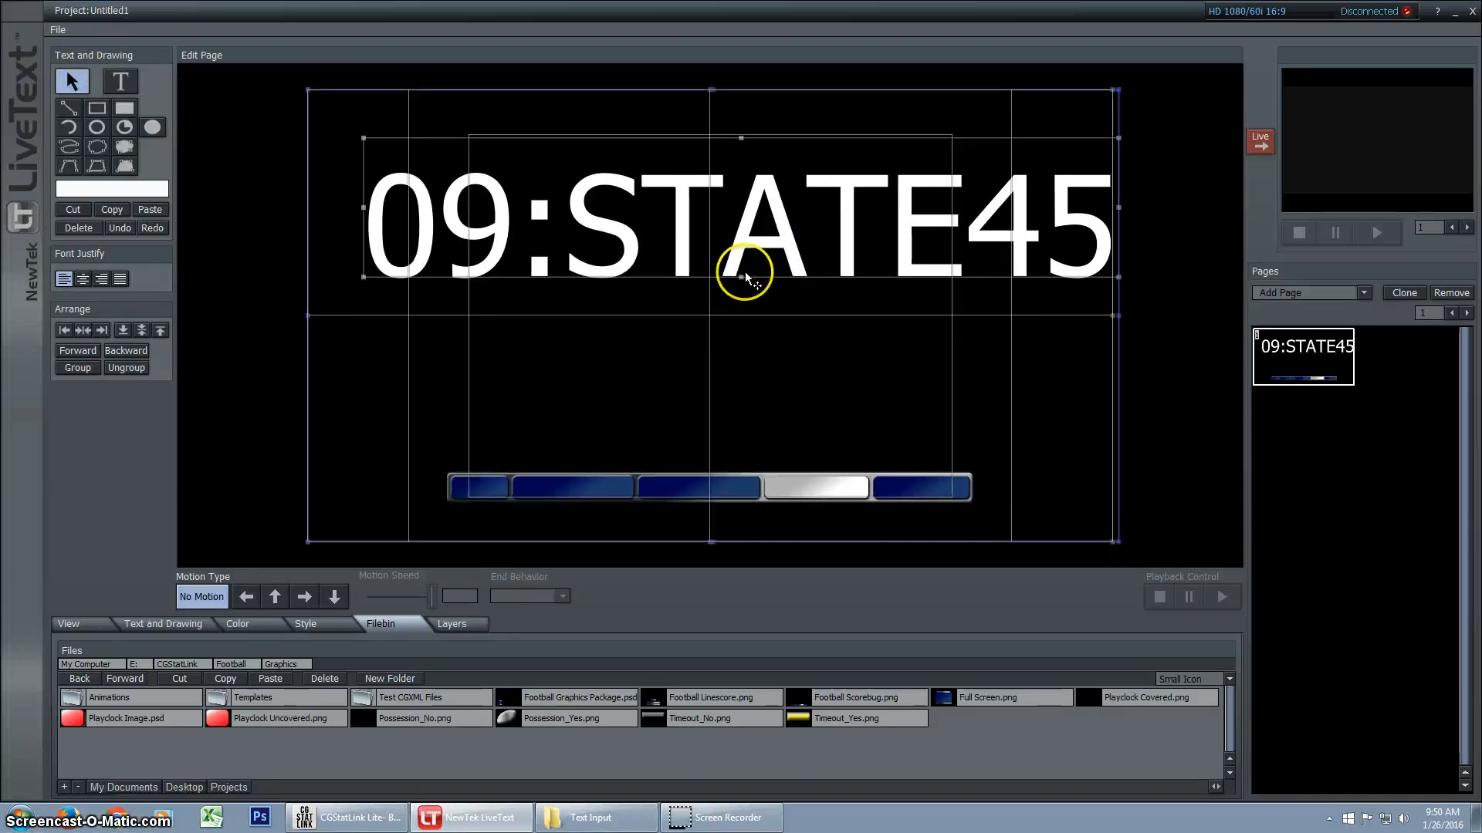
{"action": "key", "text": "ctrl+z"}
{"action": "left_click", "coordinate": [255, 338]}
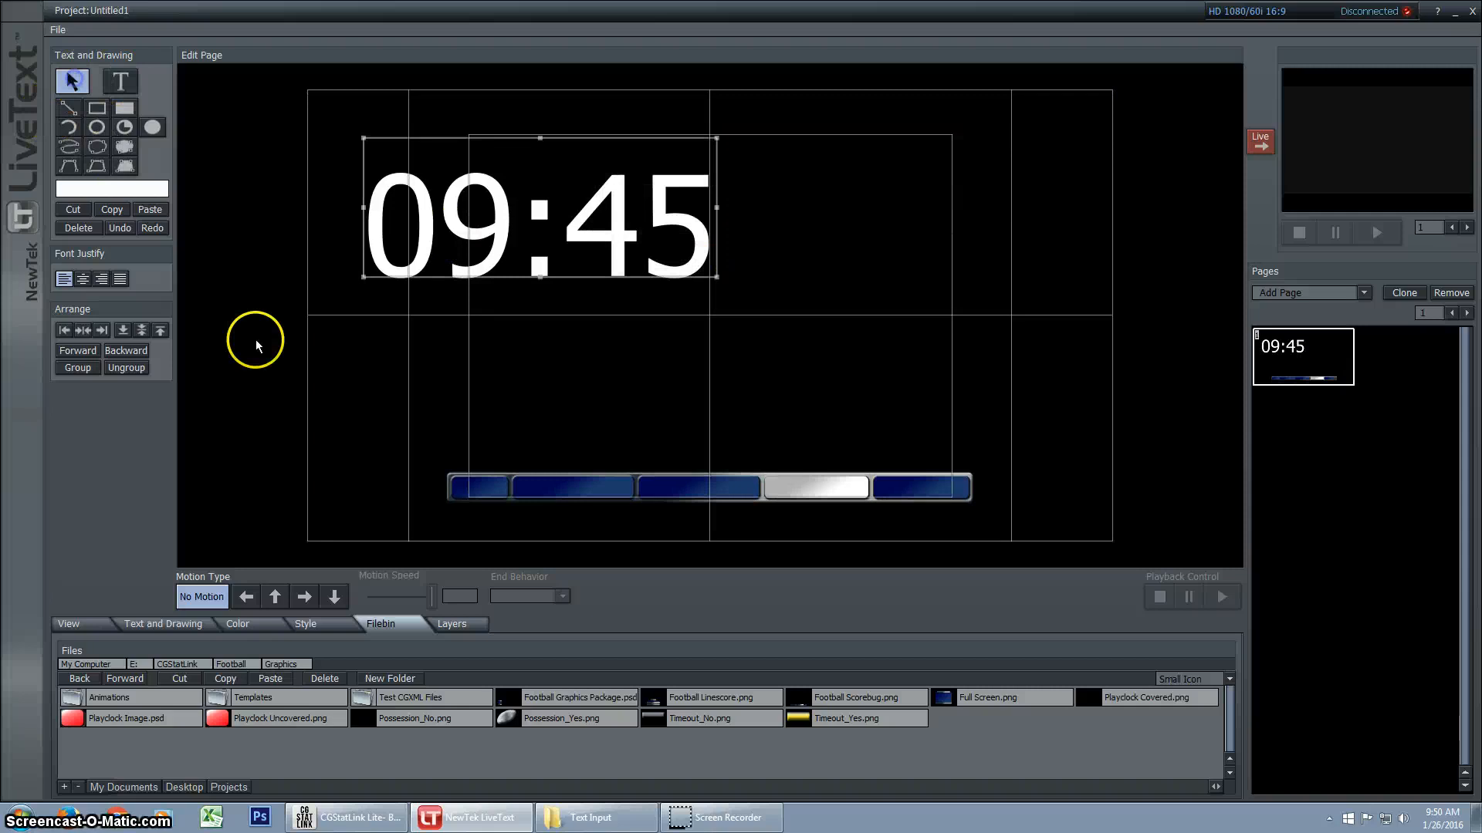
Insert the visitnameshort variable as its own text object and place it below the clock text
{"action": "left_click", "coordinate": [122, 83]}
{"action": "right_click", "coordinate": [373, 418]}
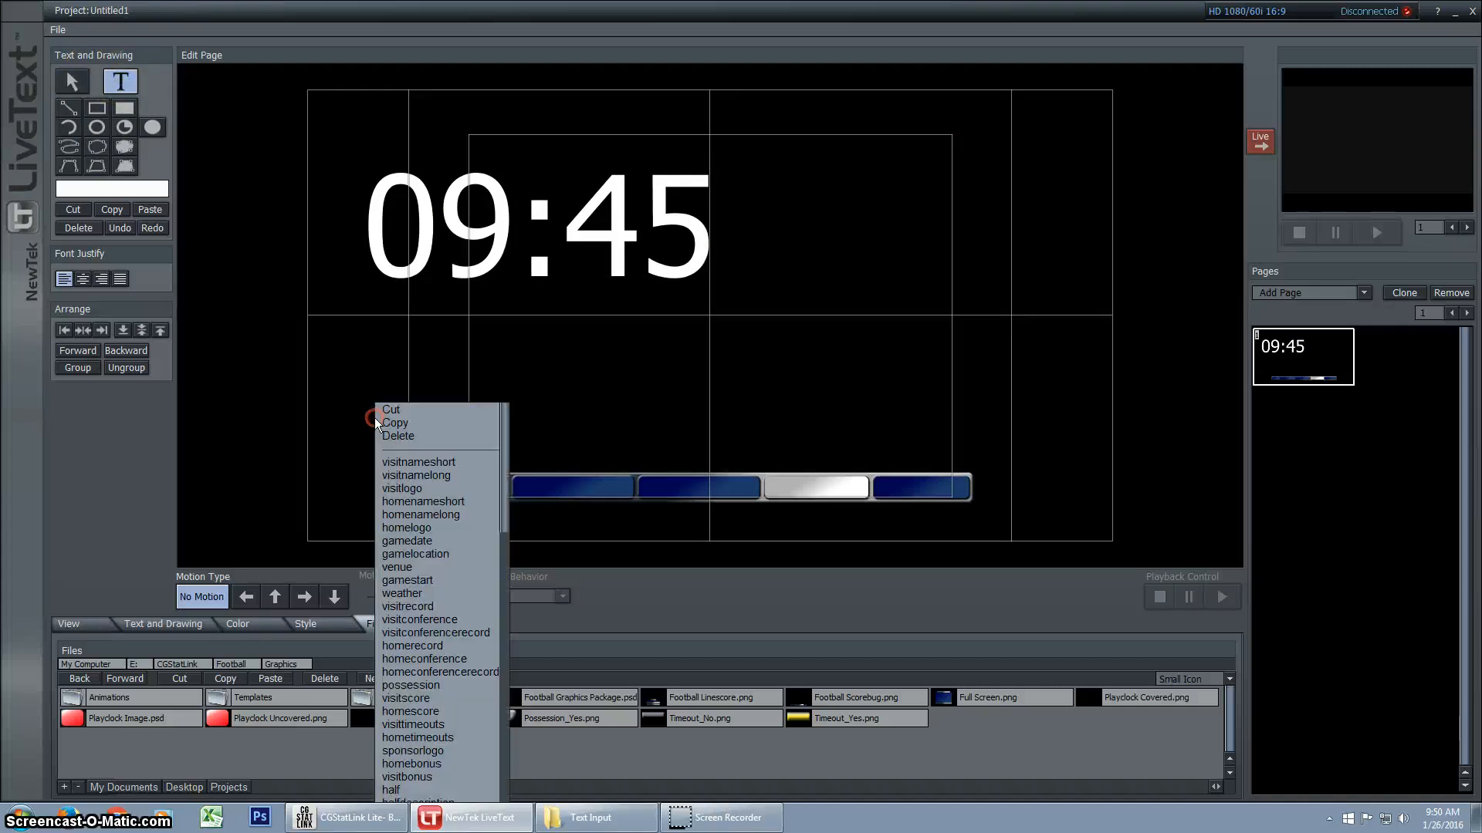
{"action": "left_click", "coordinate": [442, 463]}
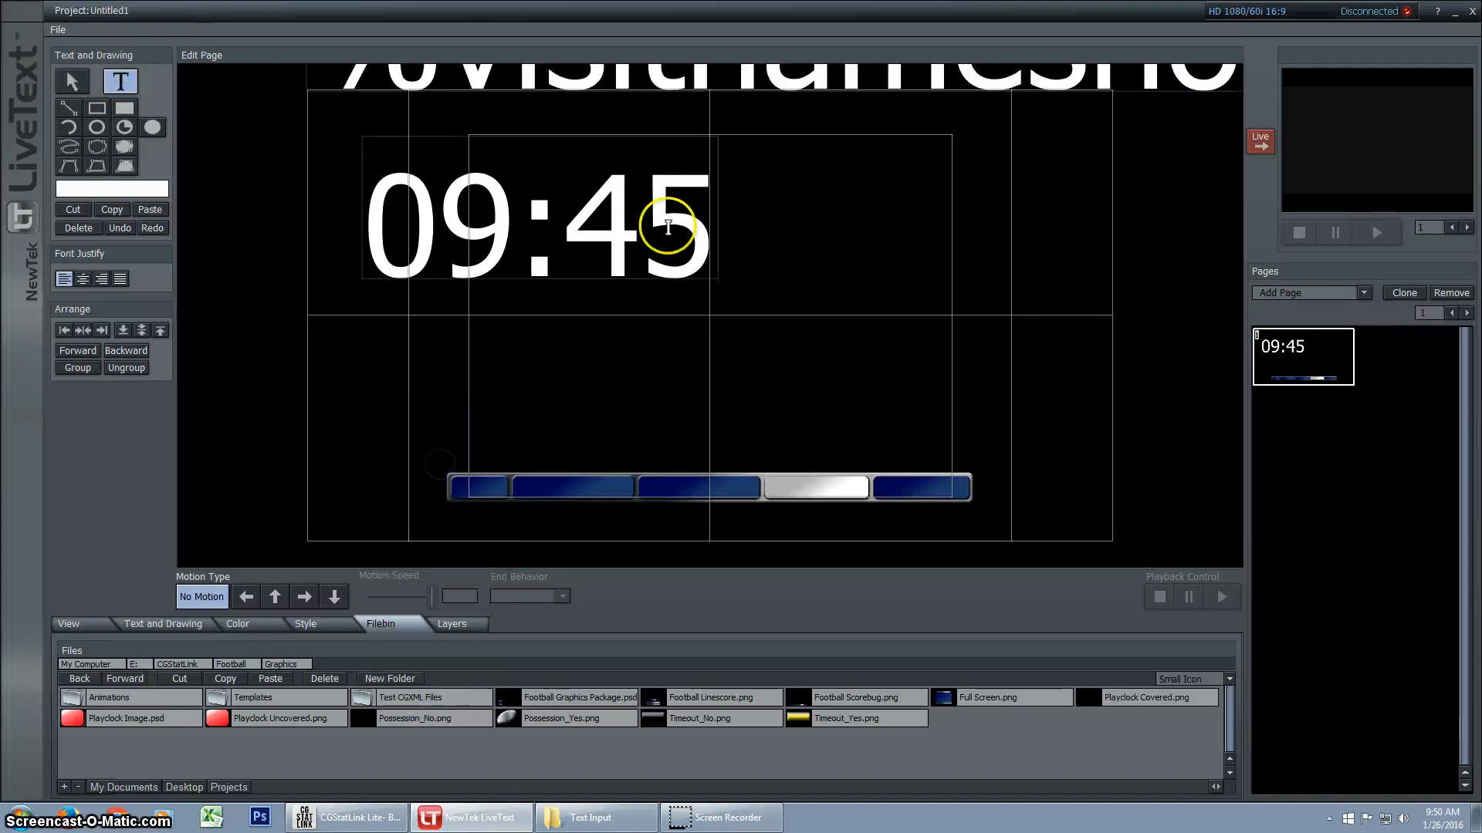
{"action": "left_click", "coordinate": [71, 81]}
{"action": "left_click", "coordinate": [646, 83]}
{"action": "left_click_drag", "start_coordinate": [647, 83], "coordinate": [803, 428]}
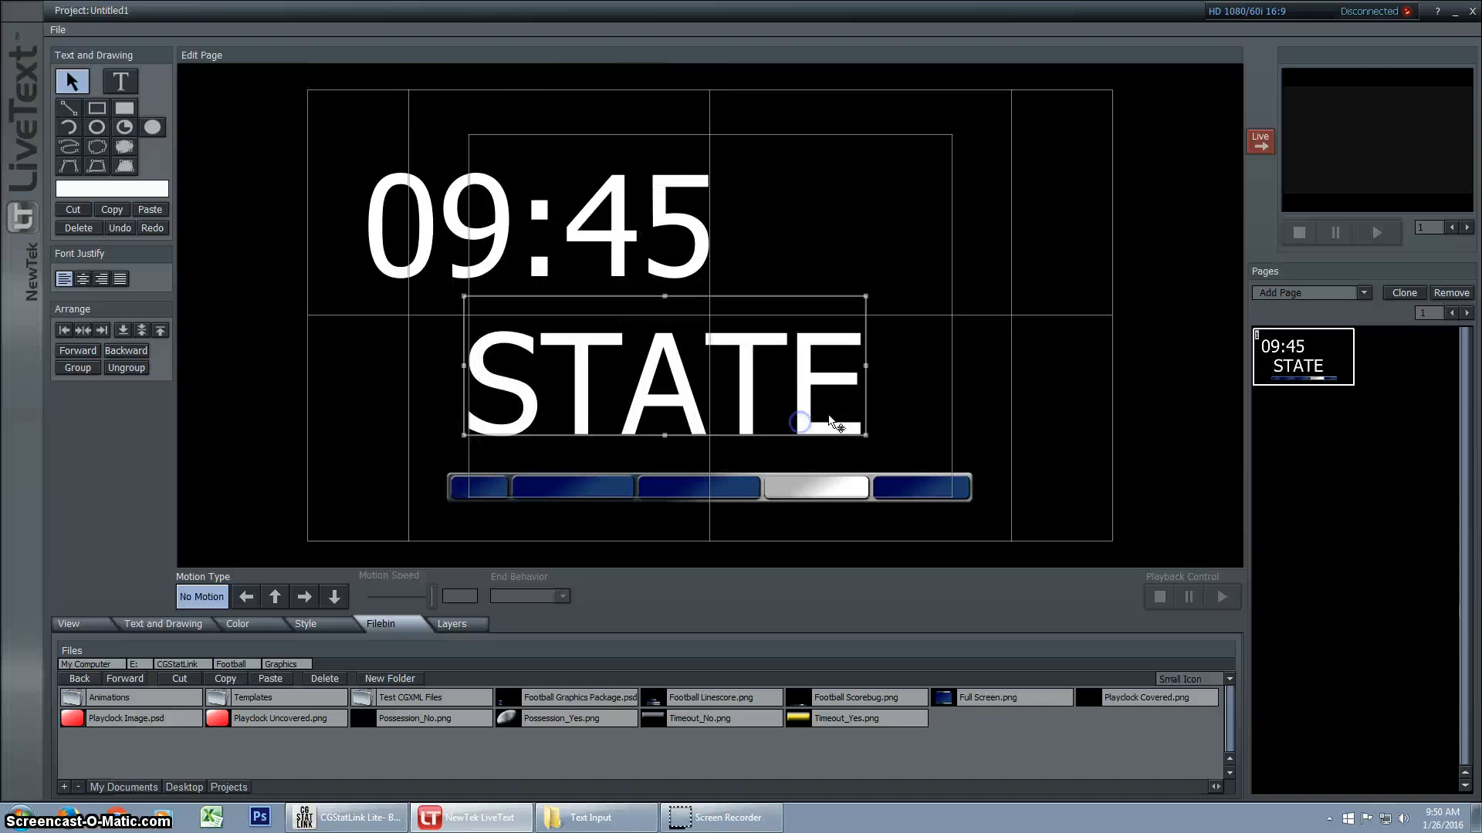
Reduce the visiting team name's font size to 45.03 and place it in the scorebug's first large blue box
{"action": "left_click", "coordinate": [142, 627]}
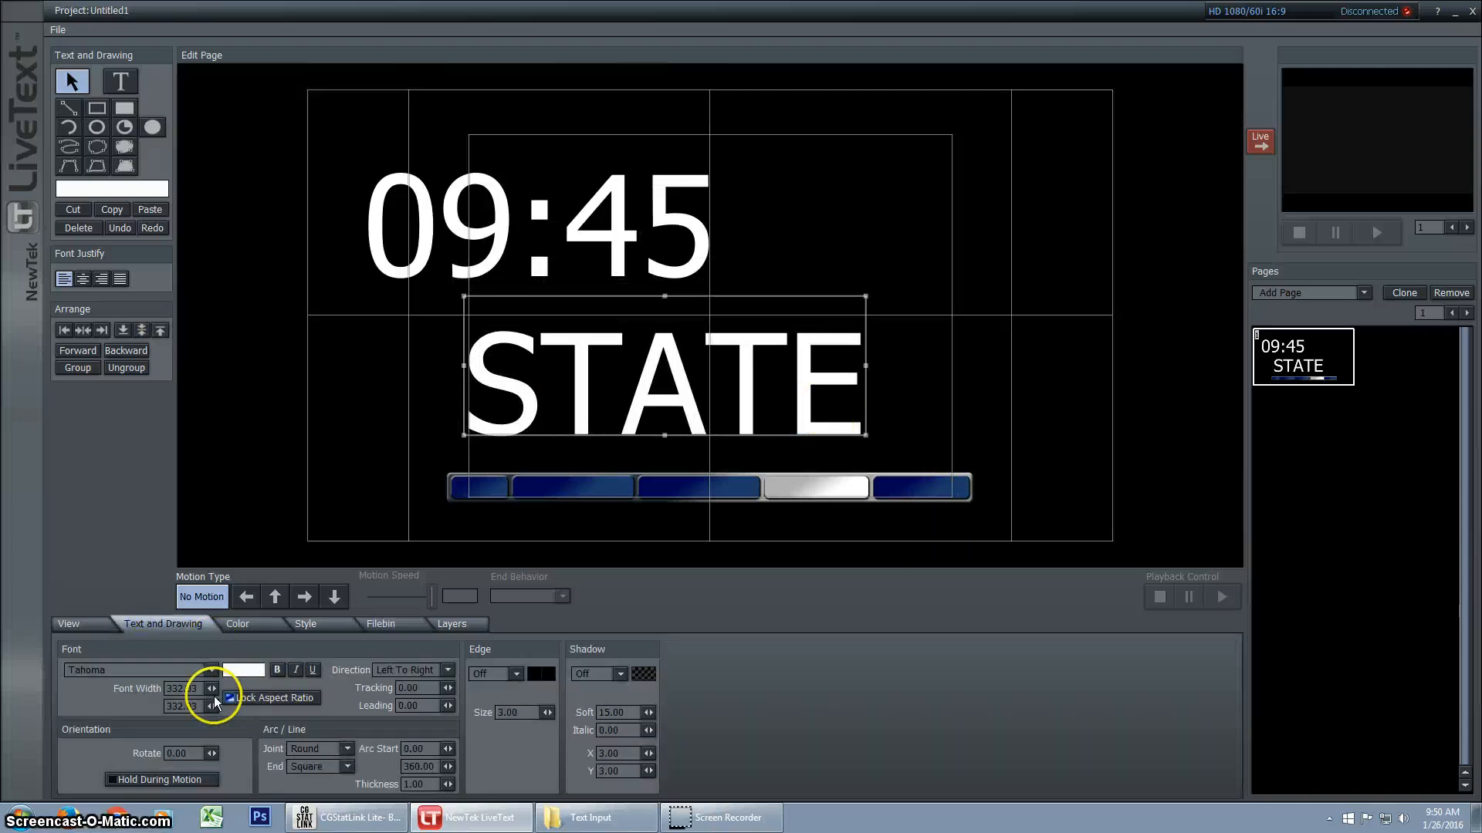
{"action": "left_click_drag", "start_coordinate": [211, 689], "coordinate": [210, 690]}
{"action": "left_click_drag", "start_coordinate": [497, 317], "coordinate": [575, 489]}
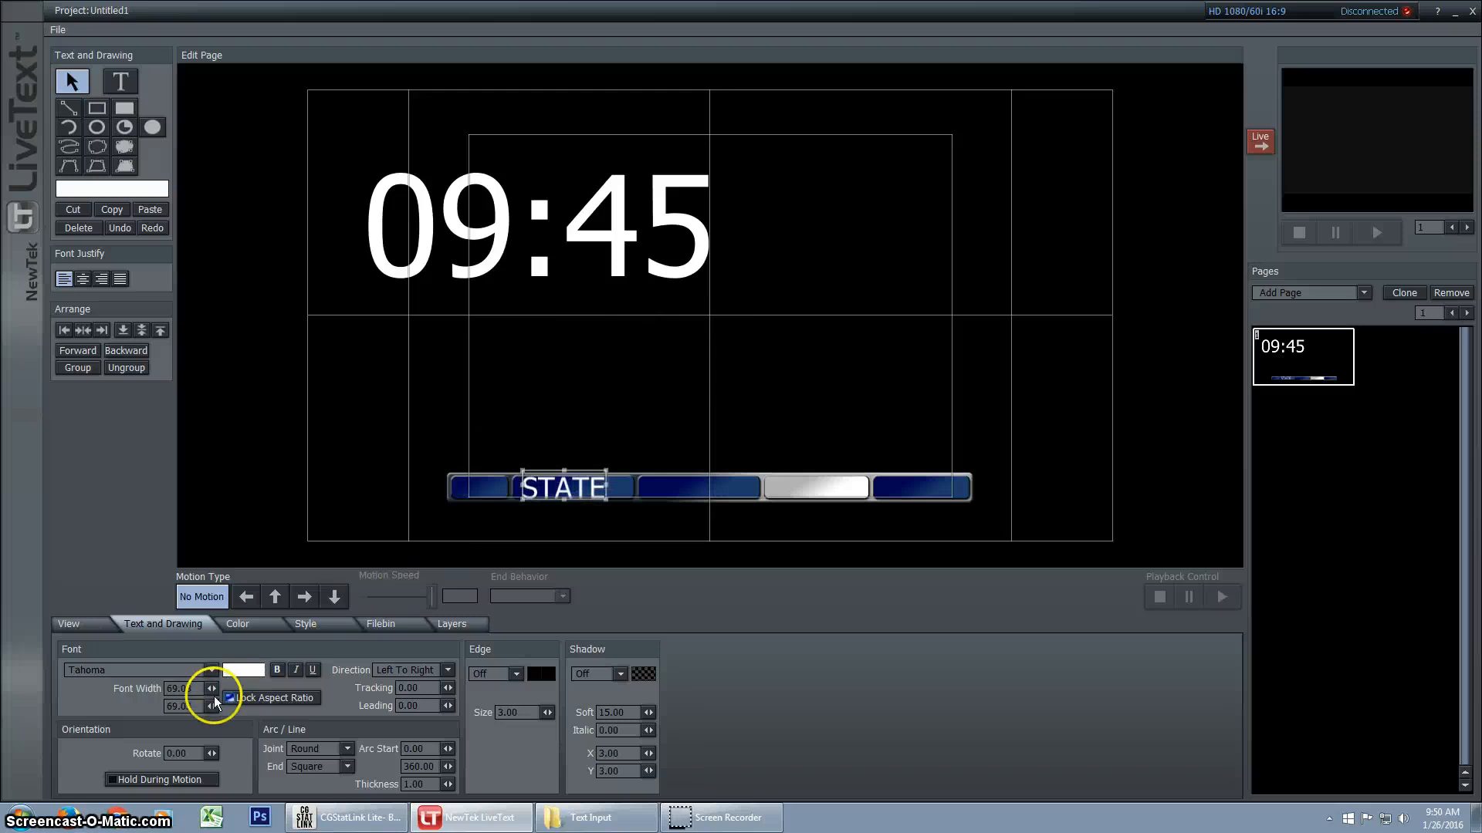
{"action": "left_click_drag", "start_coordinate": [214, 696], "coordinate": [215, 696]}
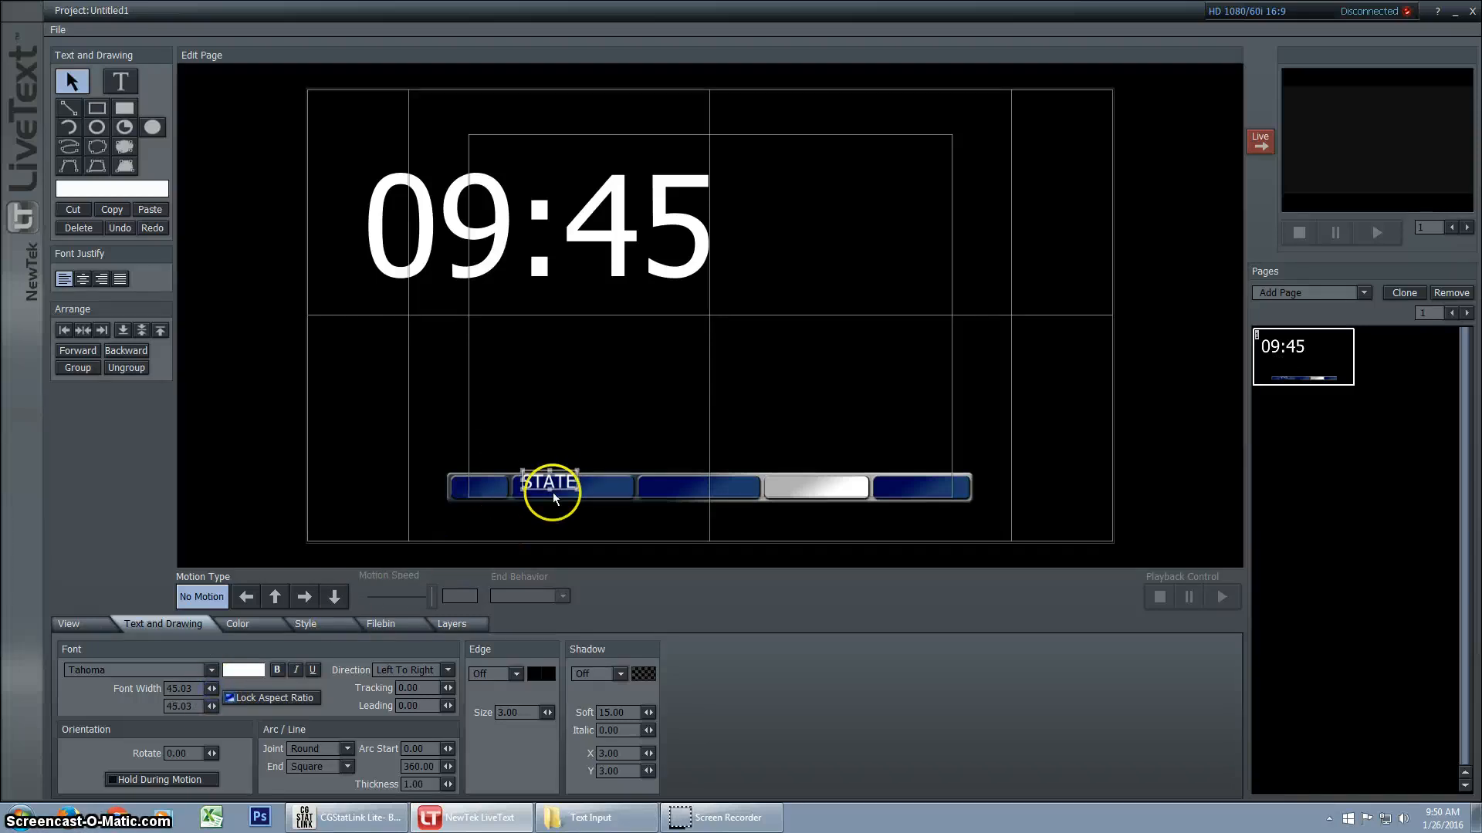
{"action": "left_click_drag", "start_coordinate": [552, 493], "coordinate": [559, 486]}
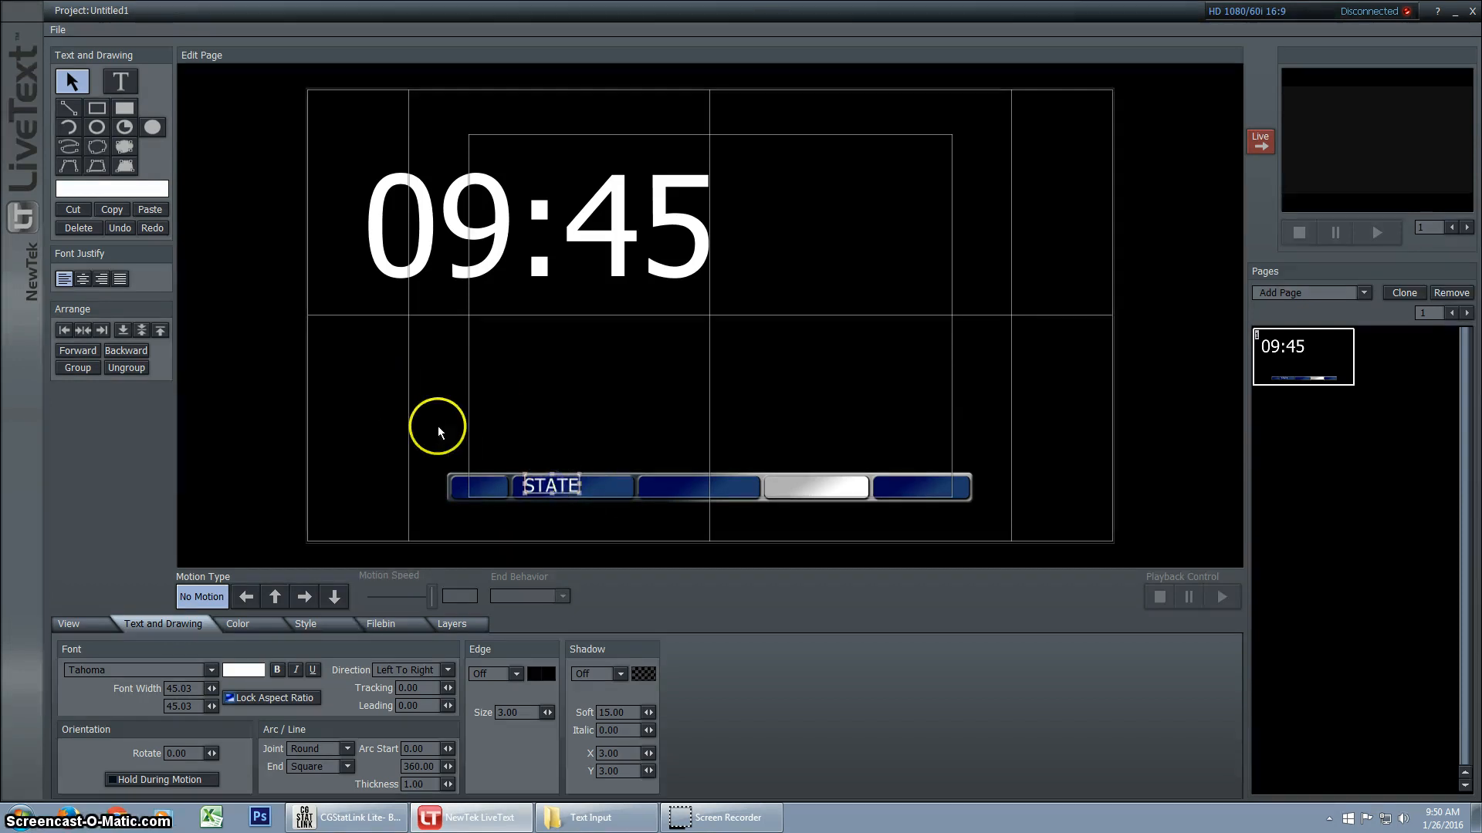
Duplicate the STATE text into the neighbouring blue box and link the copy to the homenameshort variable
{"action": "left_click_drag", "start_coordinate": [556, 486], "coordinate": [689, 490]}
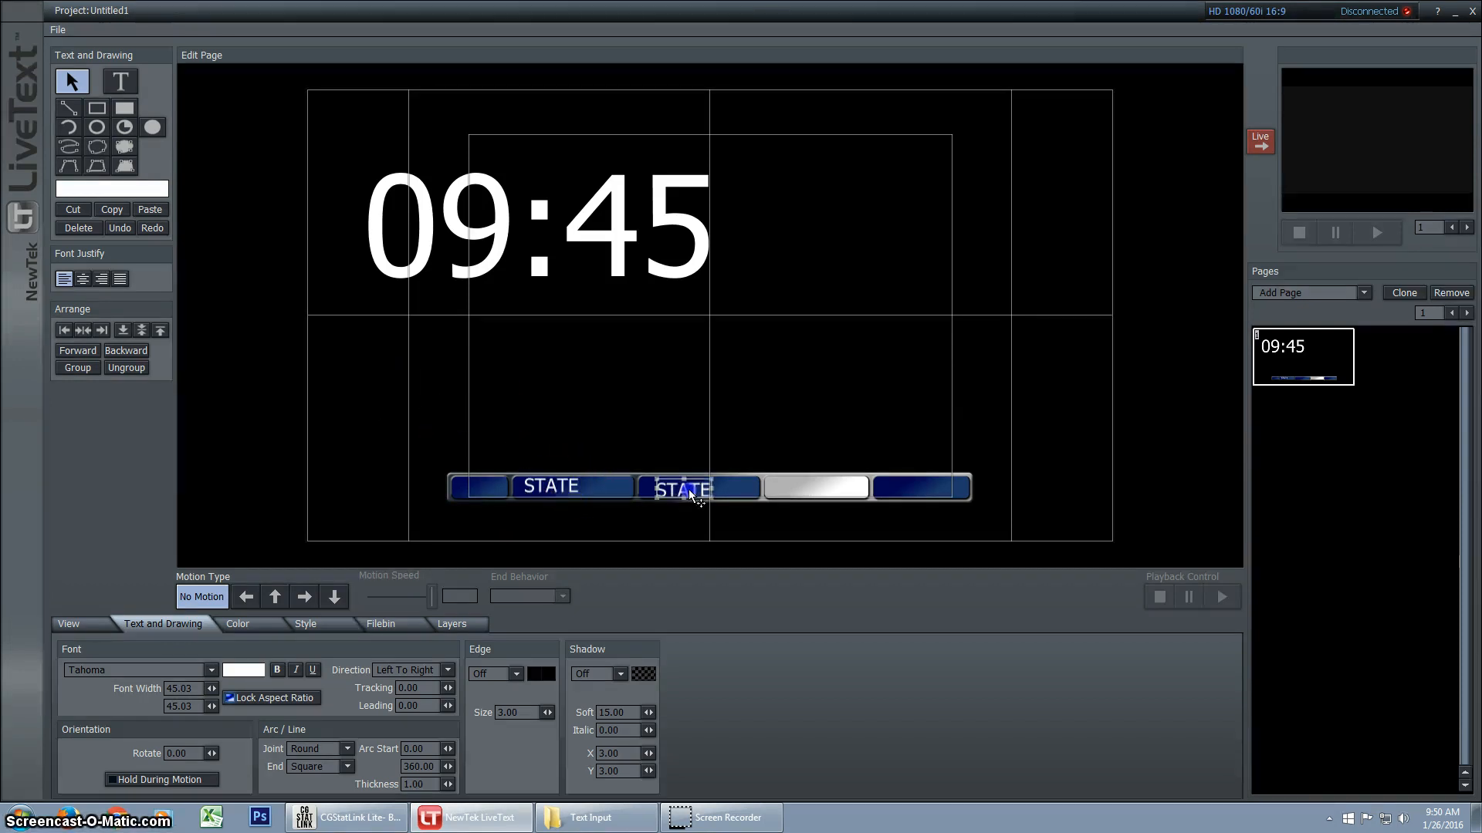
{"action": "right_click", "coordinate": [678, 486]}
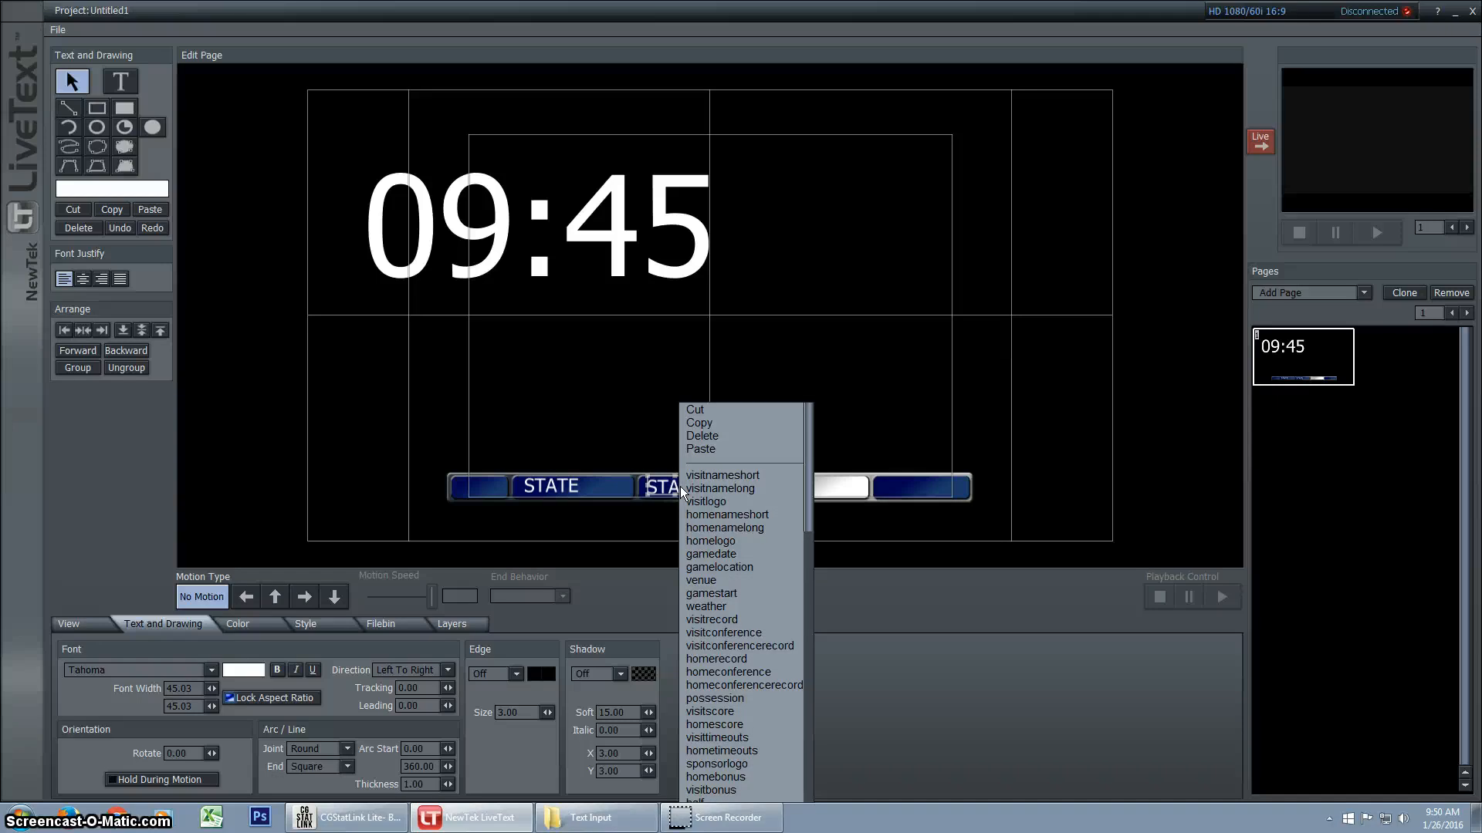
{"action": "left_click", "coordinate": [754, 518]}
Scale the clock text down to a font size of 49.36 and fit it into the scorebug's white box
{"action": "left_click", "coordinate": [605, 231]}
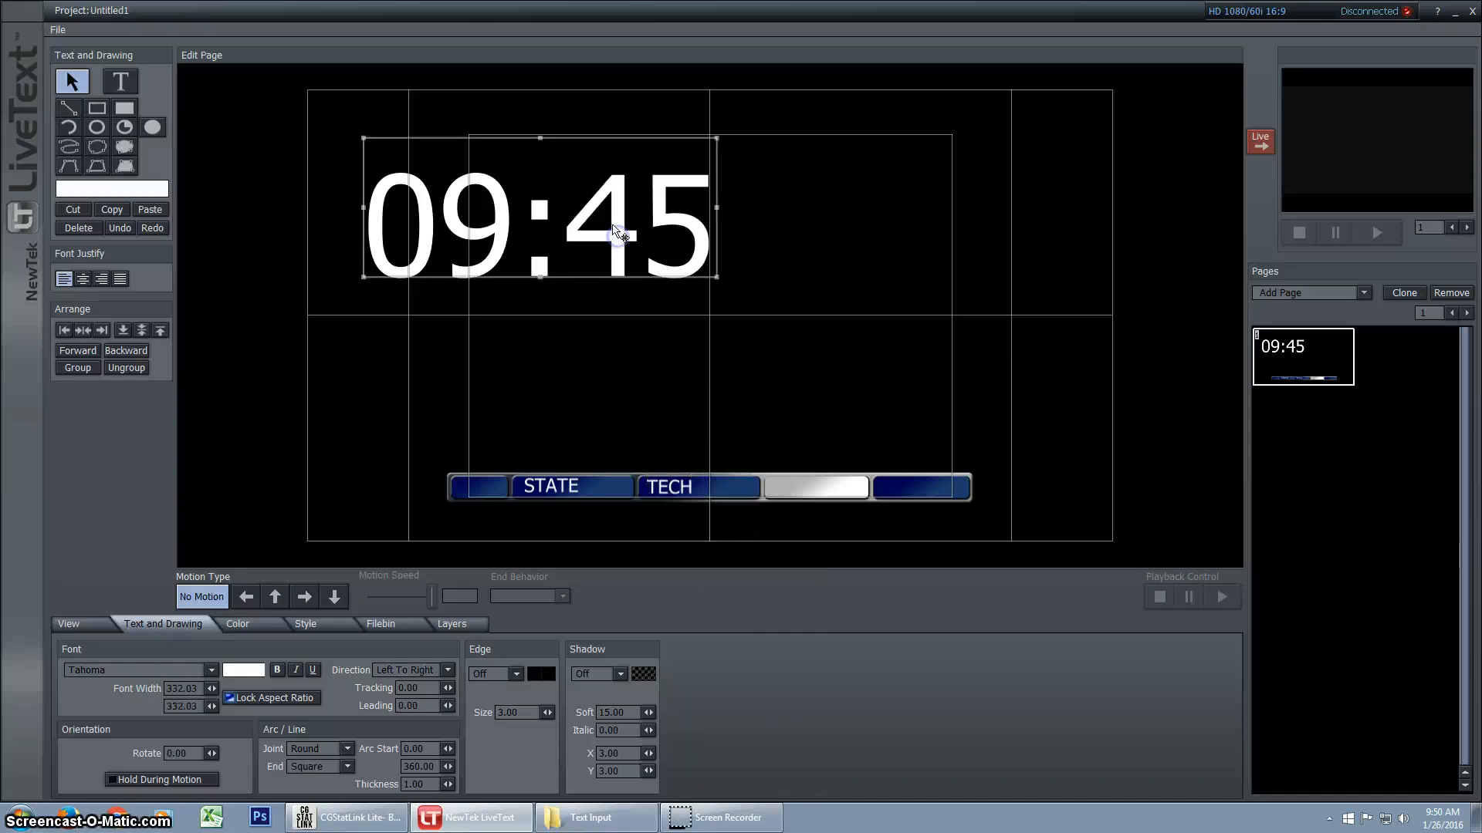
{"action": "left_click_drag", "start_coordinate": [609, 236], "coordinate": [1008, 463]}
{"action": "left_click_drag", "start_coordinate": [1109, 362], "coordinate": [831, 495]}
Set the clock text's font colour to black and deselect it
{"action": "left_click", "coordinate": [243, 671]}
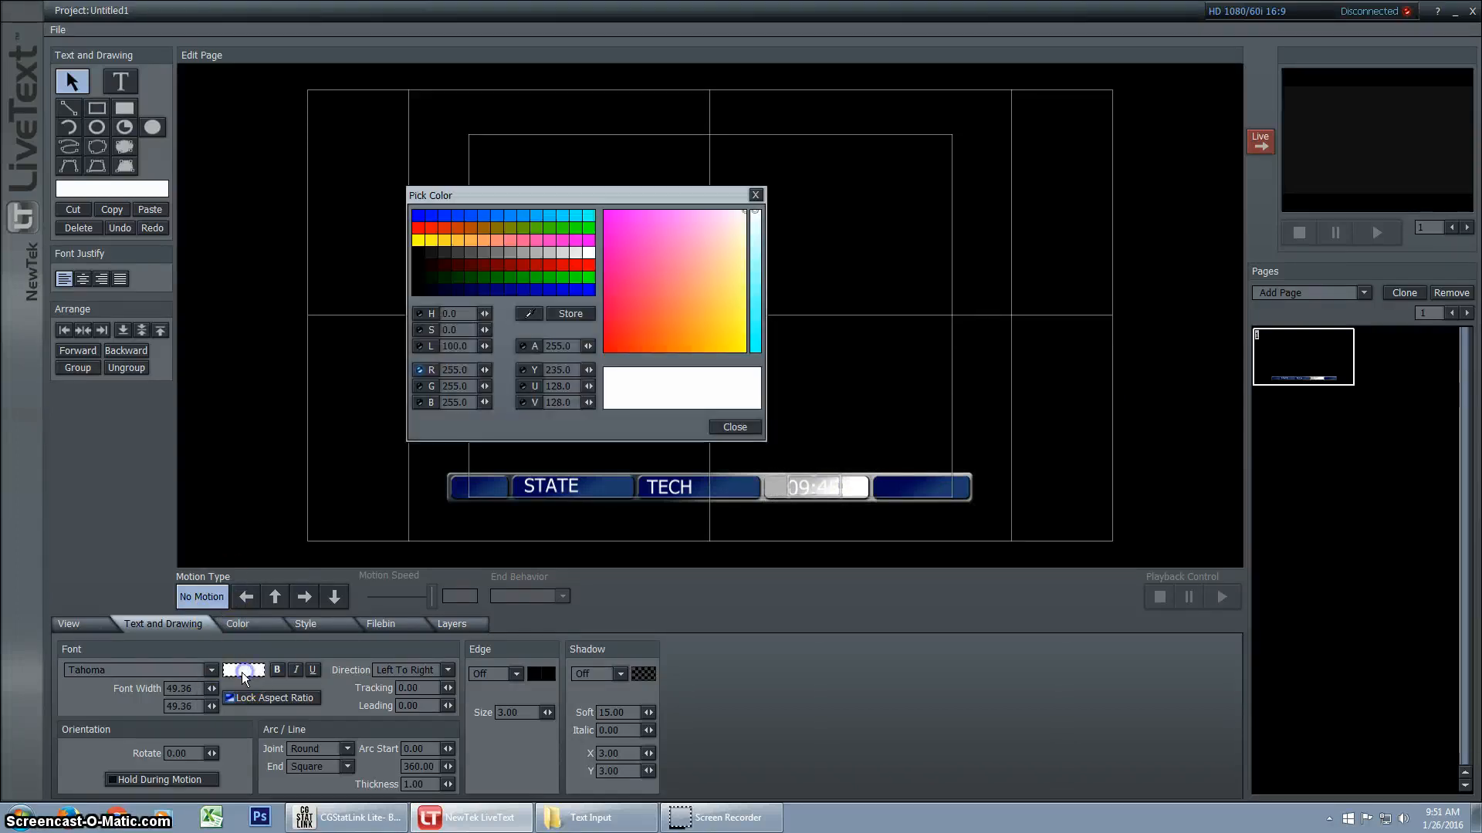
{"action": "left_click", "coordinate": [415, 291]}
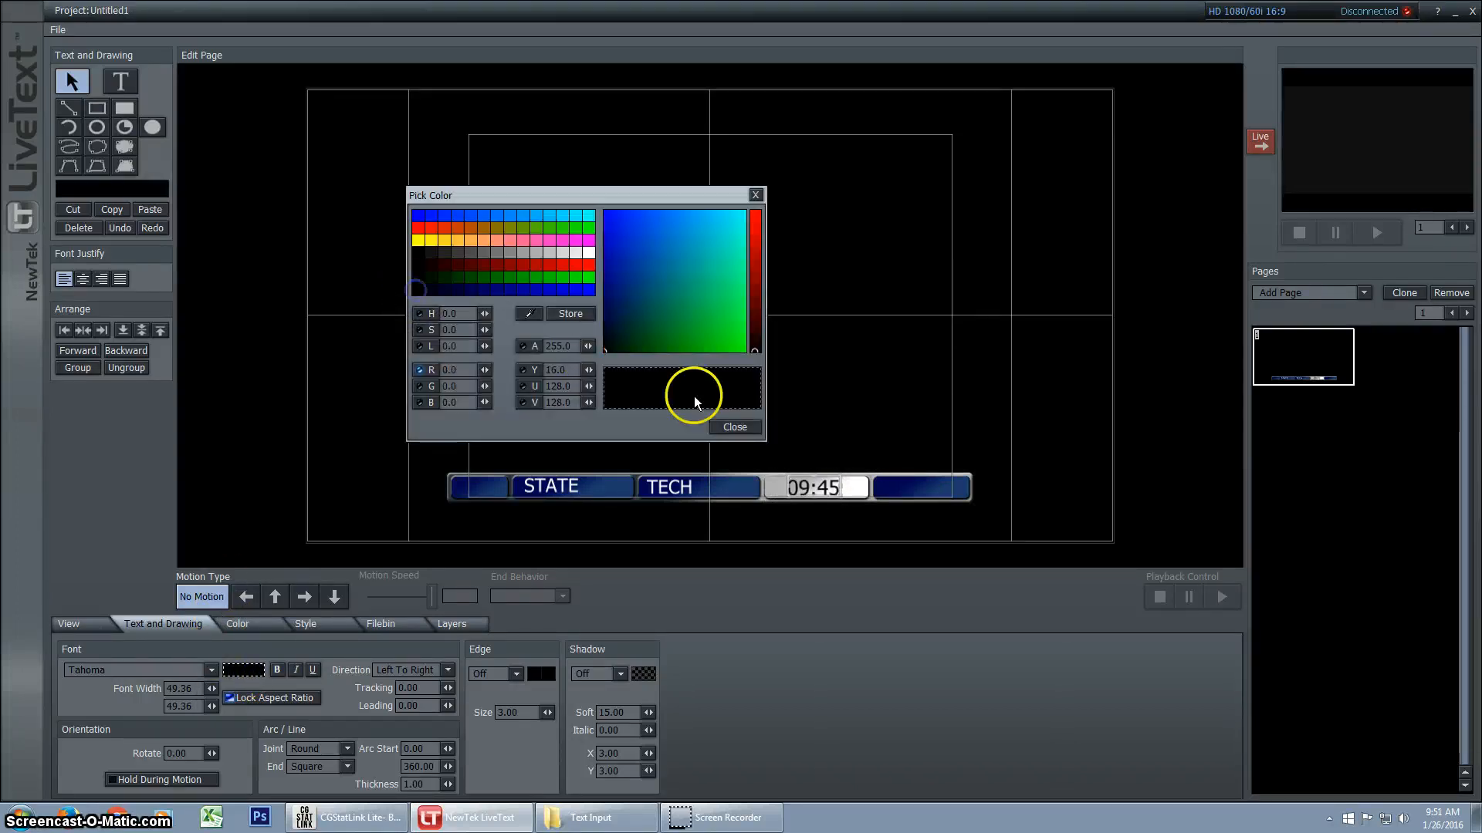
{"action": "left_click", "coordinate": [735, 427]}
{"action": "left_click", "coordinate": [274, 390]}
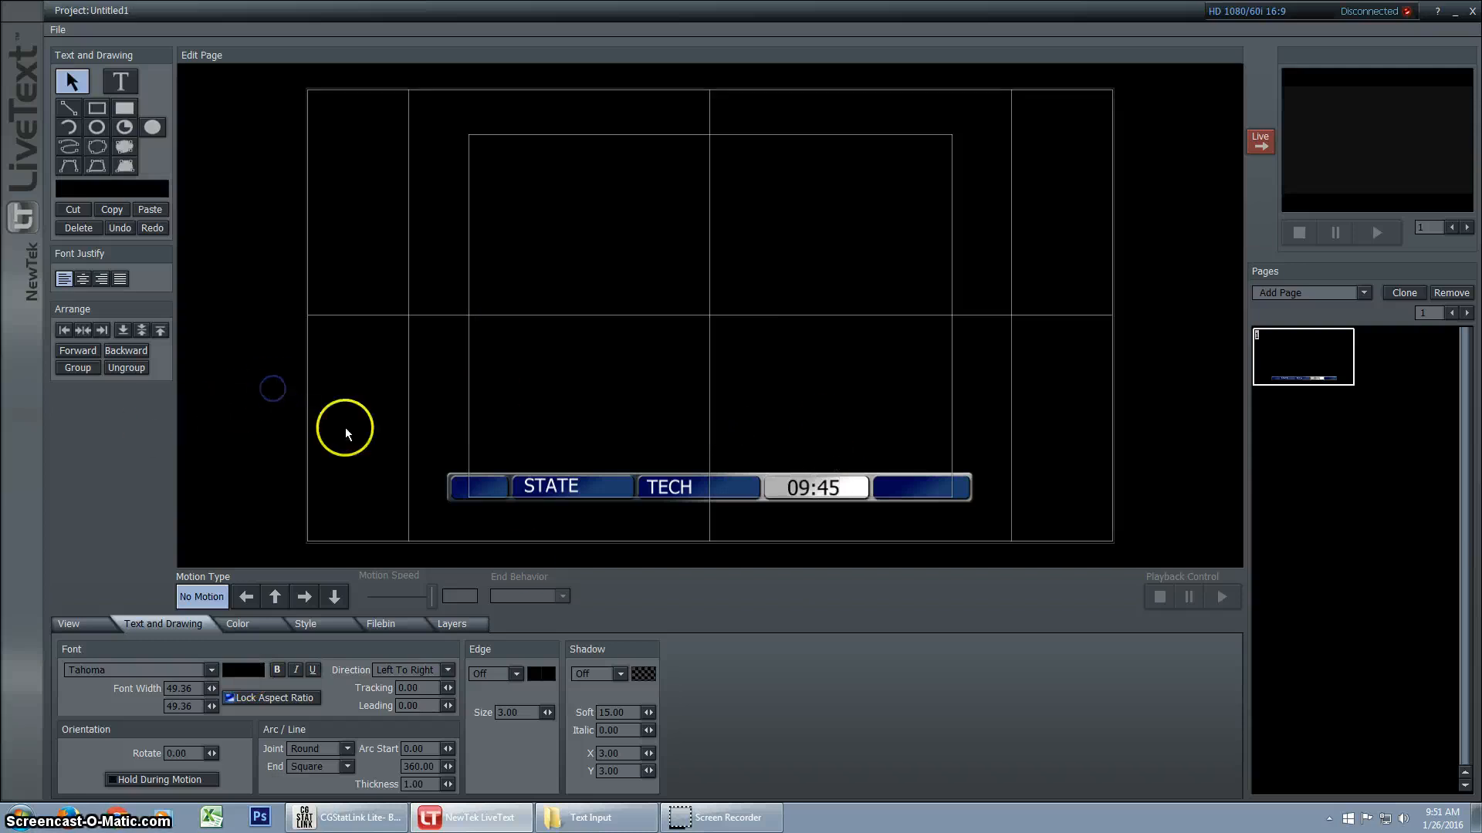
Switch to CGStatLink Lite, stop the running game clock, and return to LiveText
{"action": "left_click", "coordinate": [351, 818]}
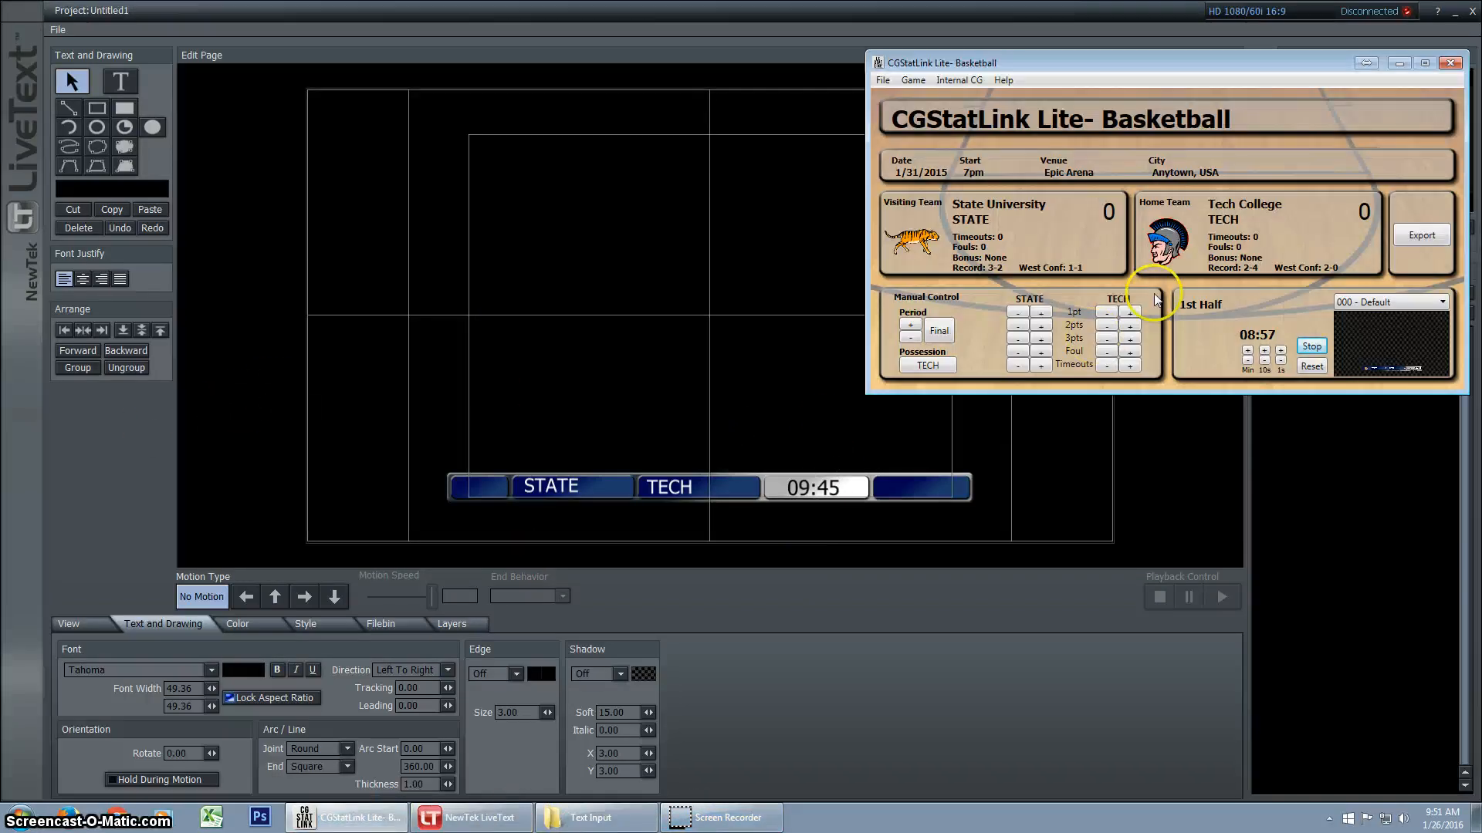
{"action": "left_click", "coordinate": [1314, 348]}
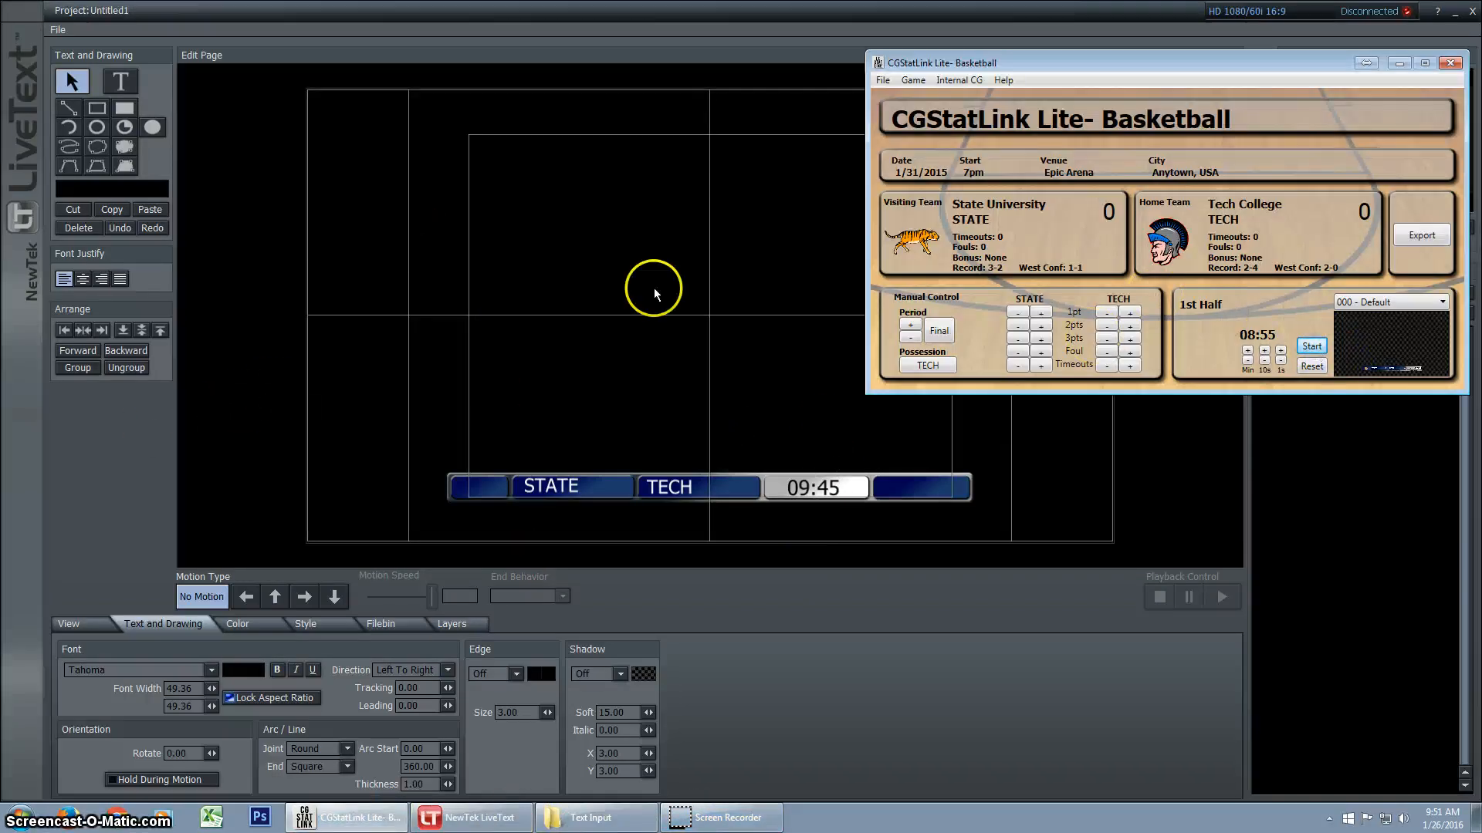
{"action": "left_click", "coordinate": [336, 13]}
Relink the time text in the scorebug's white box to the clock variable and return to the selection tool
{"action": "left_click", "coordinate": [817, 487]}
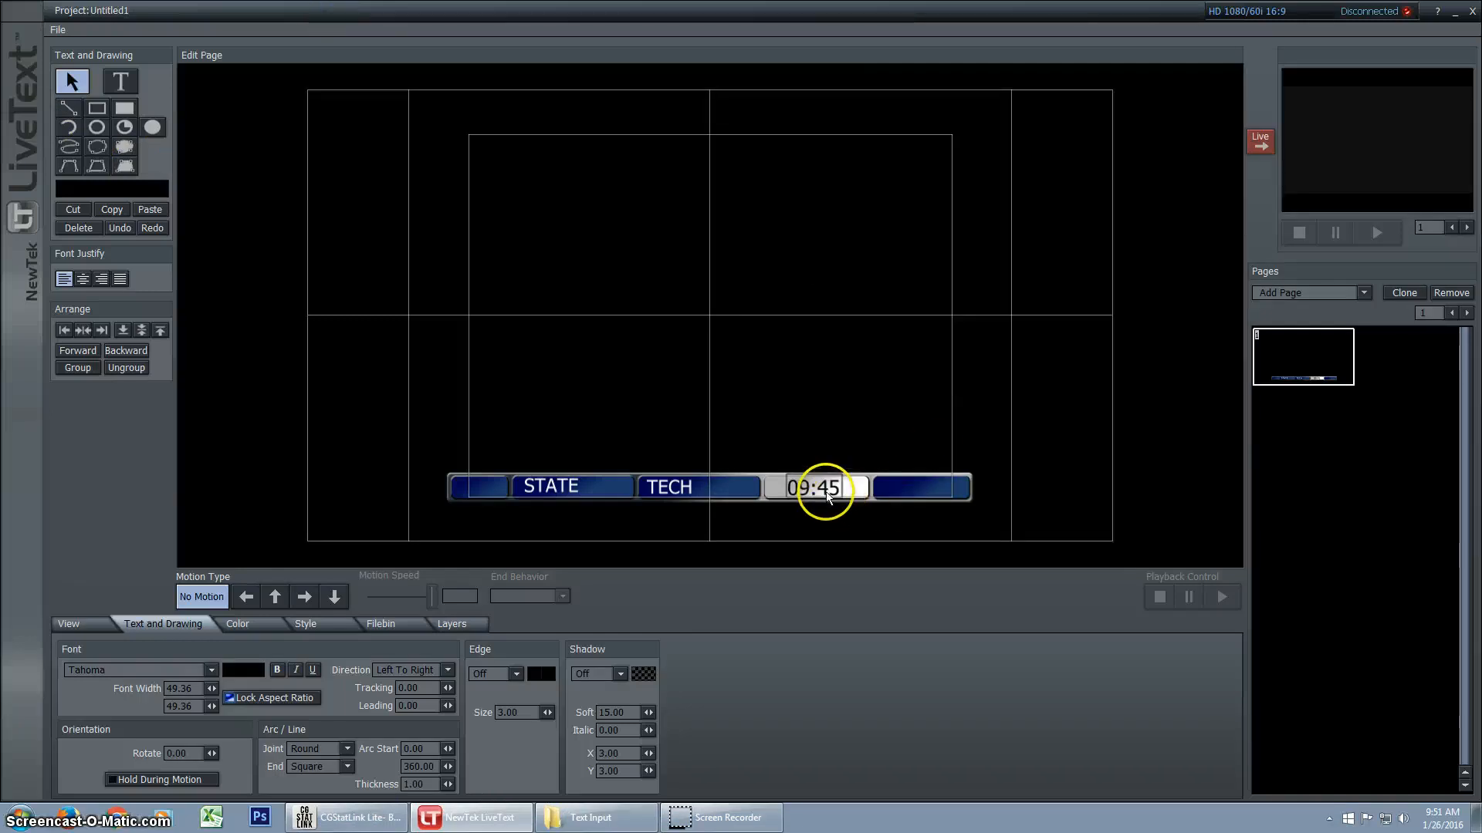
{"action": "left_click", "coordinate": [825, 497]}
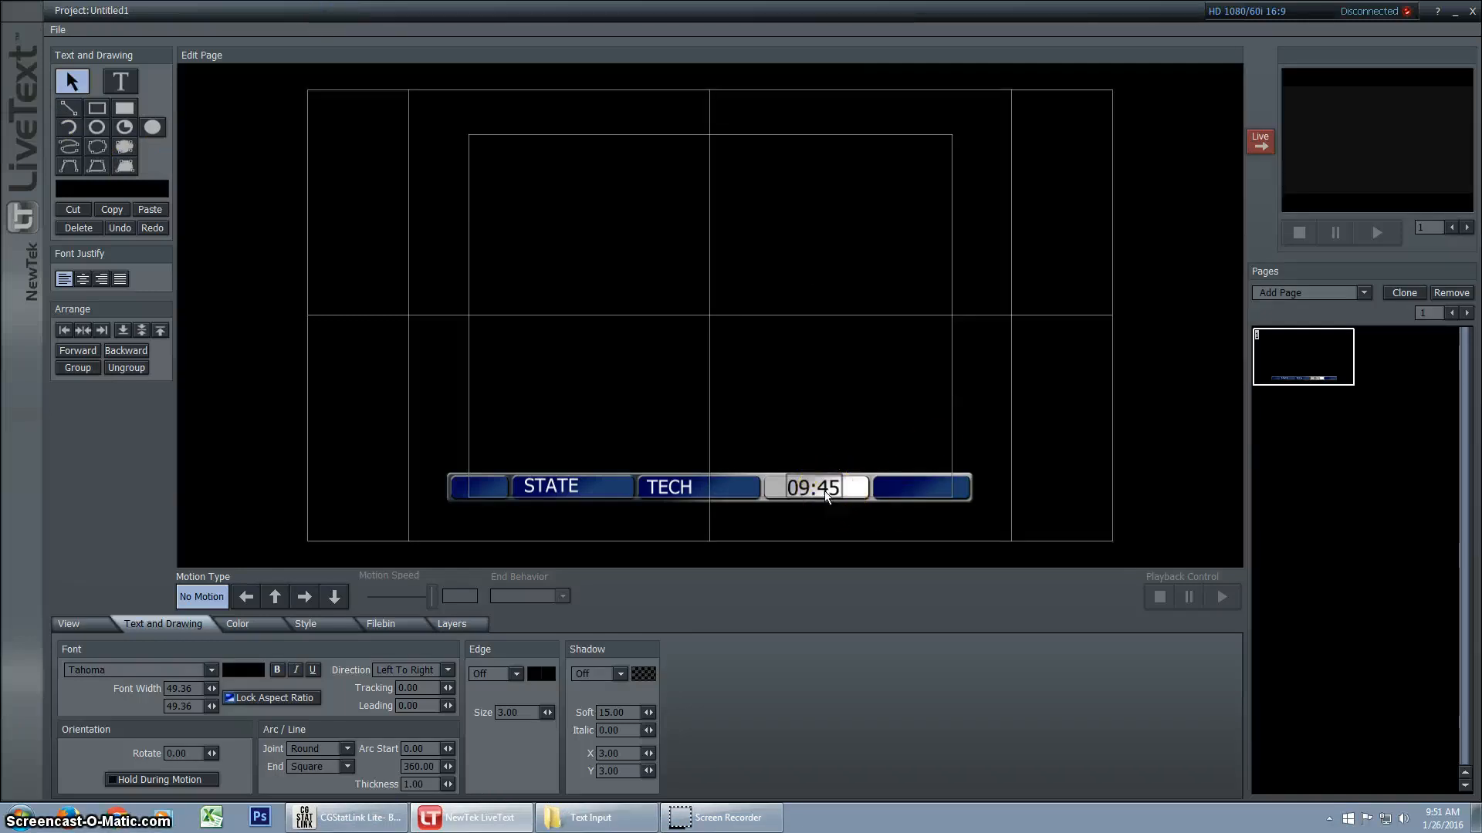
{"action": "left_click", "coordinate": [72, 82]}
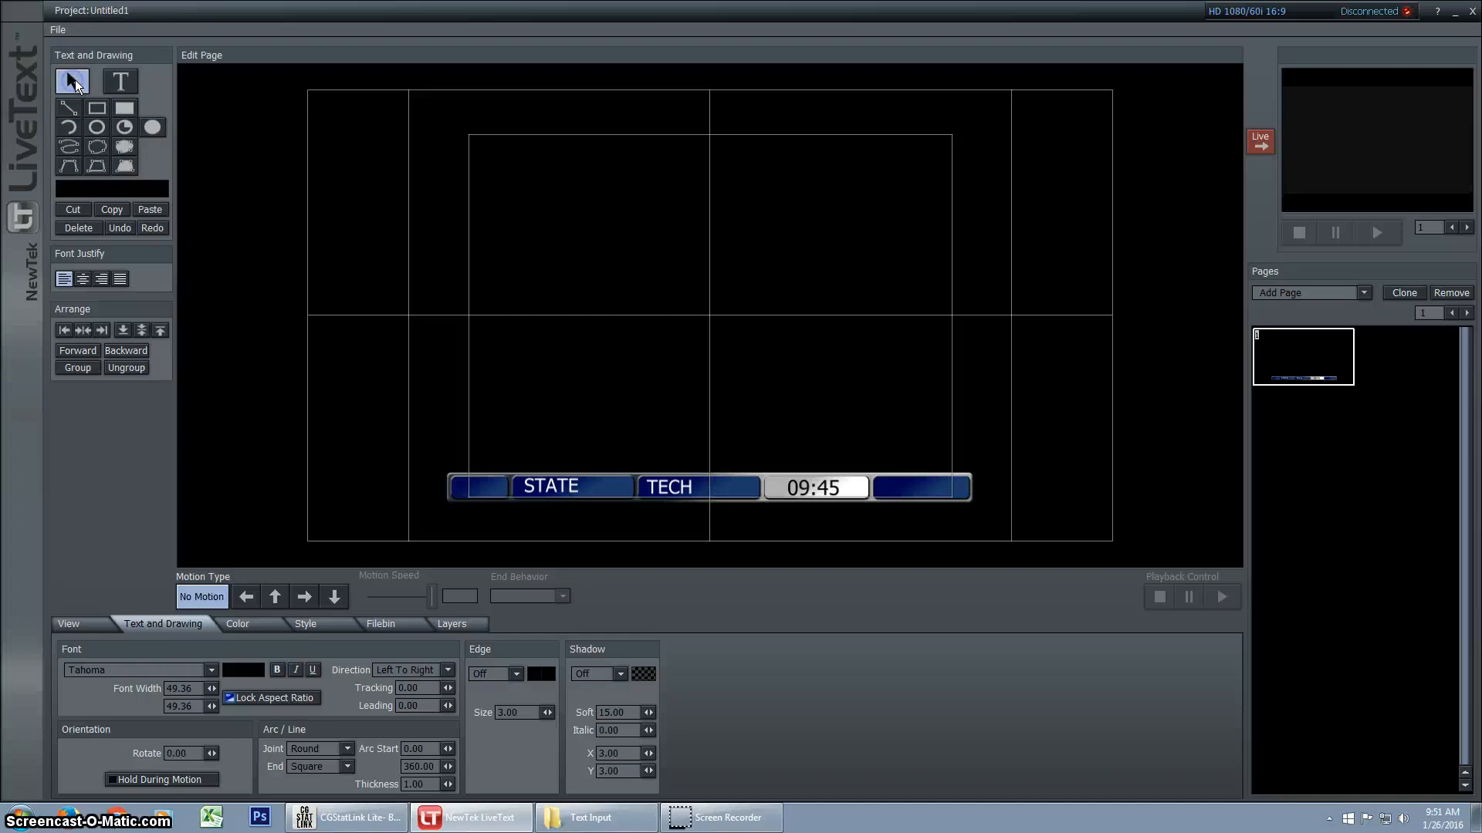
{"action": "left_click", "coordinate": [321, 402]}
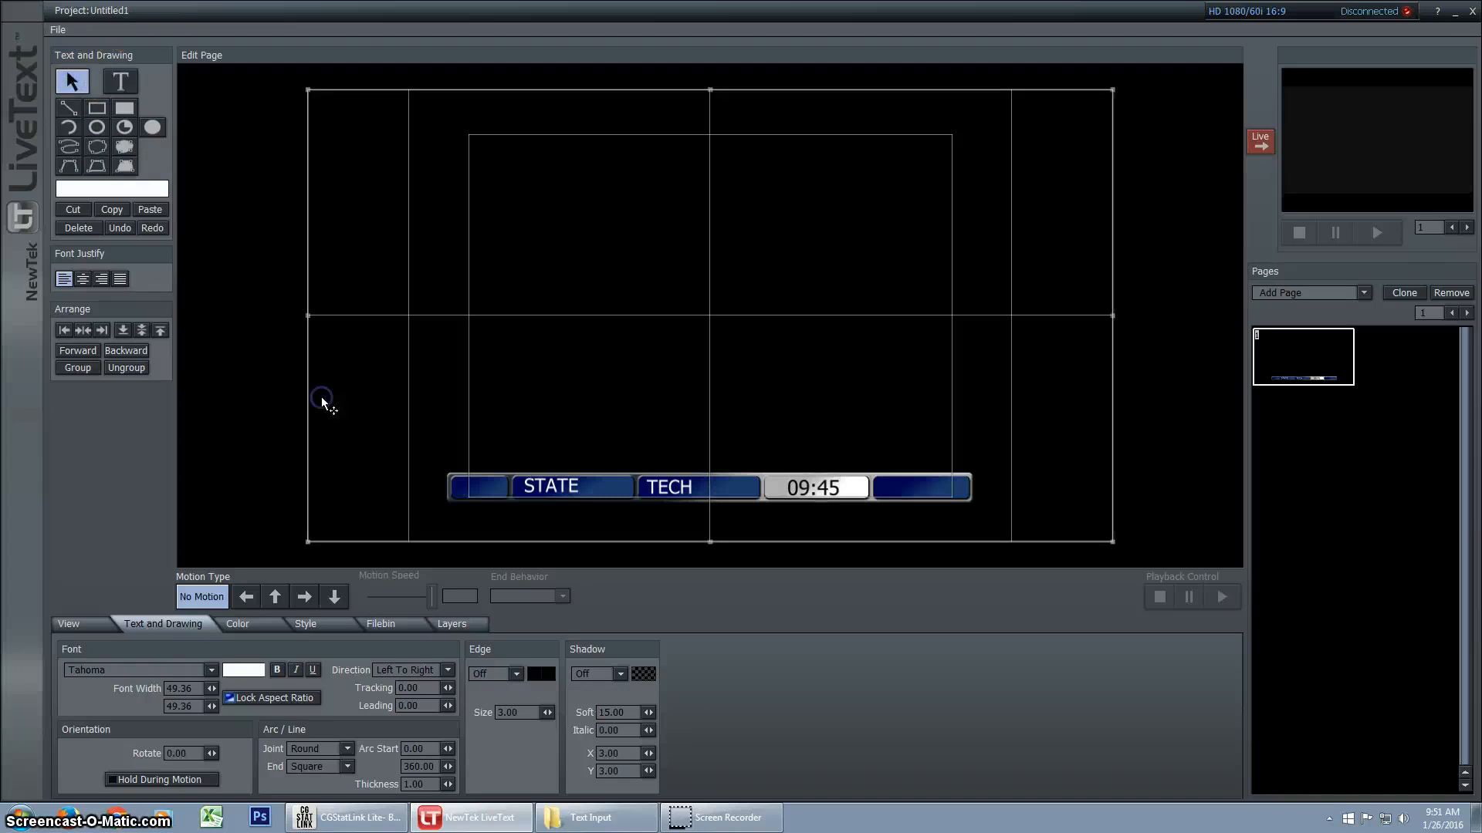
{"action": "left_click", "coordinate": [821, 494]}
{"action": "right_click", "coordinate": [820, 494]}
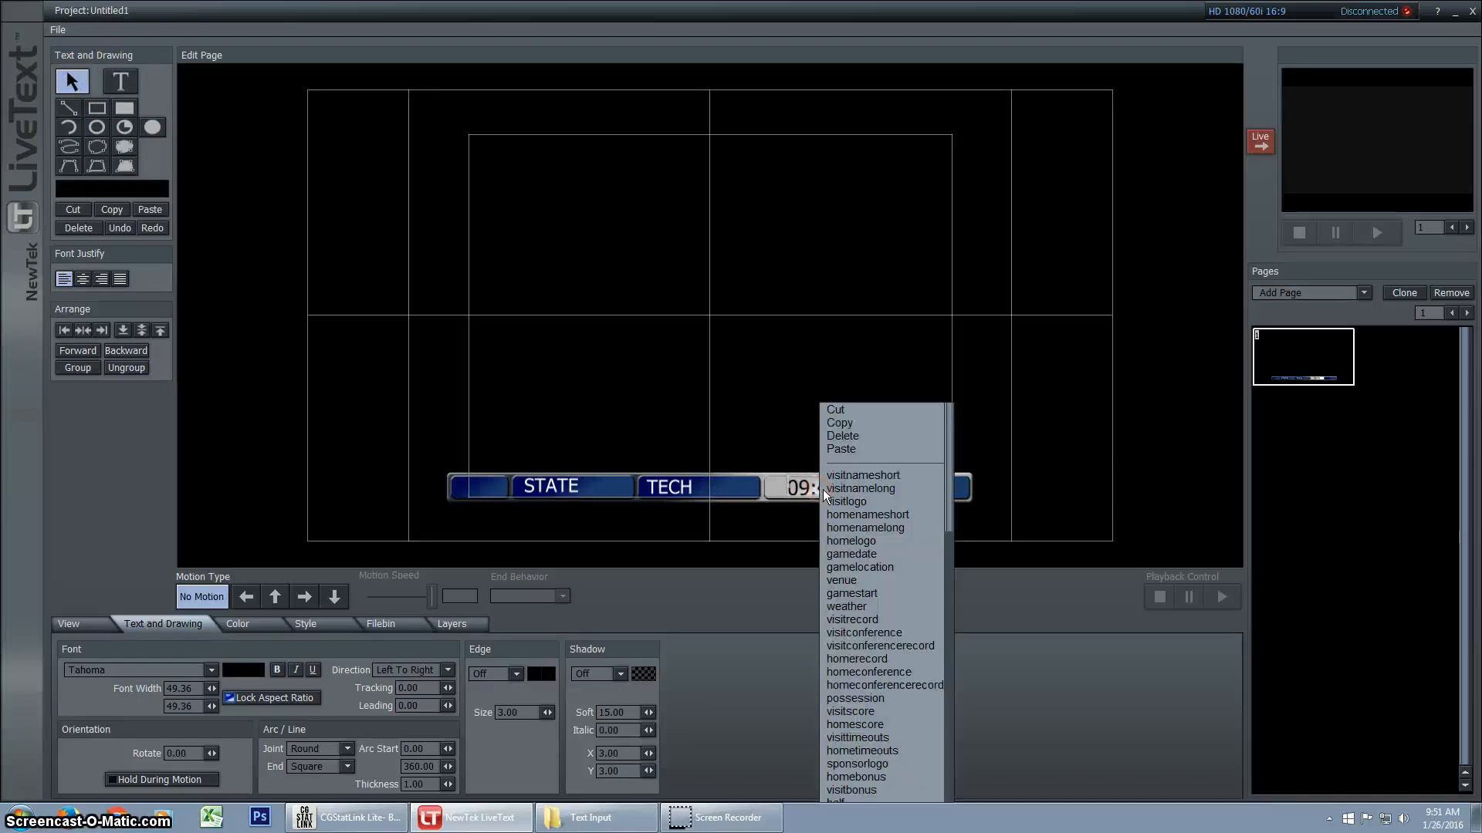
{"action": "scroll", "coordinate": [884, 724], "scroll_direction": "down", "scroll_amount": 1}
{"action": "scroll", "coordinate": [880, 729], "scroll_direction": "down", "scroll_amount": 1}
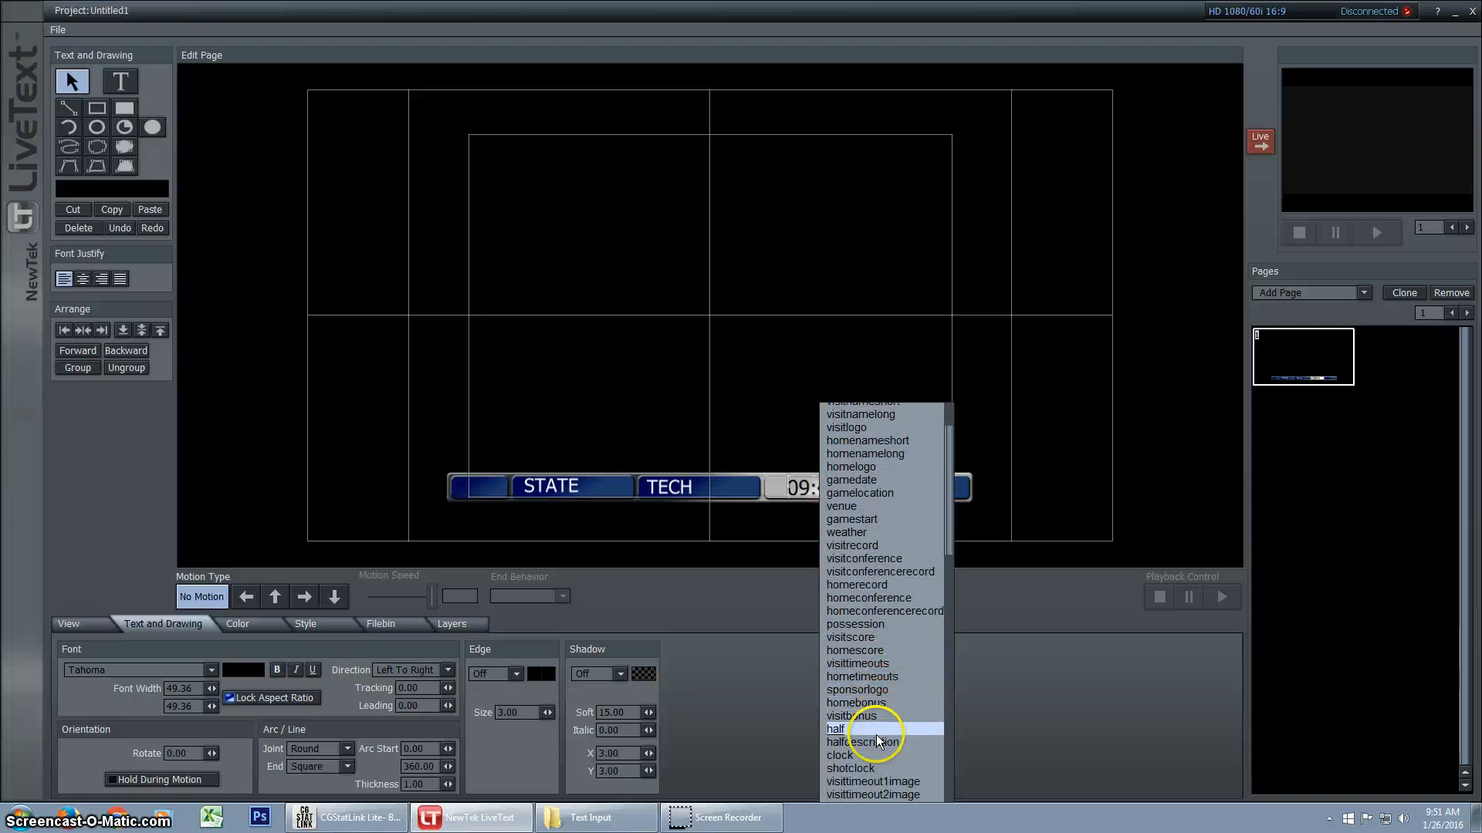
{"action": "left_click", "coordinate": [839, 756]}
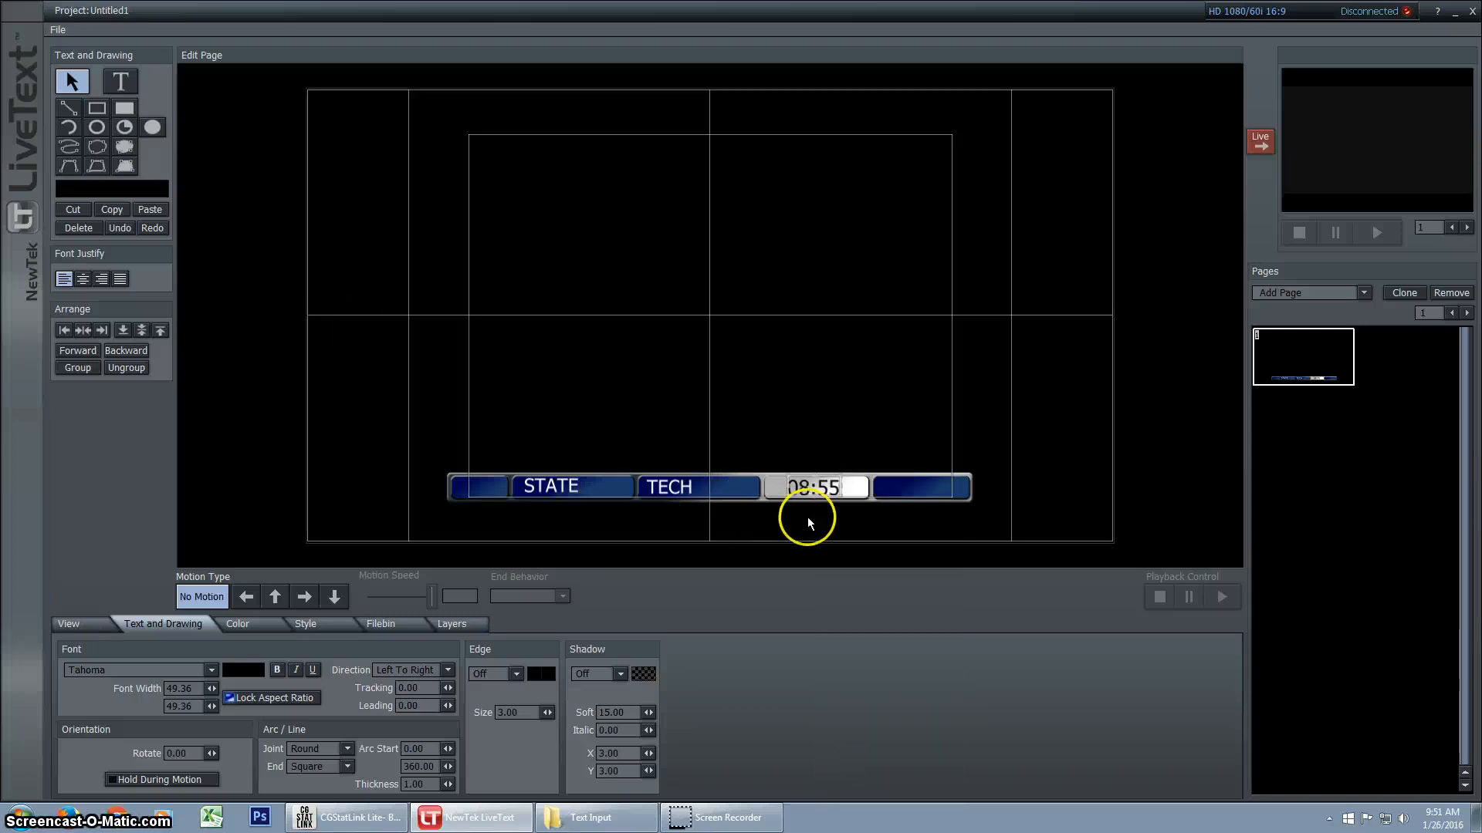
{"action": "left_click", "coordinate": [109, 81]}
{"action": "left_click", "coordinate": [79, 81]}
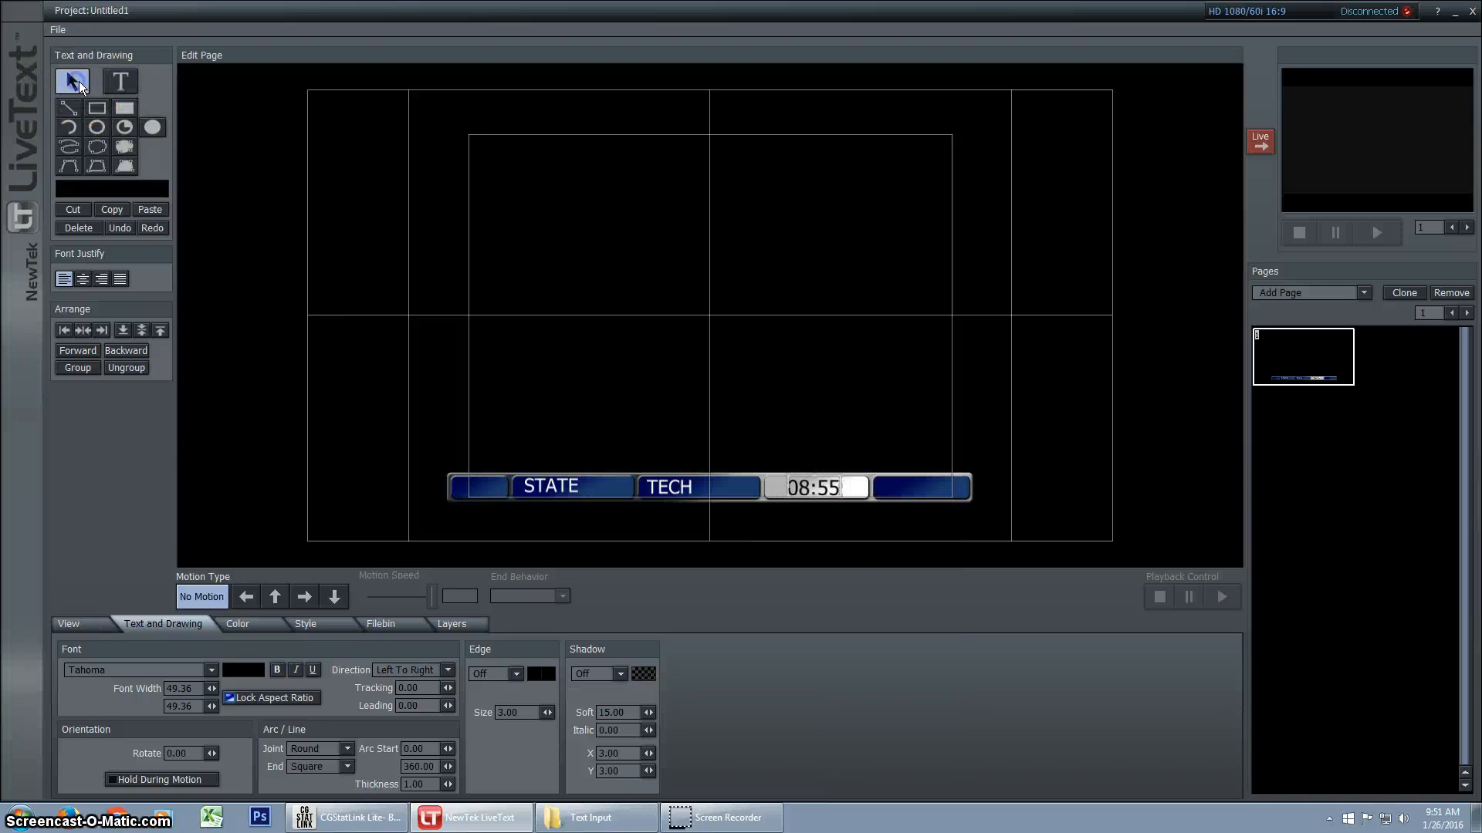
Switch to CGStatLink Lite, start the game clock, and return to LiveText with the selection tool active
{"action": "left_click", "coordinate": [359, 824]}
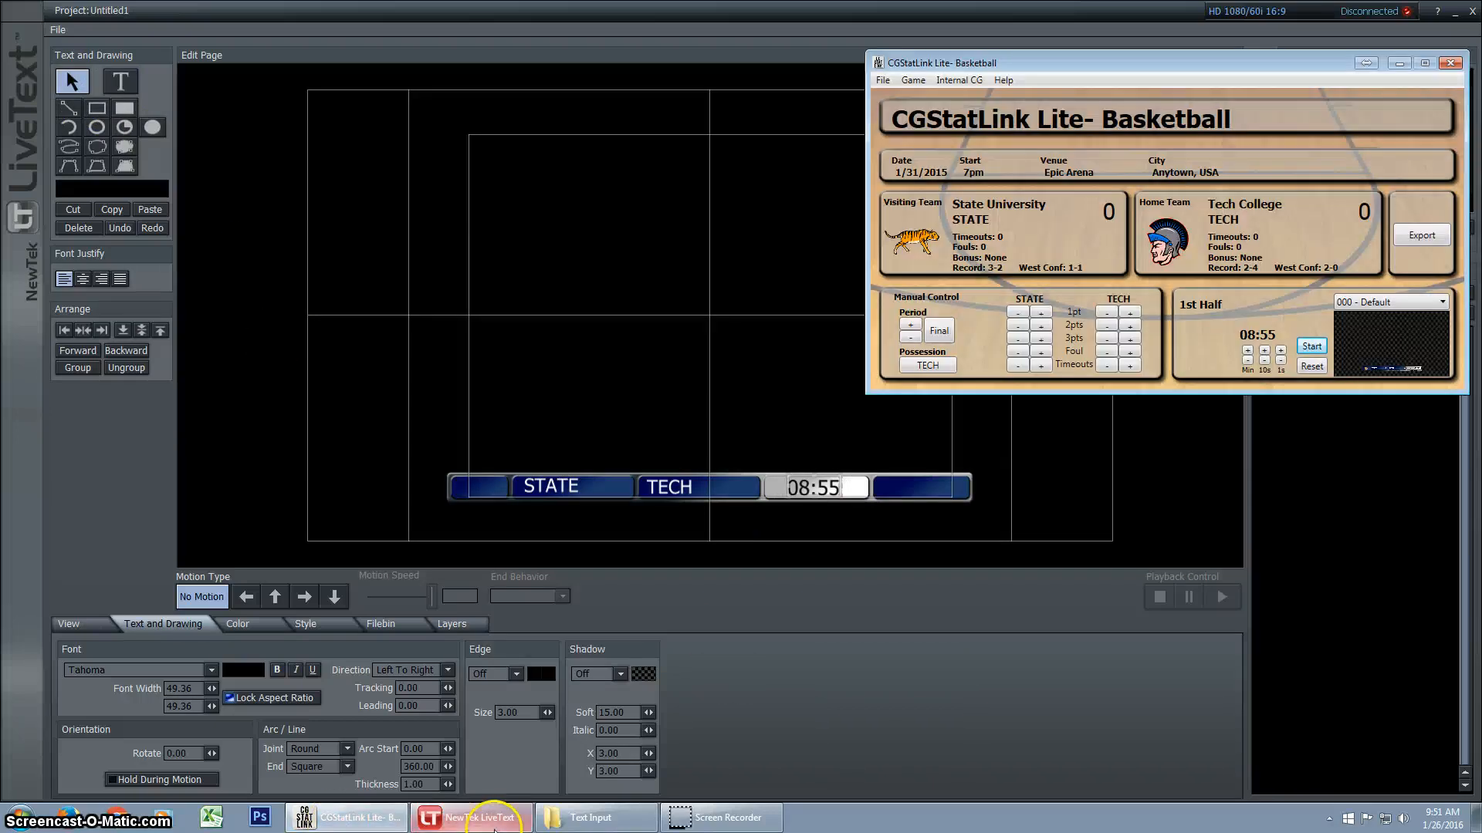
{"action": "left_click", "coordinate": [1321, 348]}
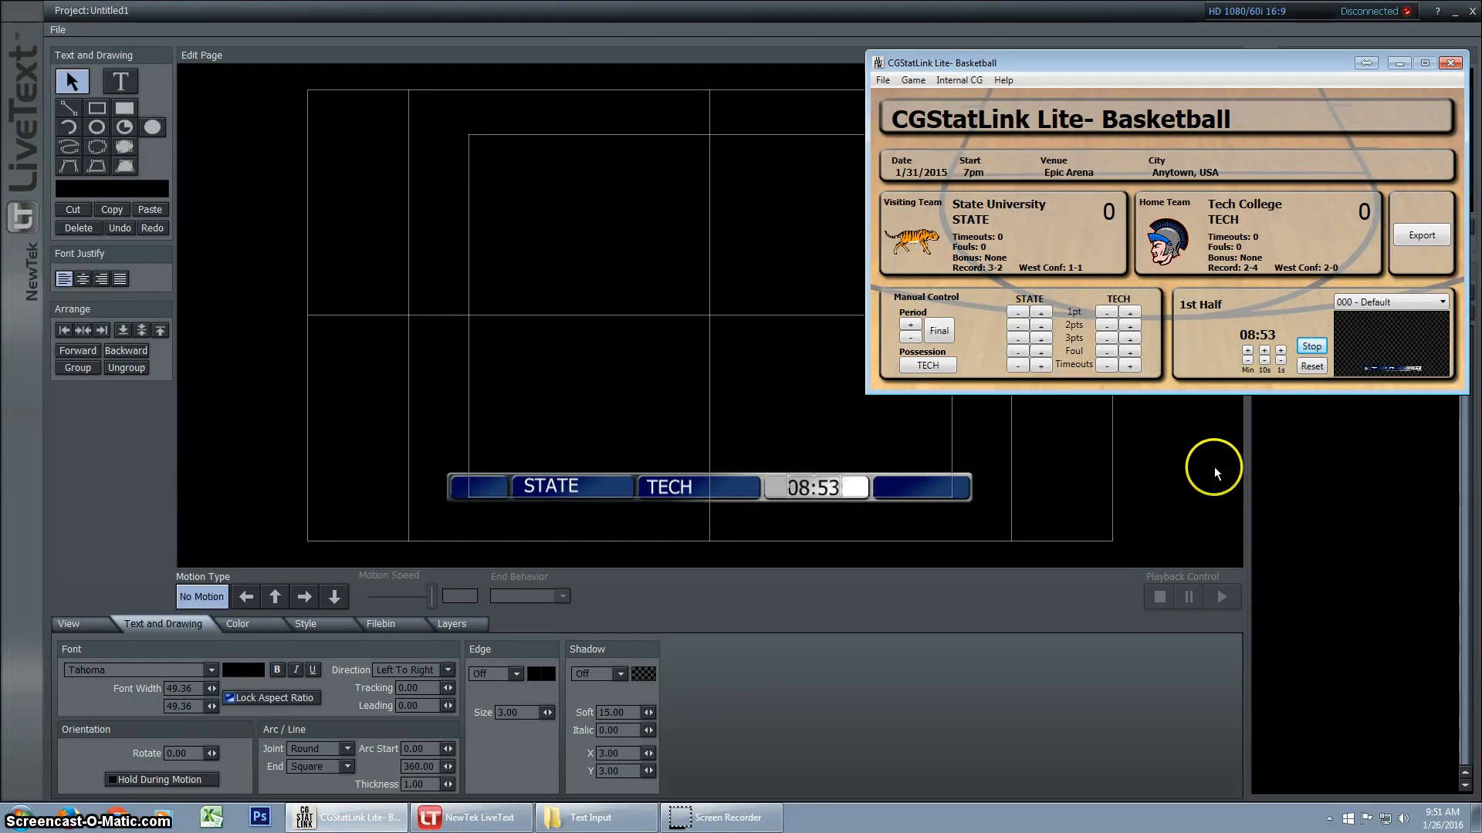
{"action": "left_click", "coordinate": [69, 77]}
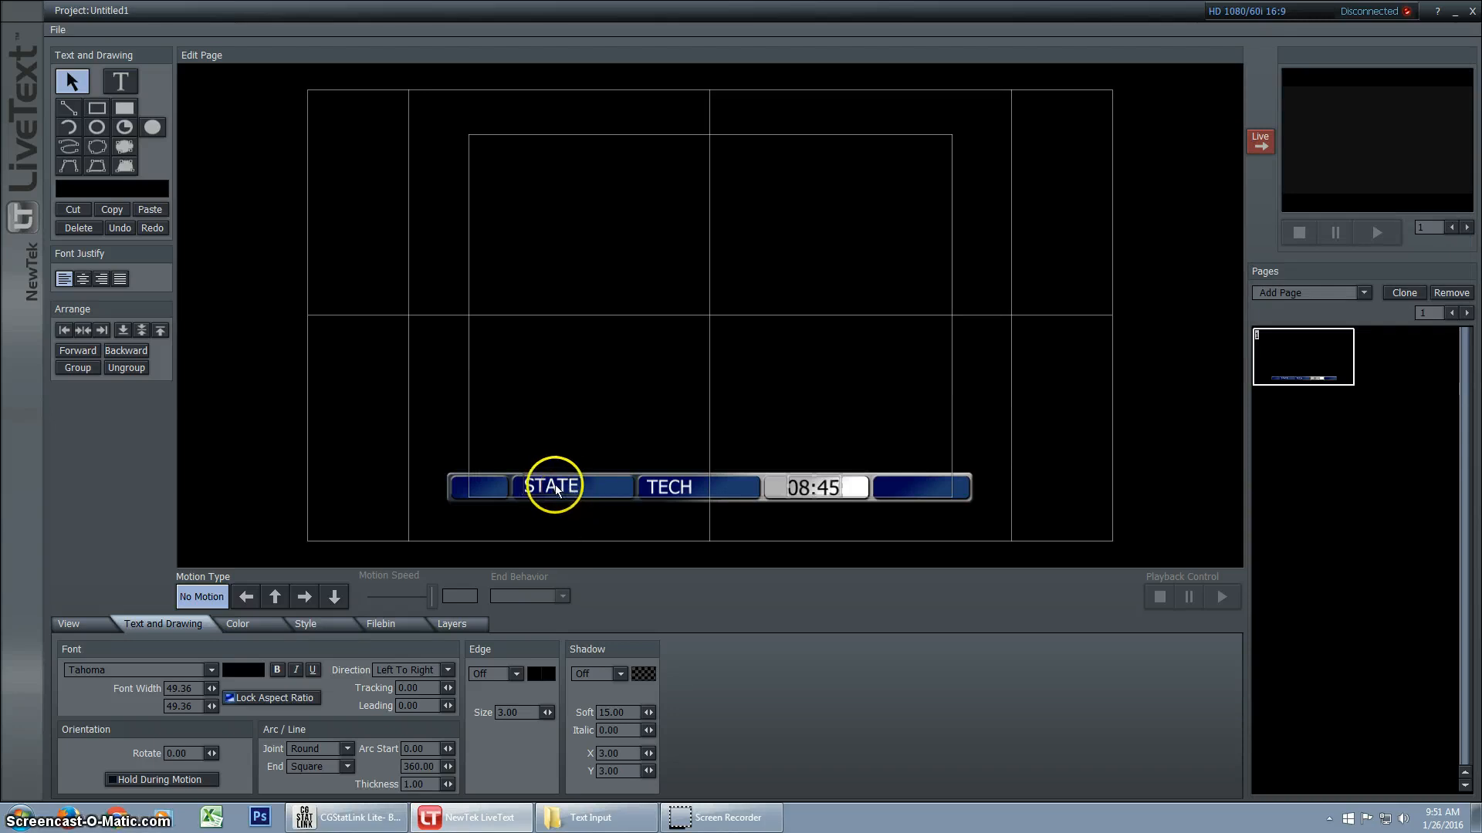
{"action": "left_click", "coordinate": [808, 492]}
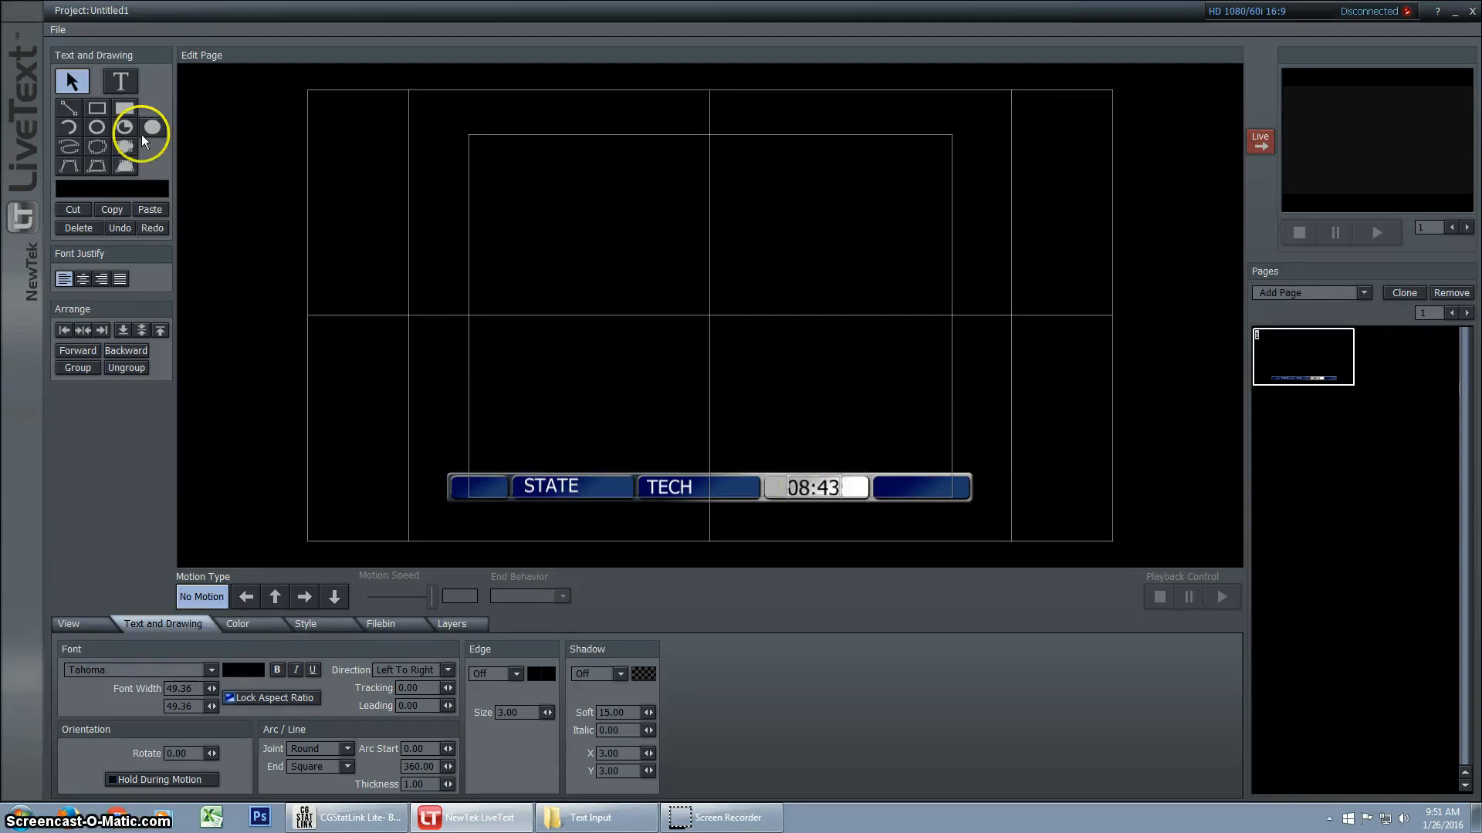
{"action": "left_click", "coordinate": [71, 82]}
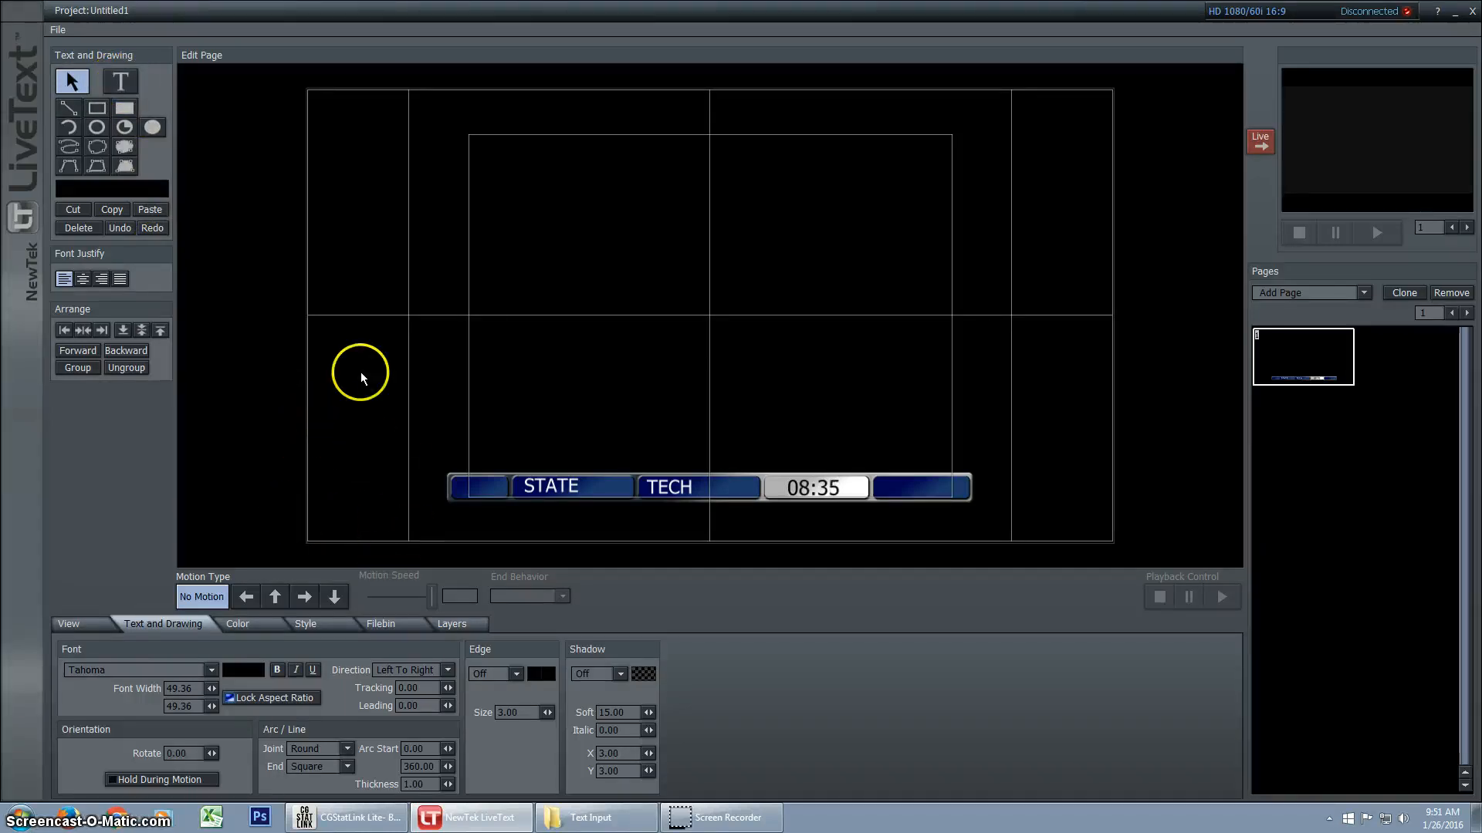
Look through the page's data-link variables for the timeout image entries and close the list without choosing one
{"action": "right_click", "coordinate": [401, 235]}
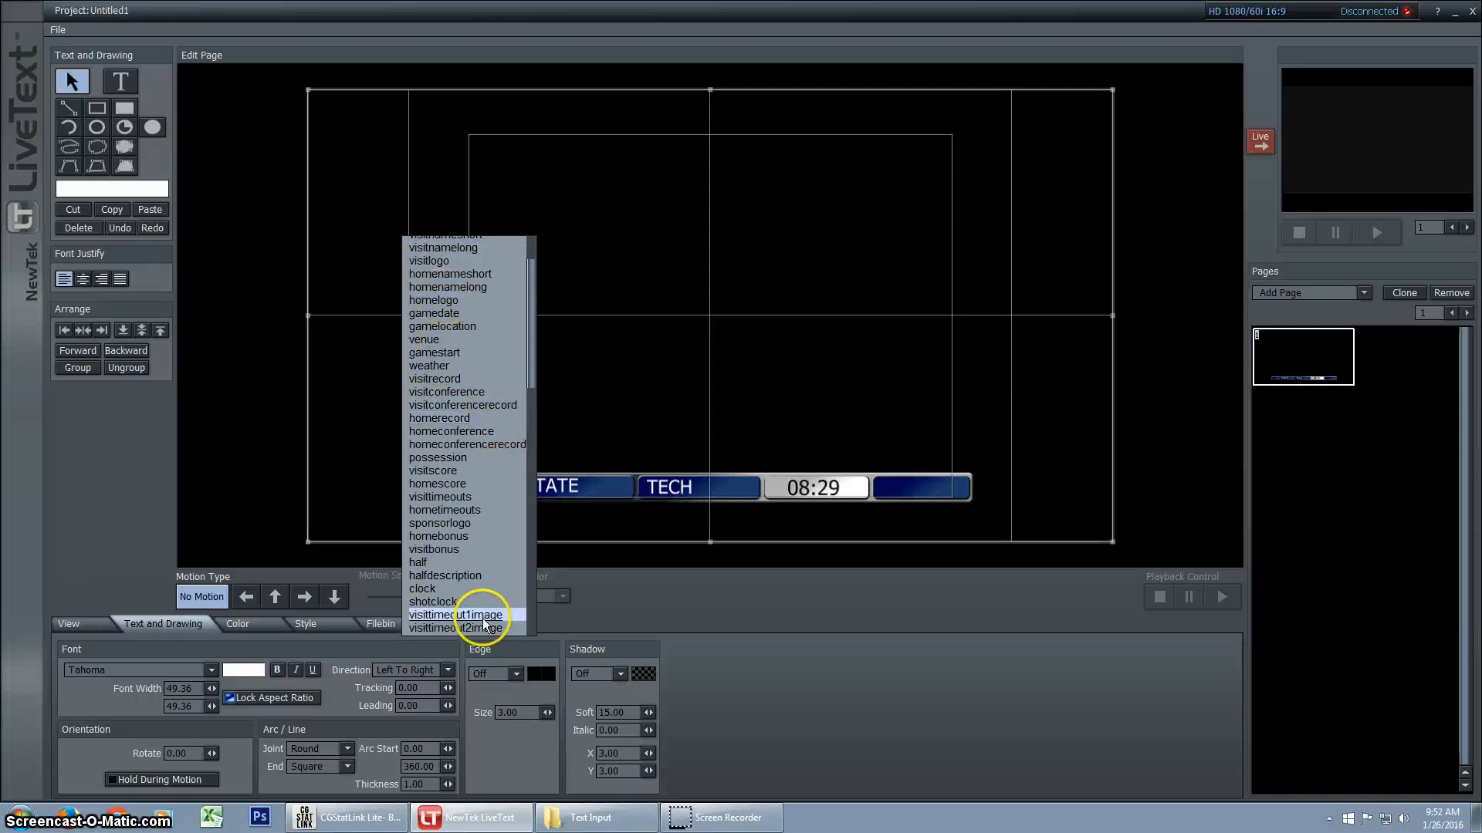
{"action": "left_click_drag", "start_coordinate": [529, 353], "coordinate": [538, 393]}
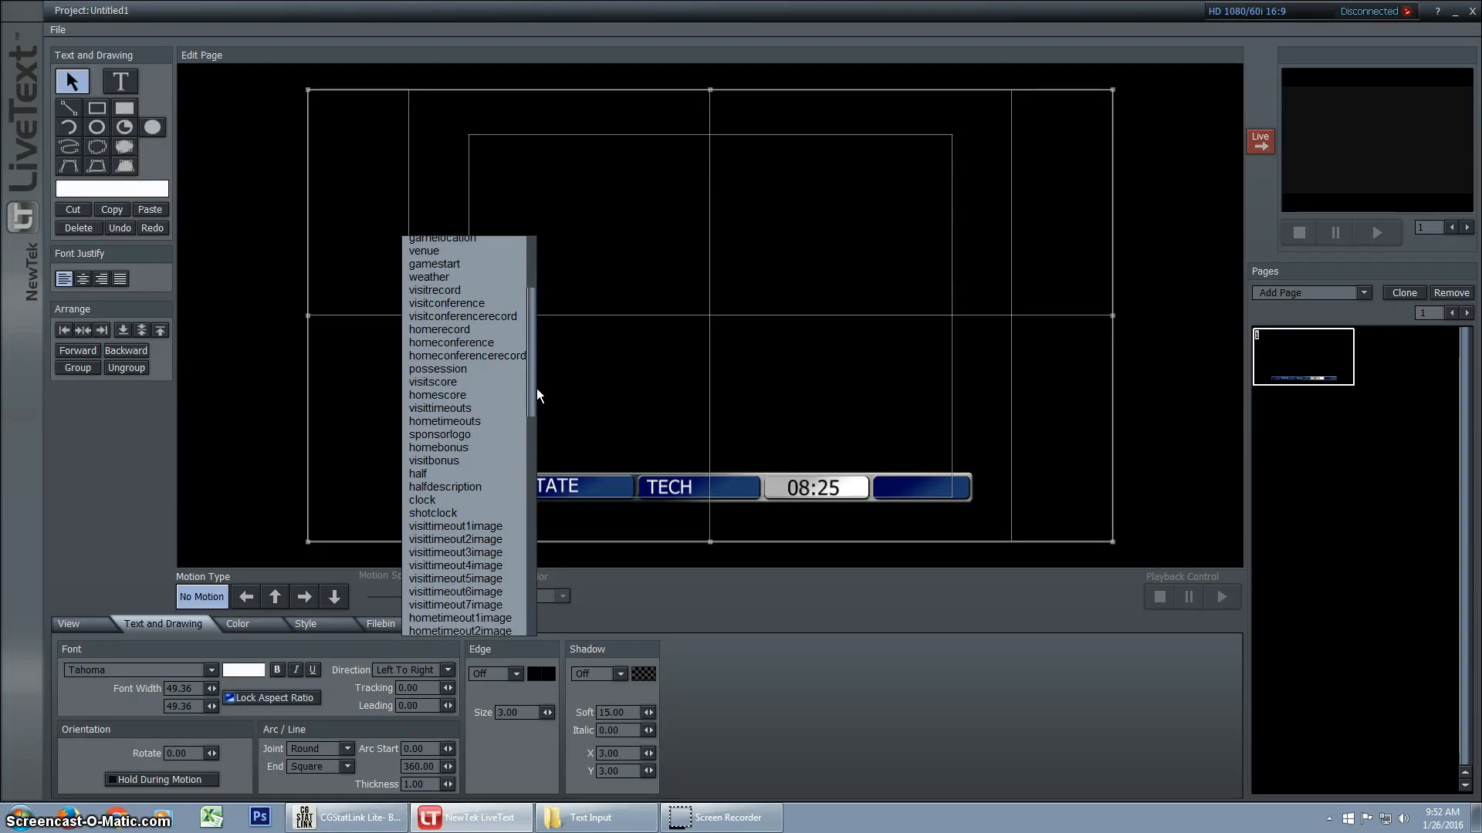
{"action": "left_click", "coordinate": [264, 366]}
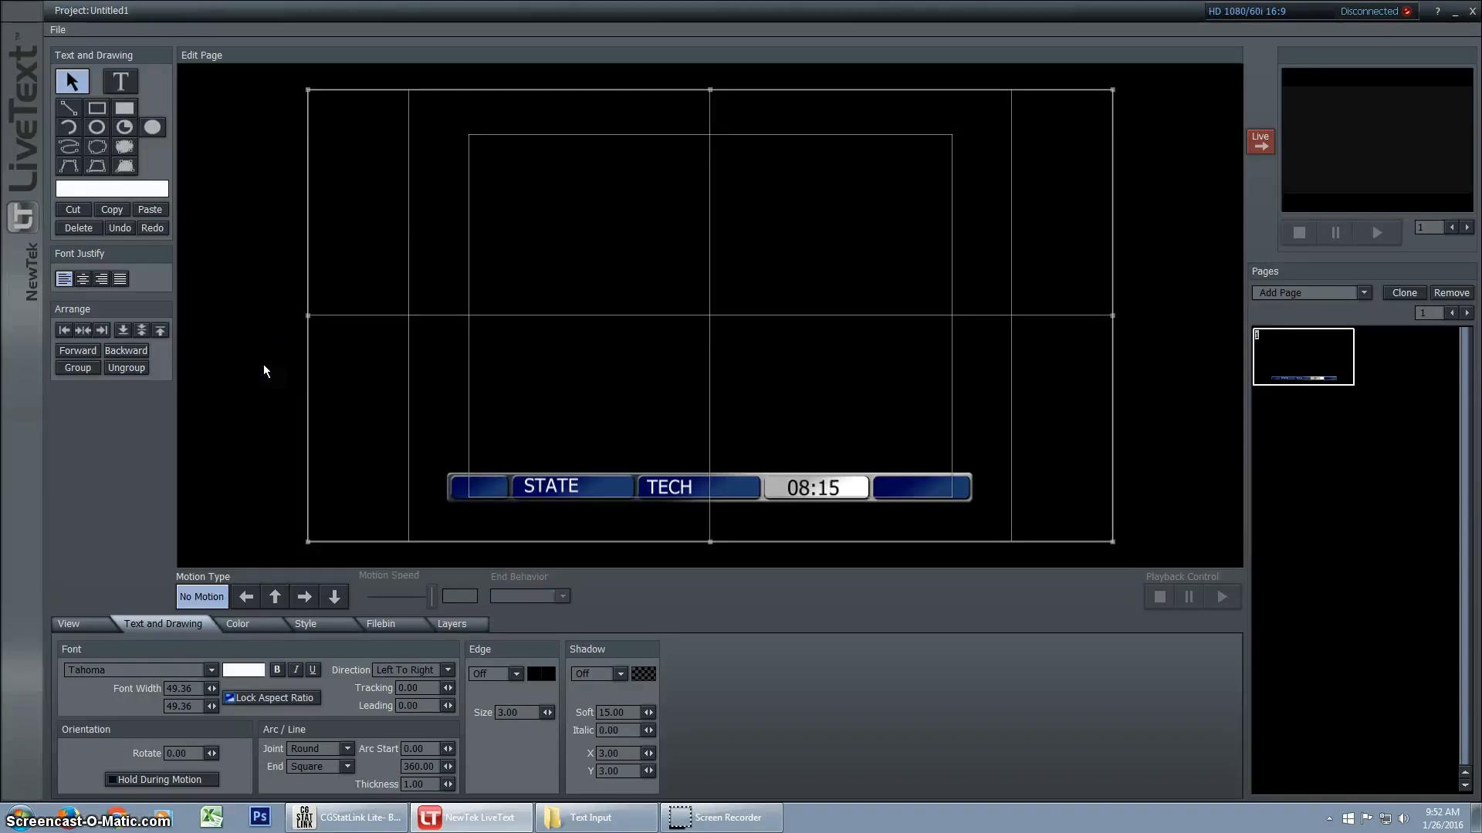
{"action": "left_click", "coordinate": [262, 373]}
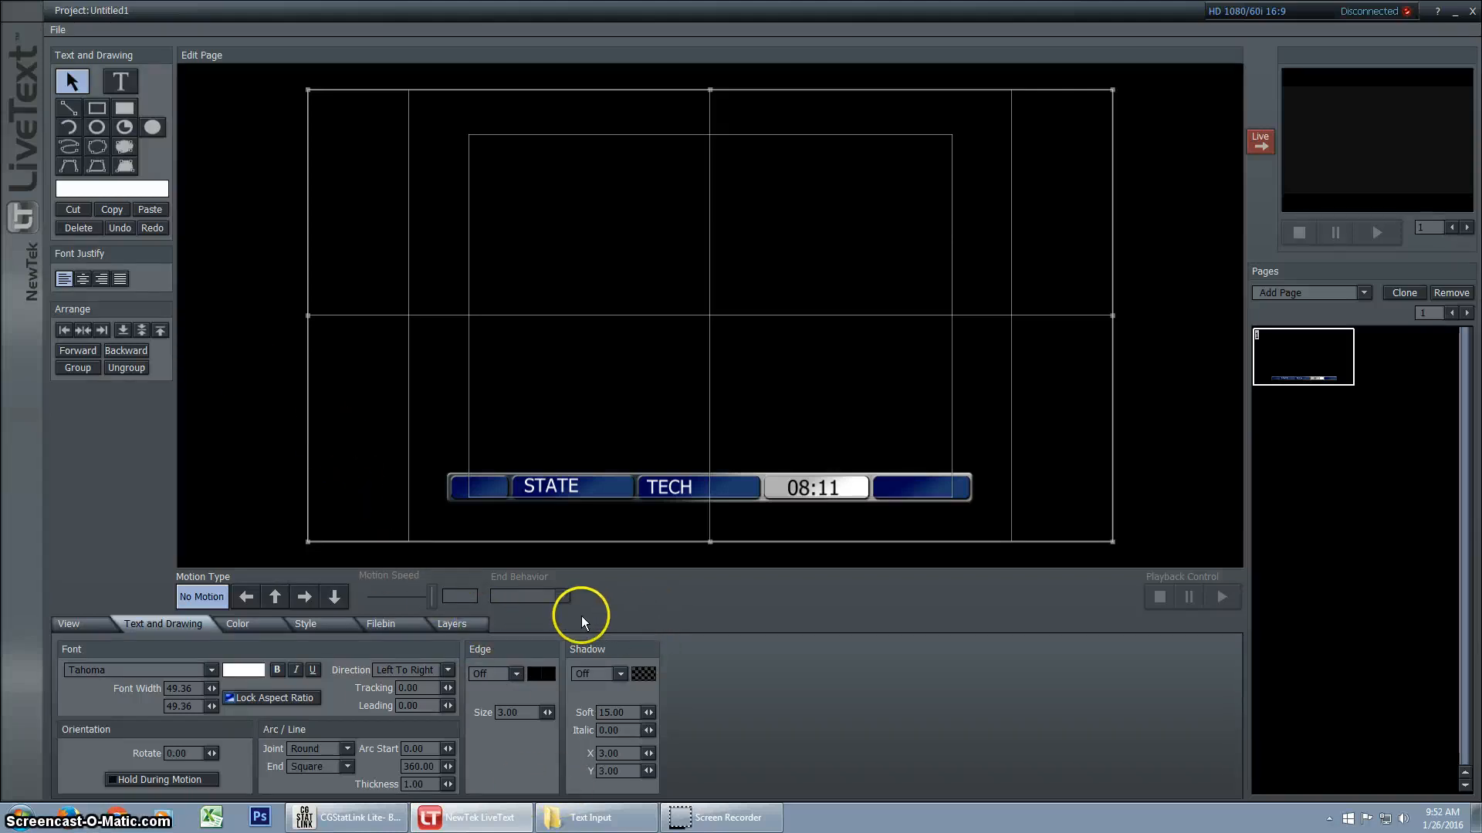
Add Timeout_Yes.png from the Graphics folder to the page, scale it to a small bar, and place it beneath STATE
{"action": "left_click", "coordinate": [392, 623]}
{"action": "left_click_drag", "start_coordinate": [862, 721], "coordinate": [743, 246]}
{"action": "left_click", "coordinate": [727, 320]}
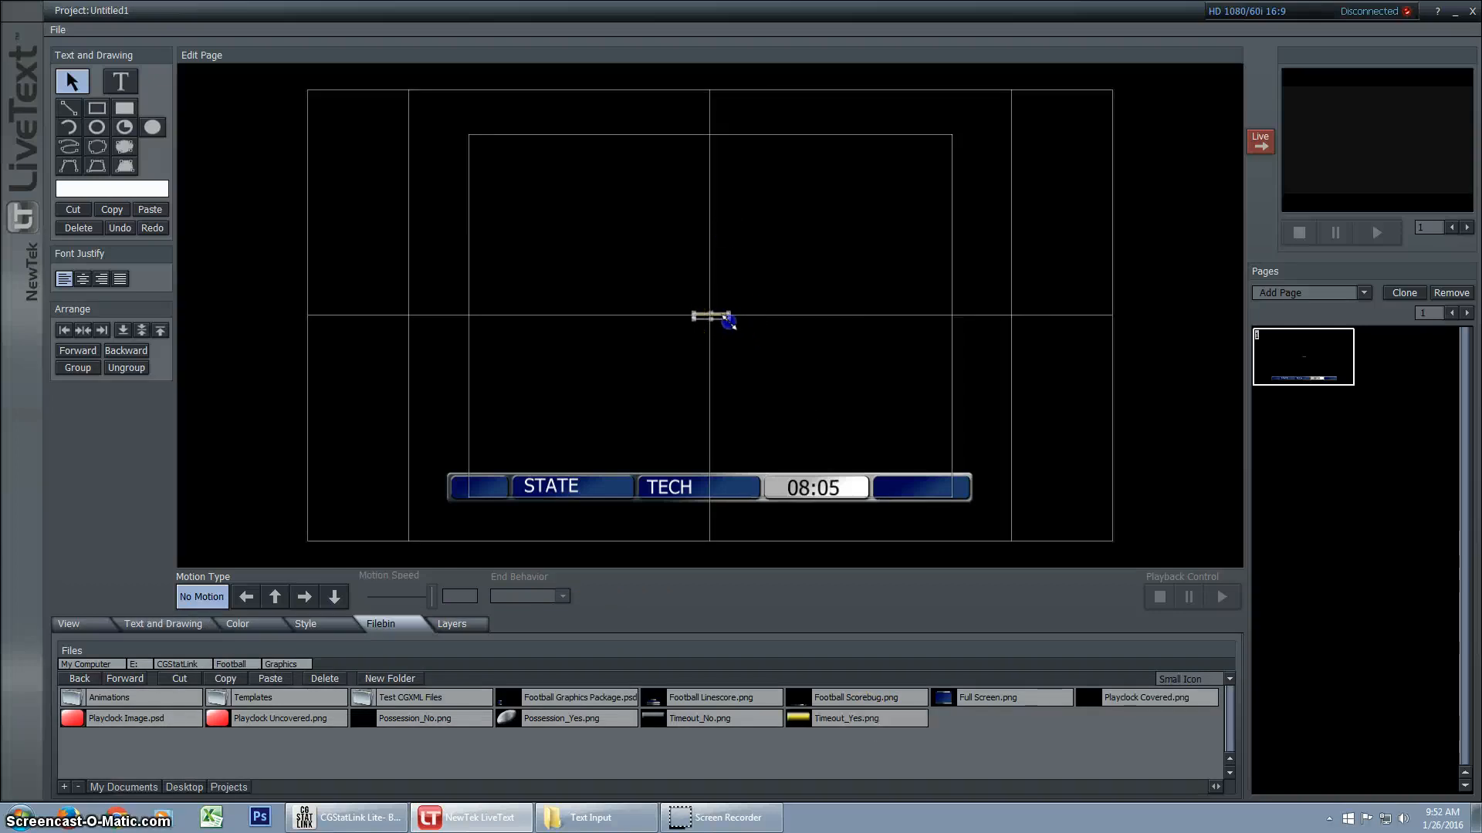
{"action": "left_click_drag", "start_coordinate": [729, 322], "coordinate": [856, 388]}
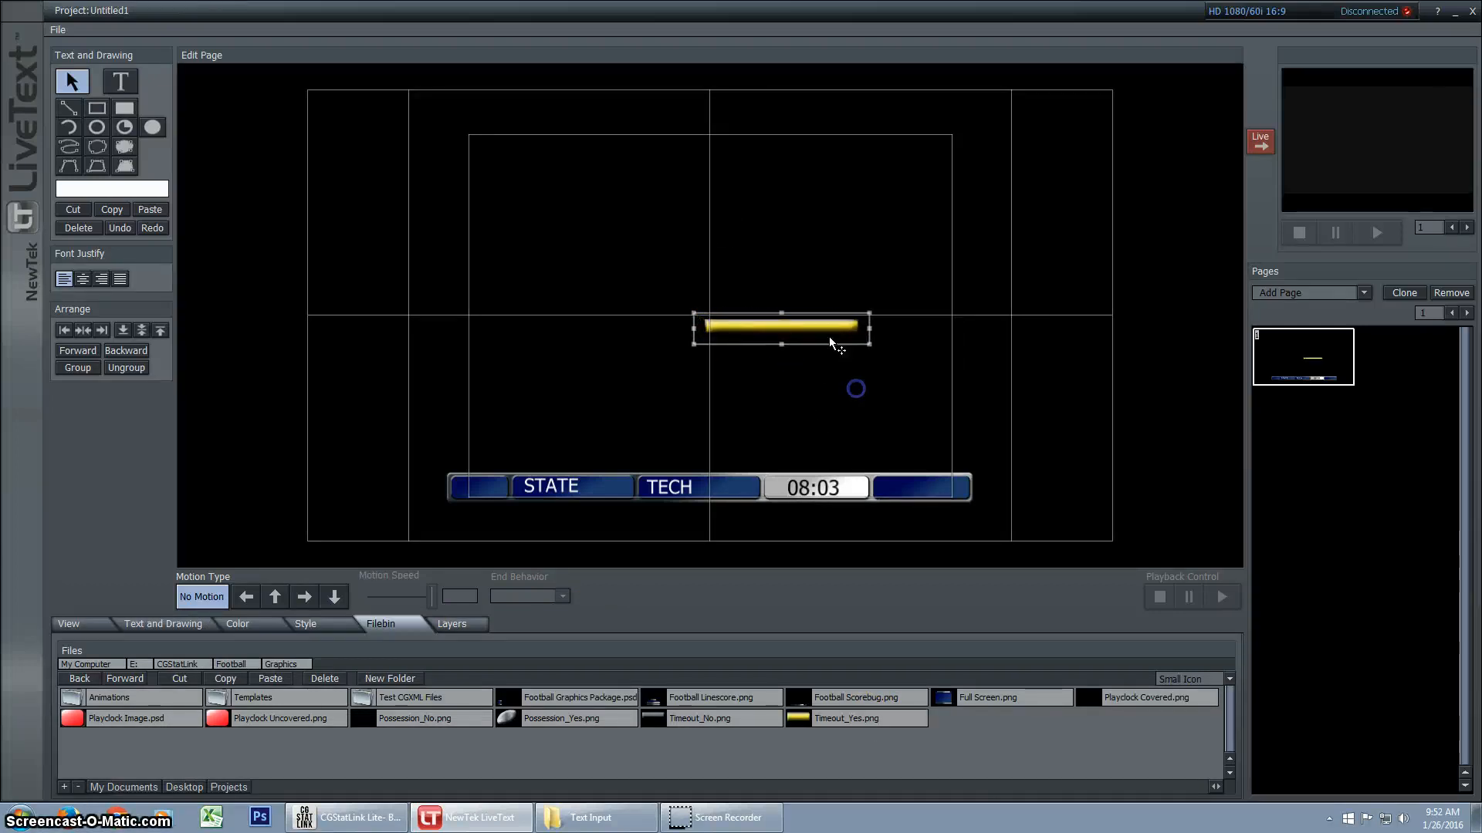
{"action": "left_click_drag", "start_coordinate": [829, 336], "coordinate": [632, 509]}
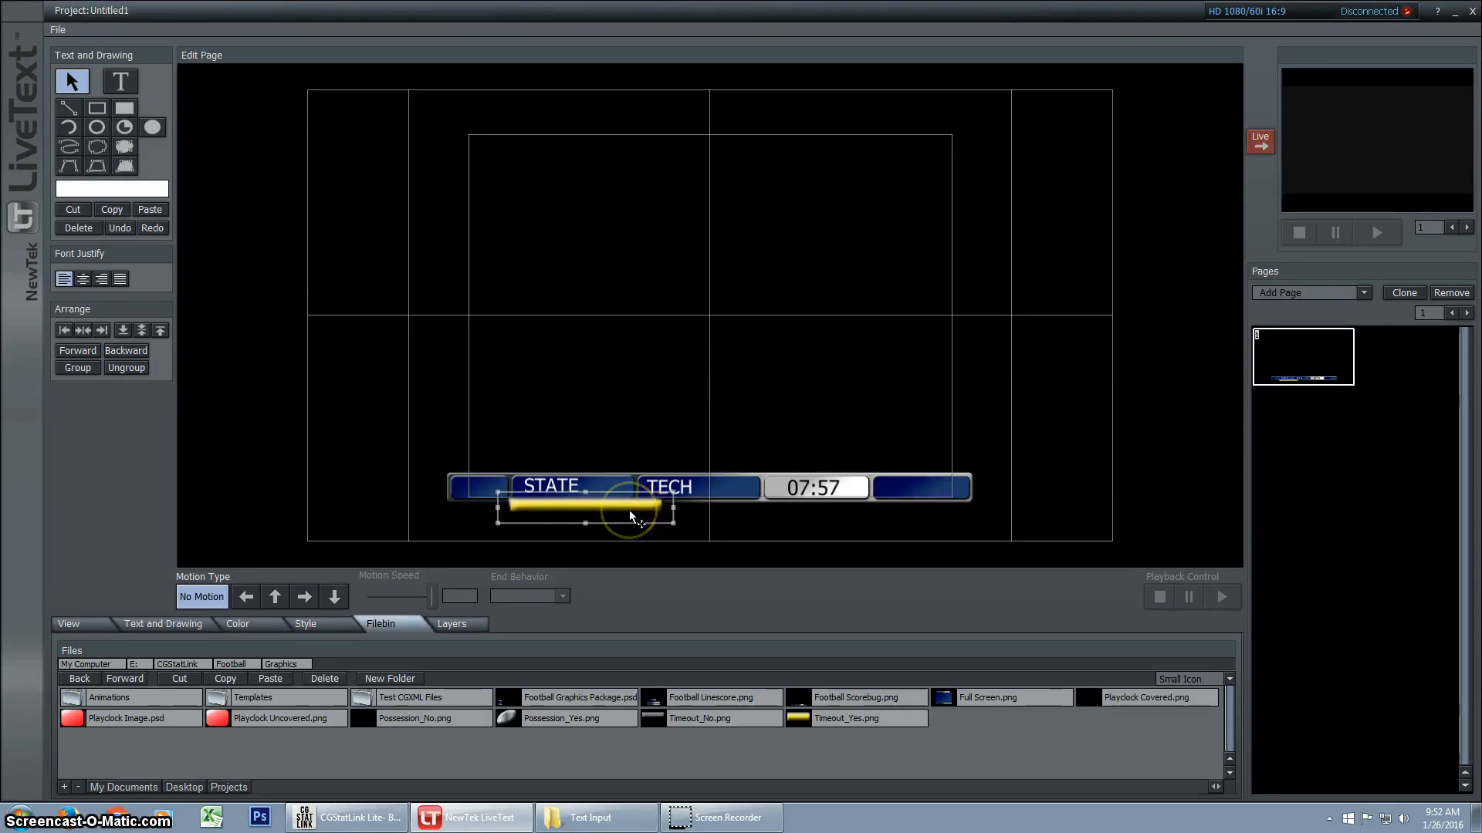
{"action": "left_click", "coordinate": [667, 525]}
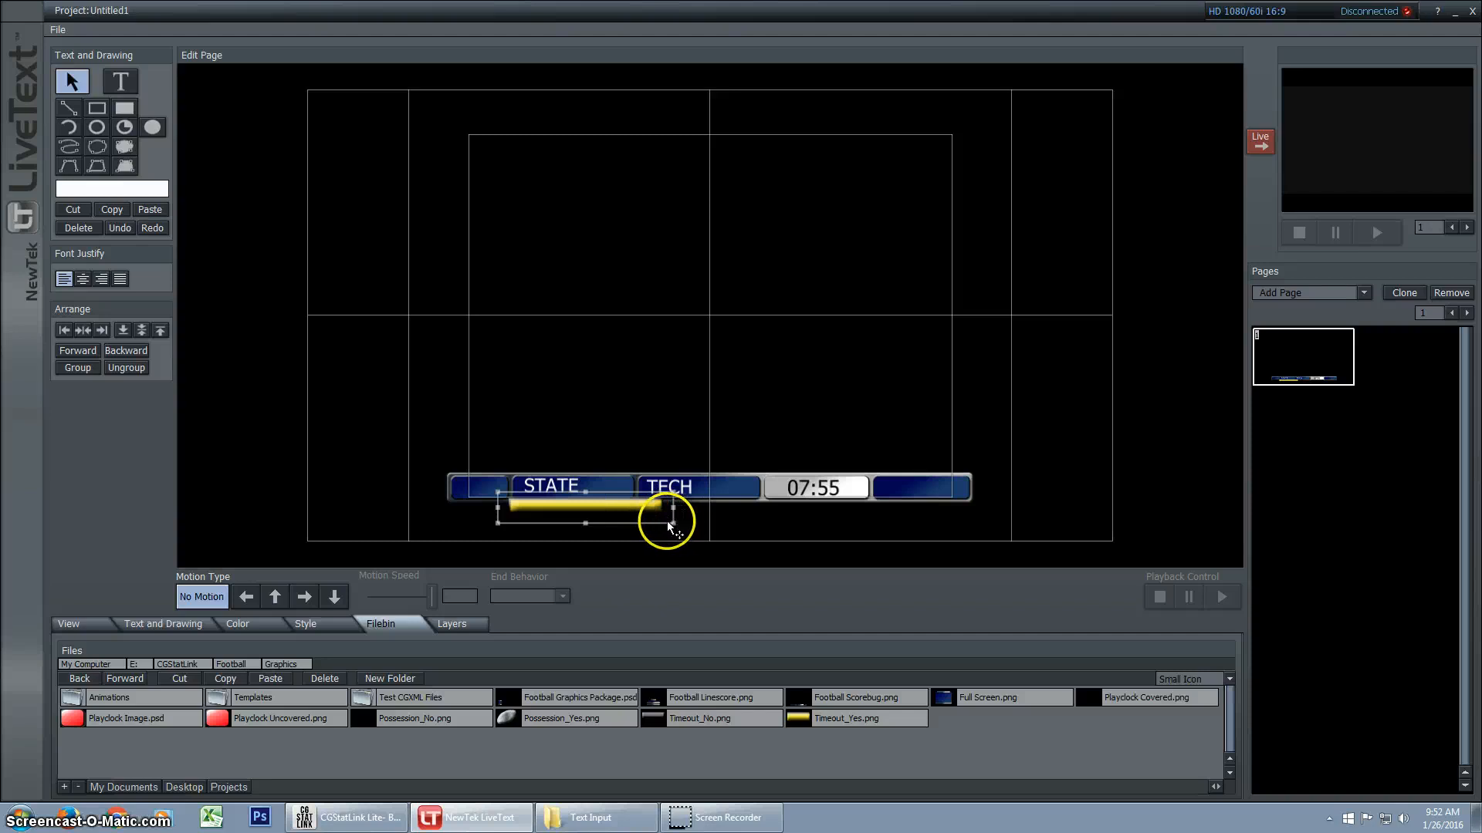
{"action": "left_click_drag", "start_coordinate": [668, 525], "coordinate": [574, 511]}
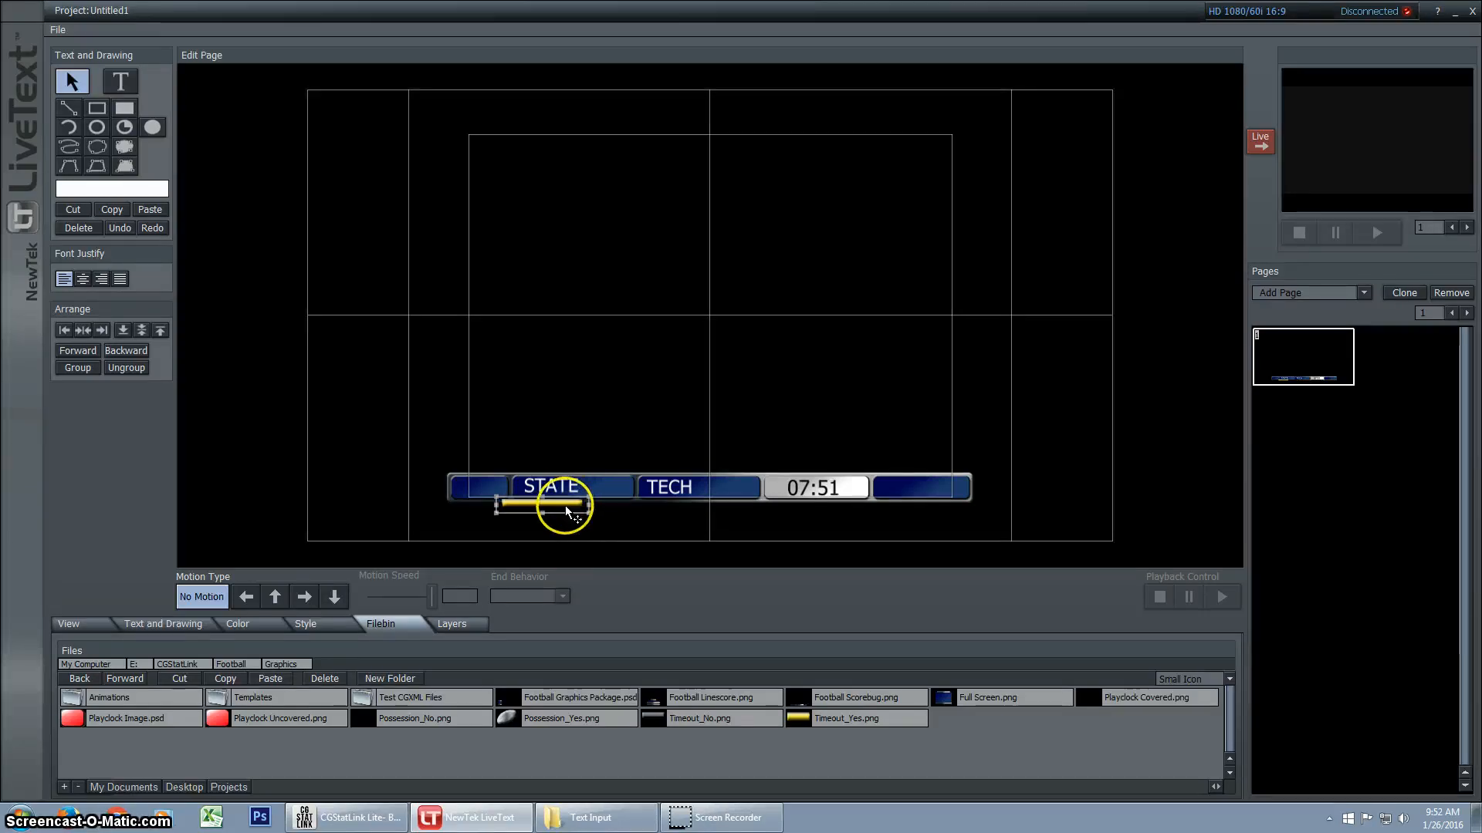
Link the timeout bar to visittimeout1image, shrink it, and position it beneath the start of the STATE box
{"action": "right_click", "coordinate": [563, 507]}
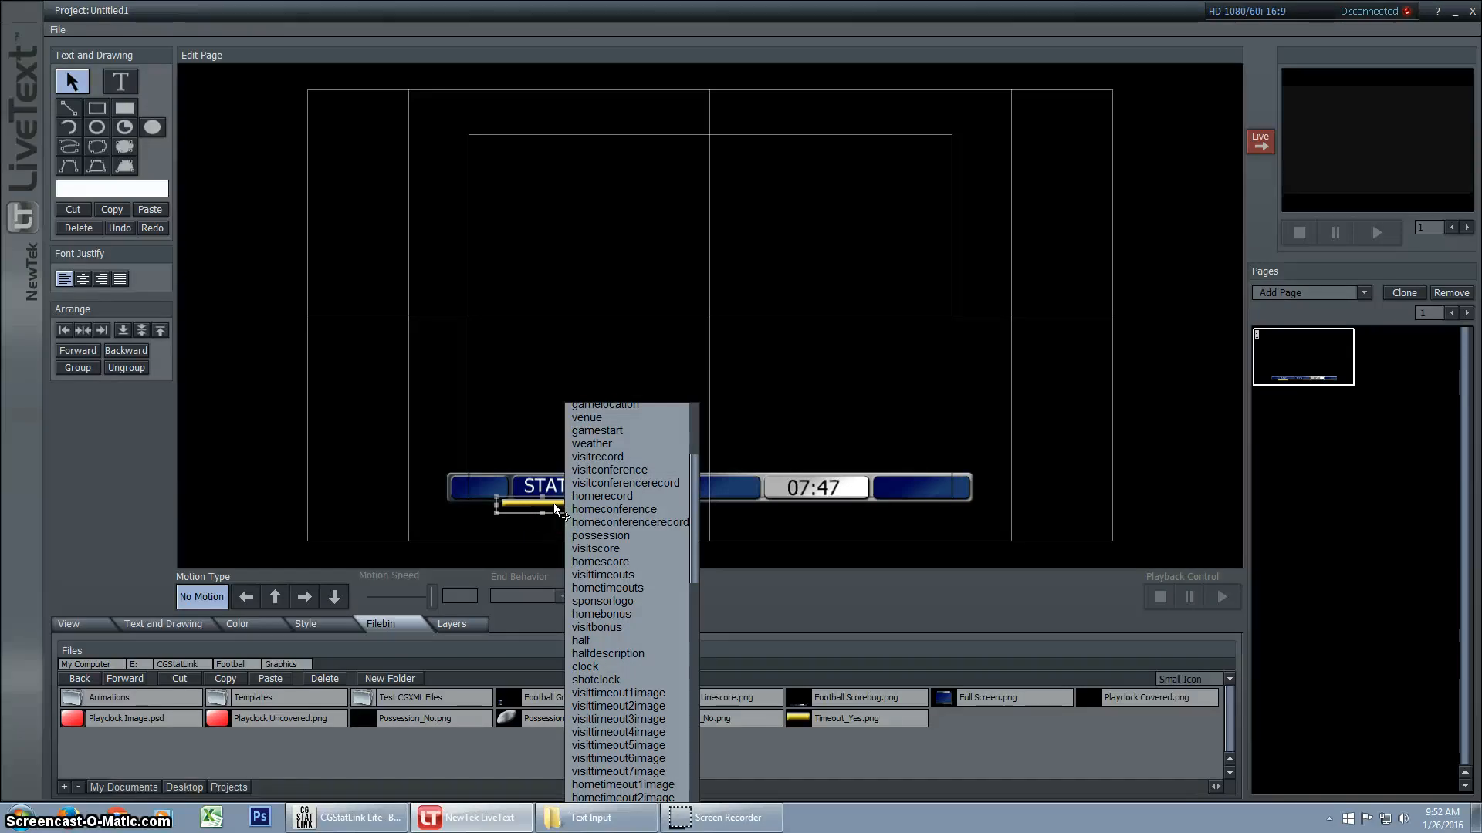
{"action": "left_click", "coordinate": [618, 693]}
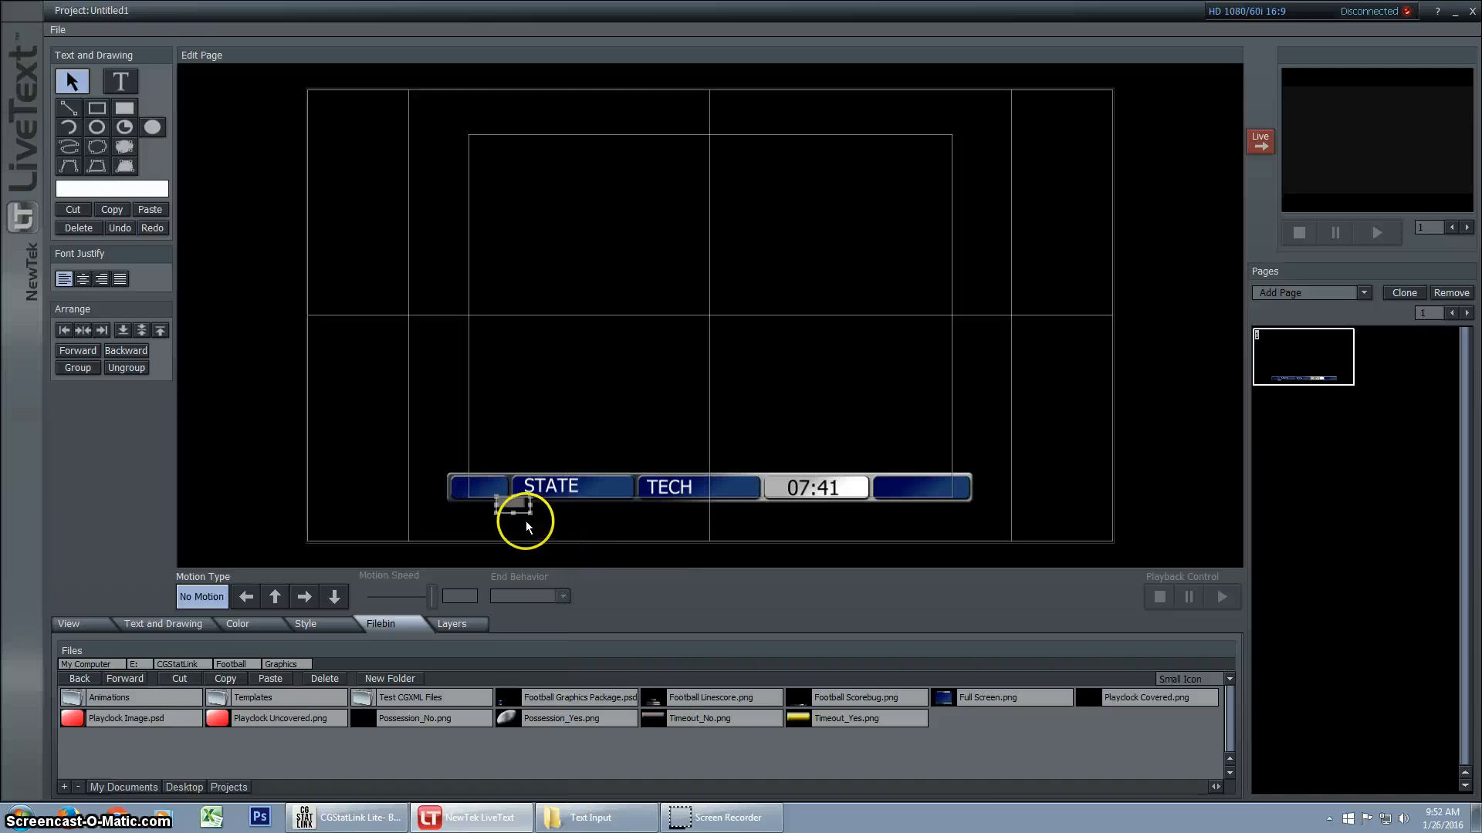
{"action": "left_click", "coordinate": [247, 438]}
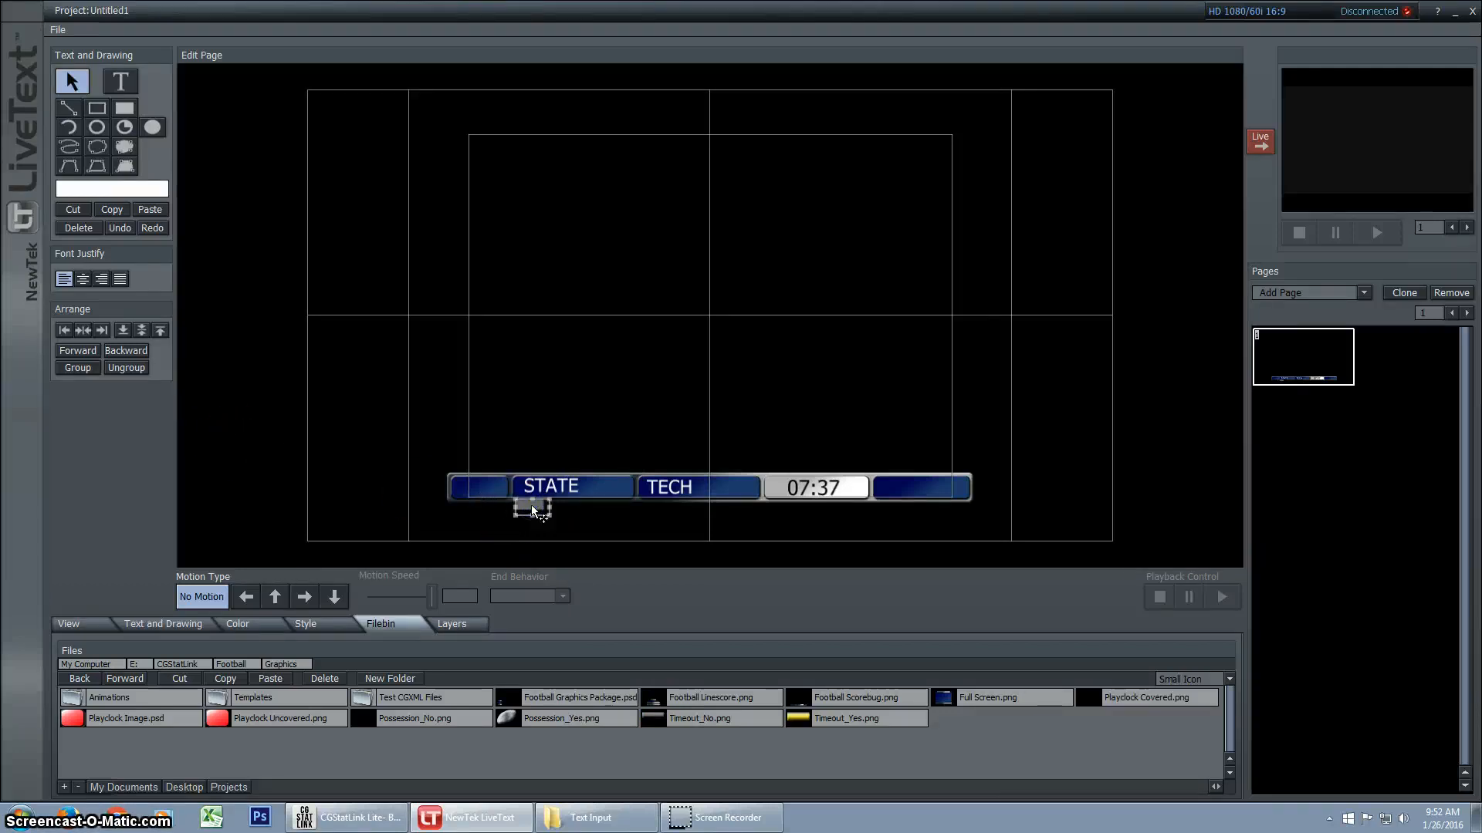
Duplicate the timeout marker twice to make an evenly spaced row of three beneath STATE
{"action": "left_click_drag", "start_coordinate": [532, 509], "coordinate": [568, 509]}
{"action": "key", "text": "ctrl+v"}
{"action": "key", "text": "shift+Right"}
{"action": "key", "text": "shift+Right"}
{"action": "key", "text": "shift+Right"}
{"action": "key", "text": "shift+Right"}
{"action": "key", "text": "shift+Right"}
{"action": "key", "text": "shift+Right"}
{"action": "key", "text": "shift+Right"}
{"action": "key", "text": "shift+Right"}
{"action": "key", "text": "shift+Right"}
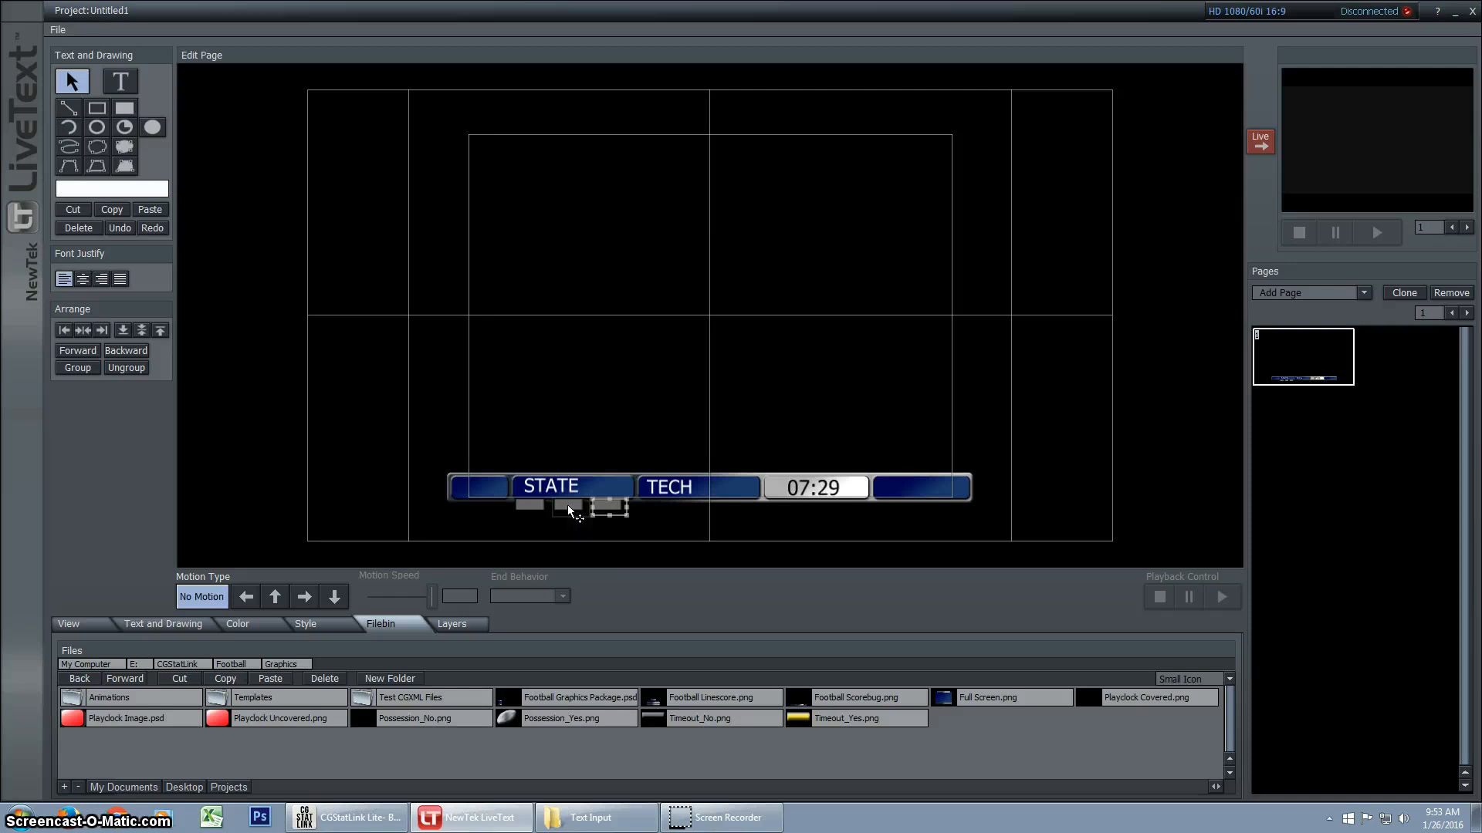
Select all three STATE timeout markers and place a copy of the row beneath TECH
{"action": "left_click", "coordinate": [567, 504], "text": "shift"}
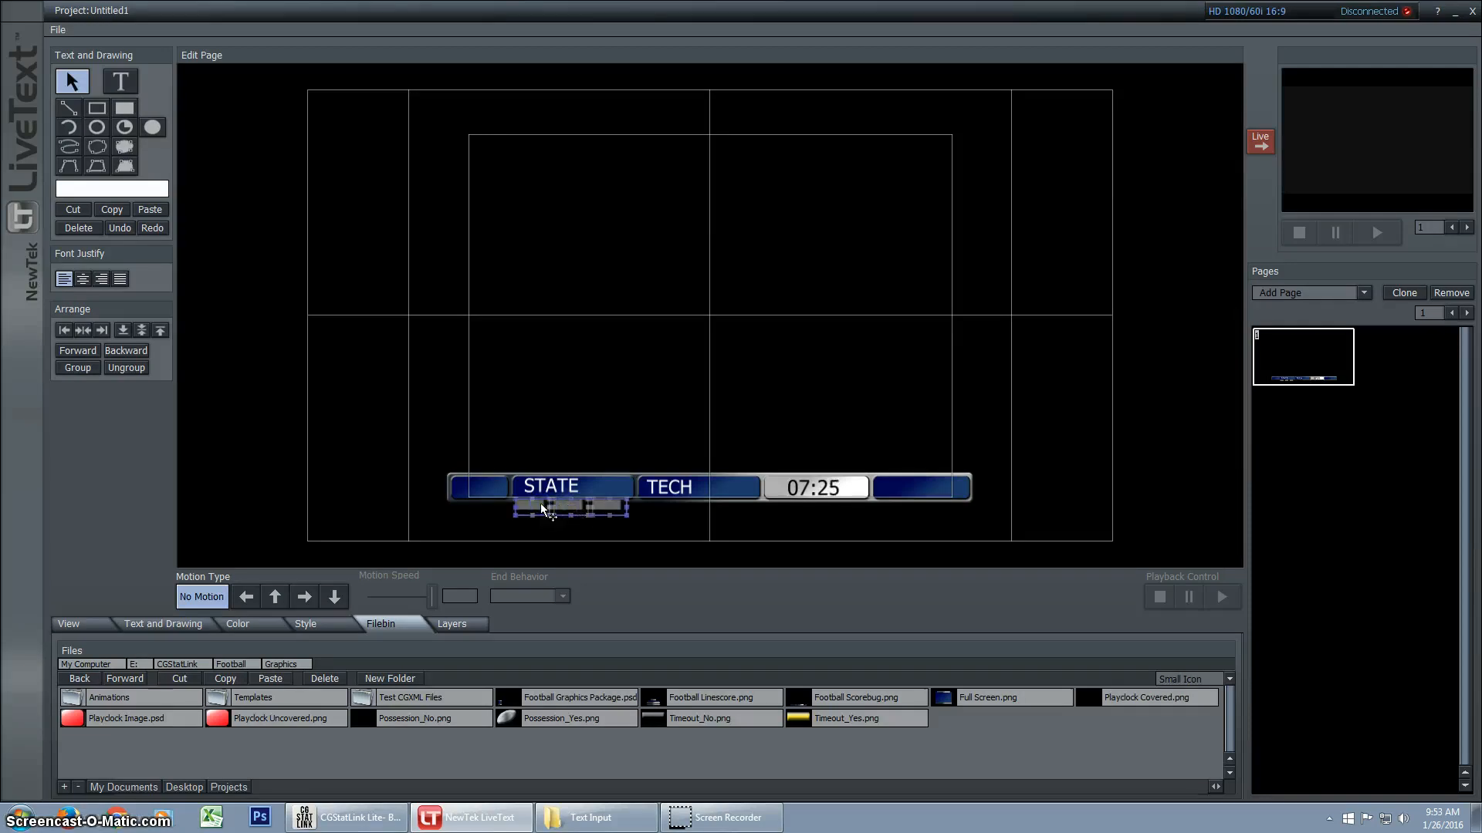
{"action": "key", "text": "shift+Right"}
{"action": "key", "text": "shift+Right"}
{"action": "key", "text": "shift+Right"}
{"action": "key", "text": "shift+Right"}
{"action": "key", "text": "shift+Right"}
{"action": "key", "text": "shift+Right"}
{"action": "key", "text": "shift+Right"}
{"action": "key", "text": "shift+Right"}
{"action": "key", "text": "shift+Right"}
{"action": "key", "text": "shift+Right"}
{"action": "key", "text": "shift+Right"}
{"action": "key", "text": "shift+Right"}
{"action": "key", "text": "shift+Right"}
{"action": "key", "text": "shift+Right"}
{"action": "key", "text": "shift+Right"}
{"action": "key", "text": "shift+Right"}
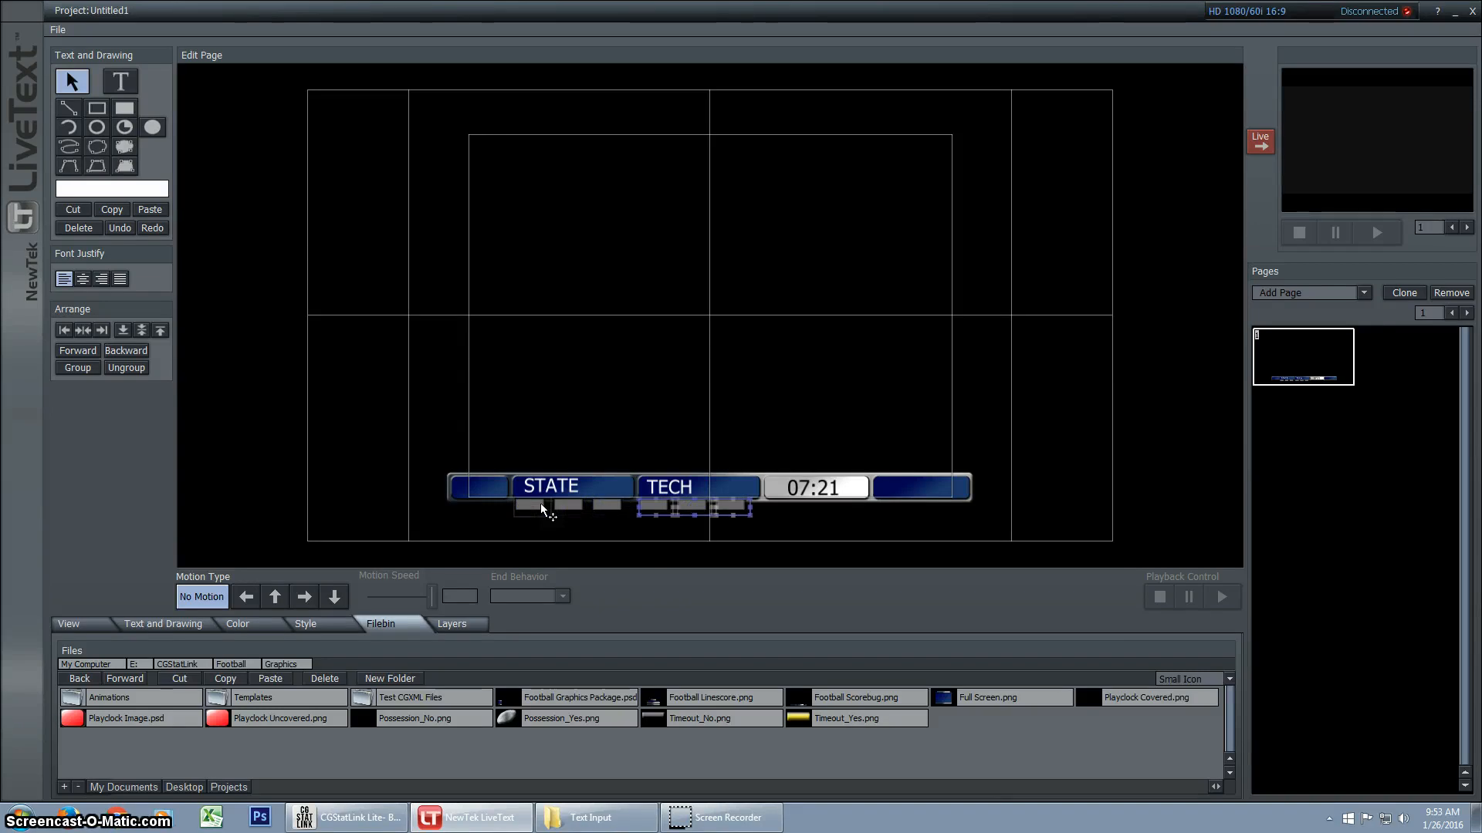
Link the second and third markers beneath STATE to visittimeout2image and visittimeout3image
{"action": "left_click", "coordinate": [563, 507]}
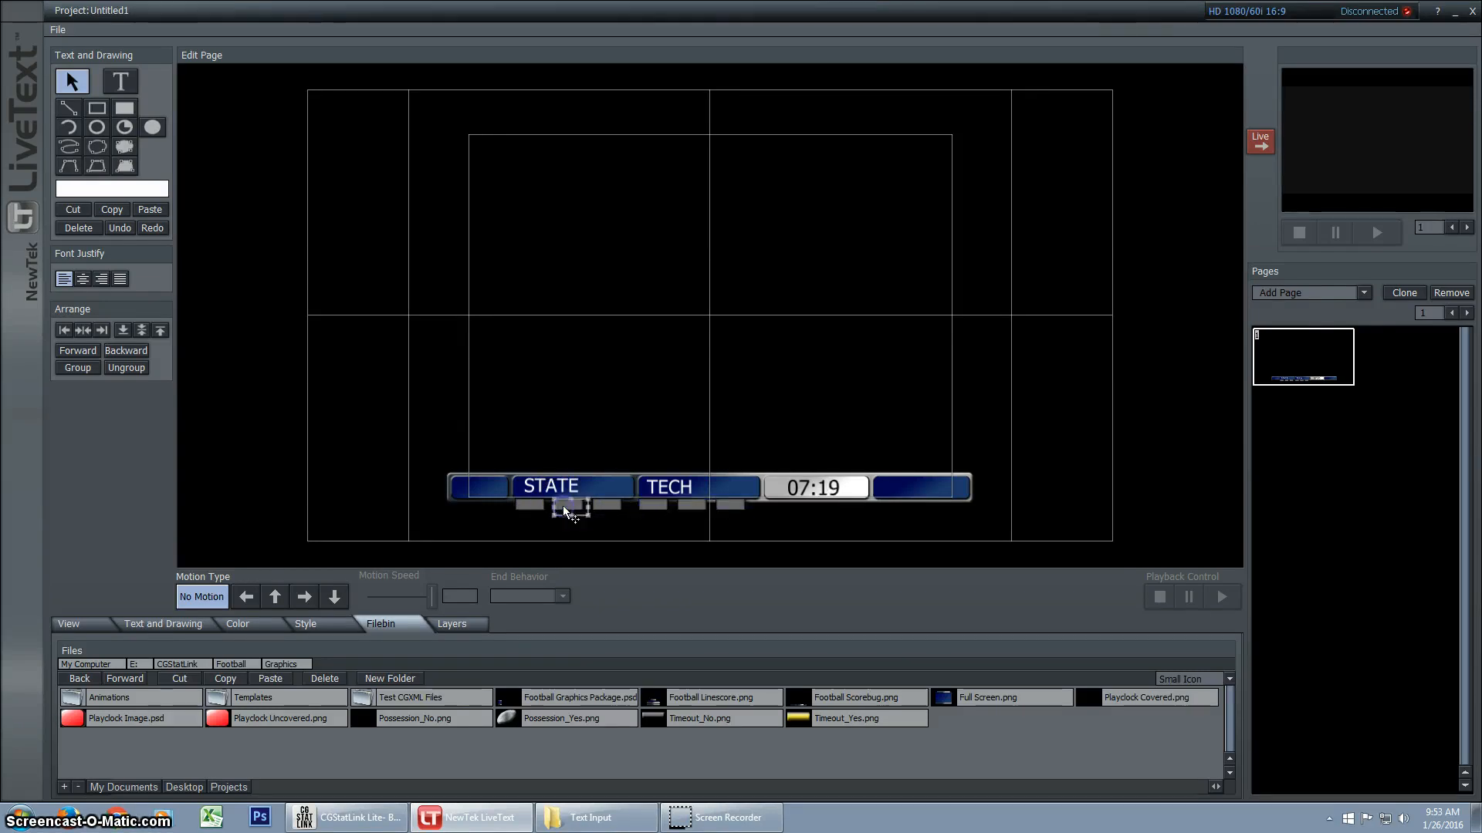
{"action": "right_click", "coordinate": [562, 507]}
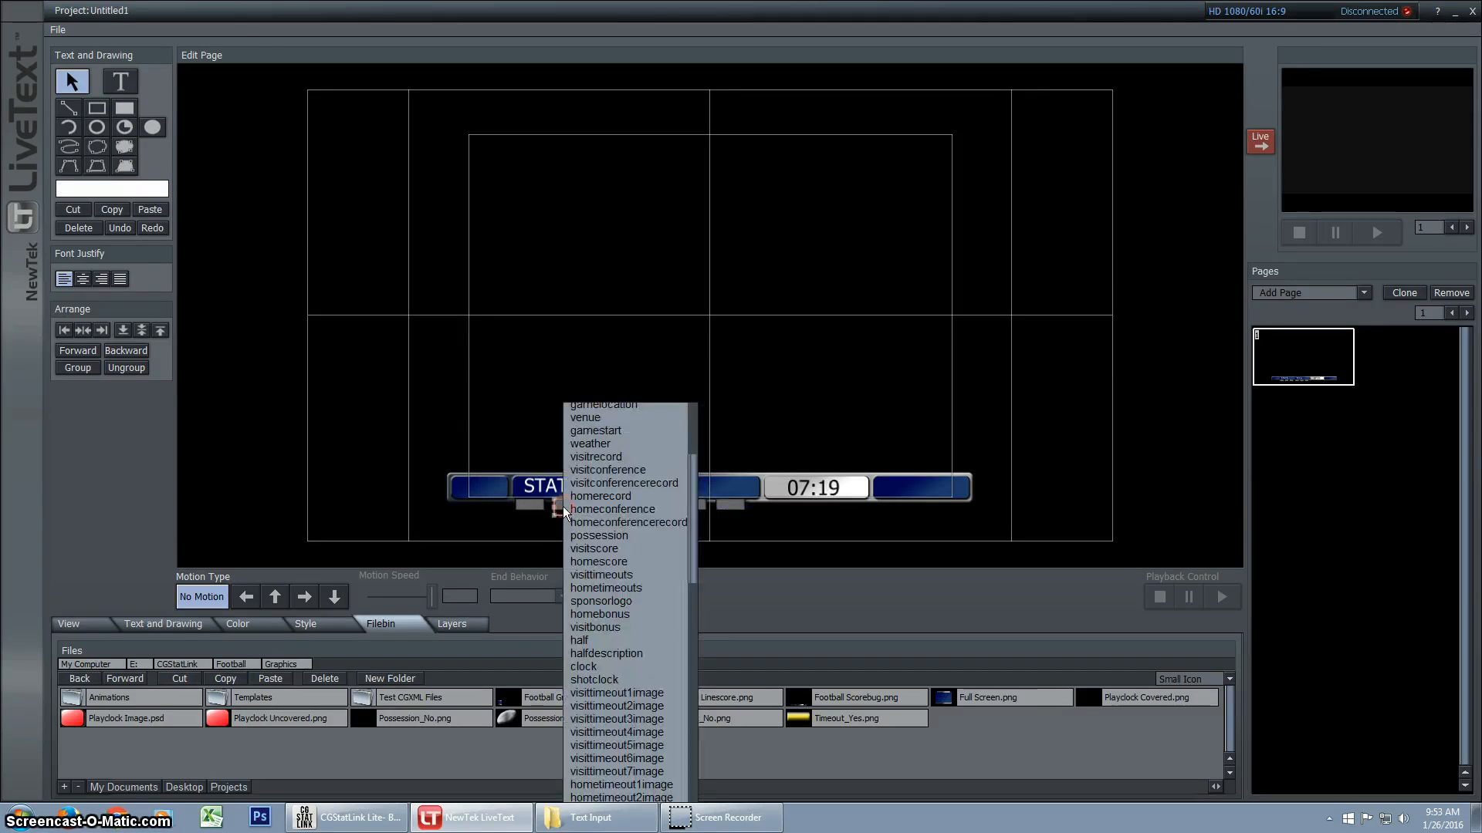
{"action": "left_click", "coordinate": [617, 705]}
{"action": "left_click", "coordinate": [608, 506]}
{"action": "right_click", "coordinate": [608, 507]}
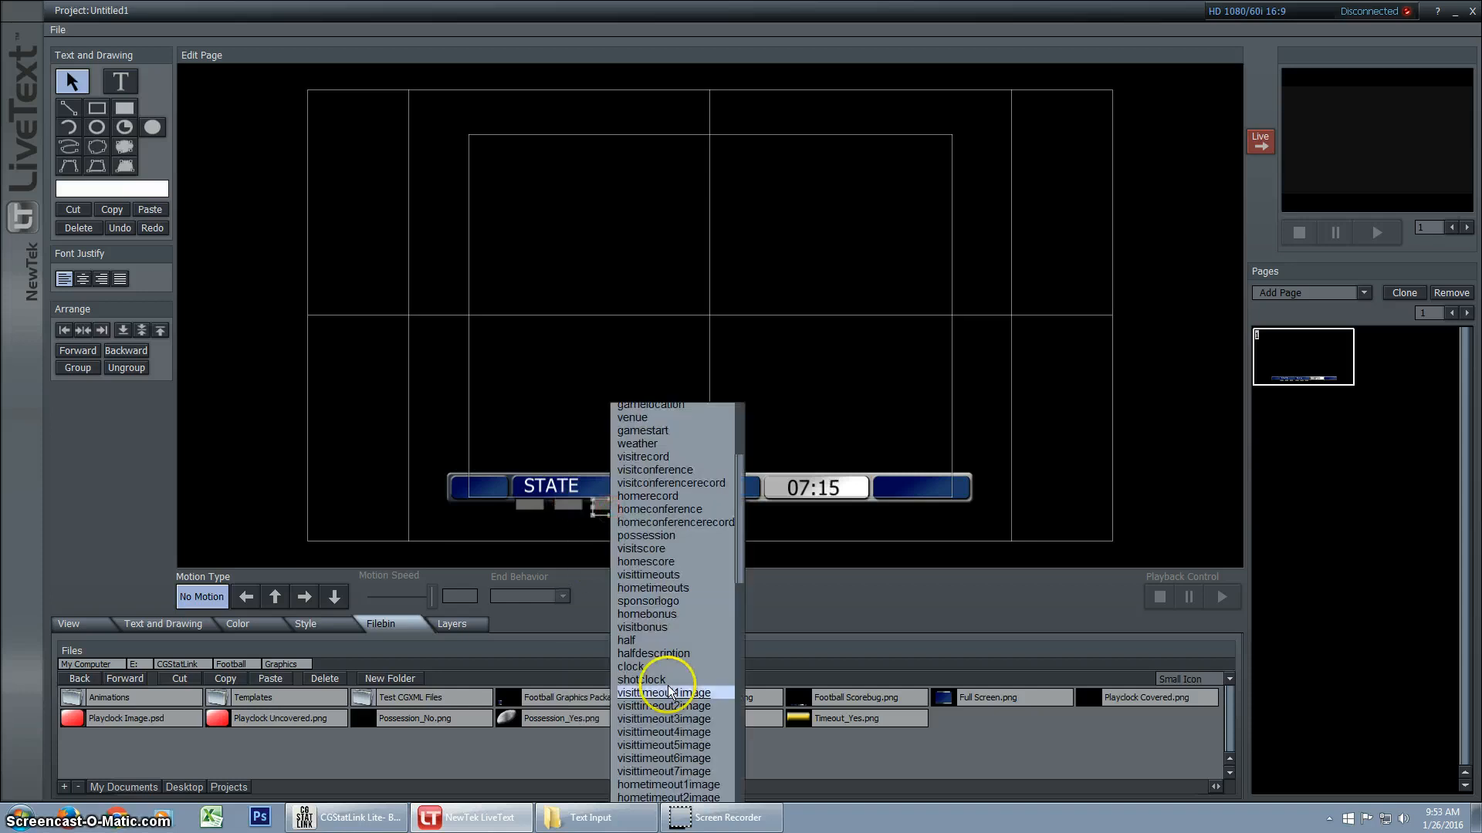
{"action": "left_click", "coordinate": [682, 718]}
Link the first timeout marker beneath TECH to hometimeout1image
{"action": "left_click", "coordinate": [656, 506]}
{"action": "right_click", "coordinate": [656, 506]}
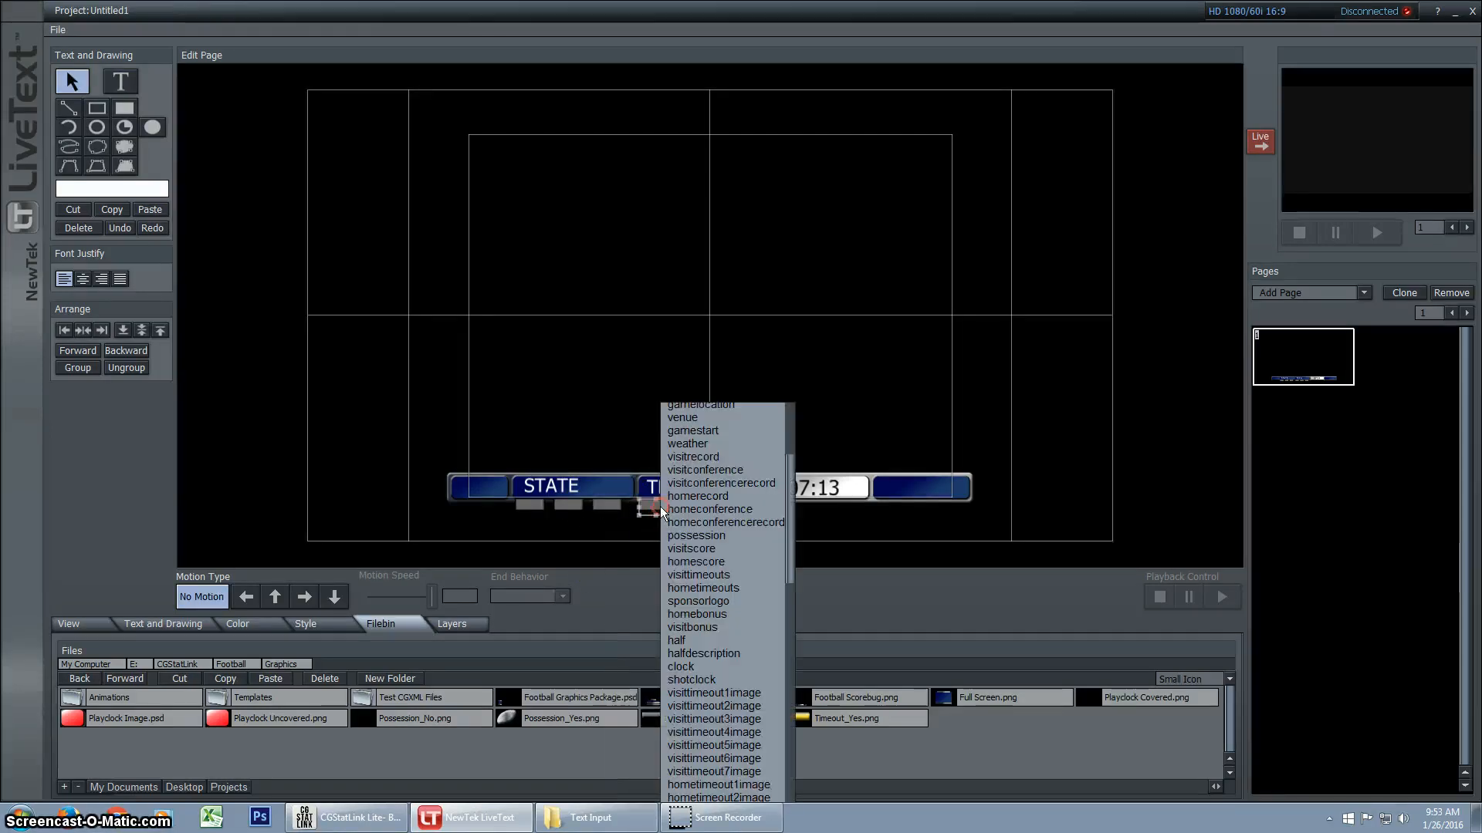
{"action": "scroll", "coordinate": [711, 722], "scroll_direction": "down", "scroll_amount": 2}
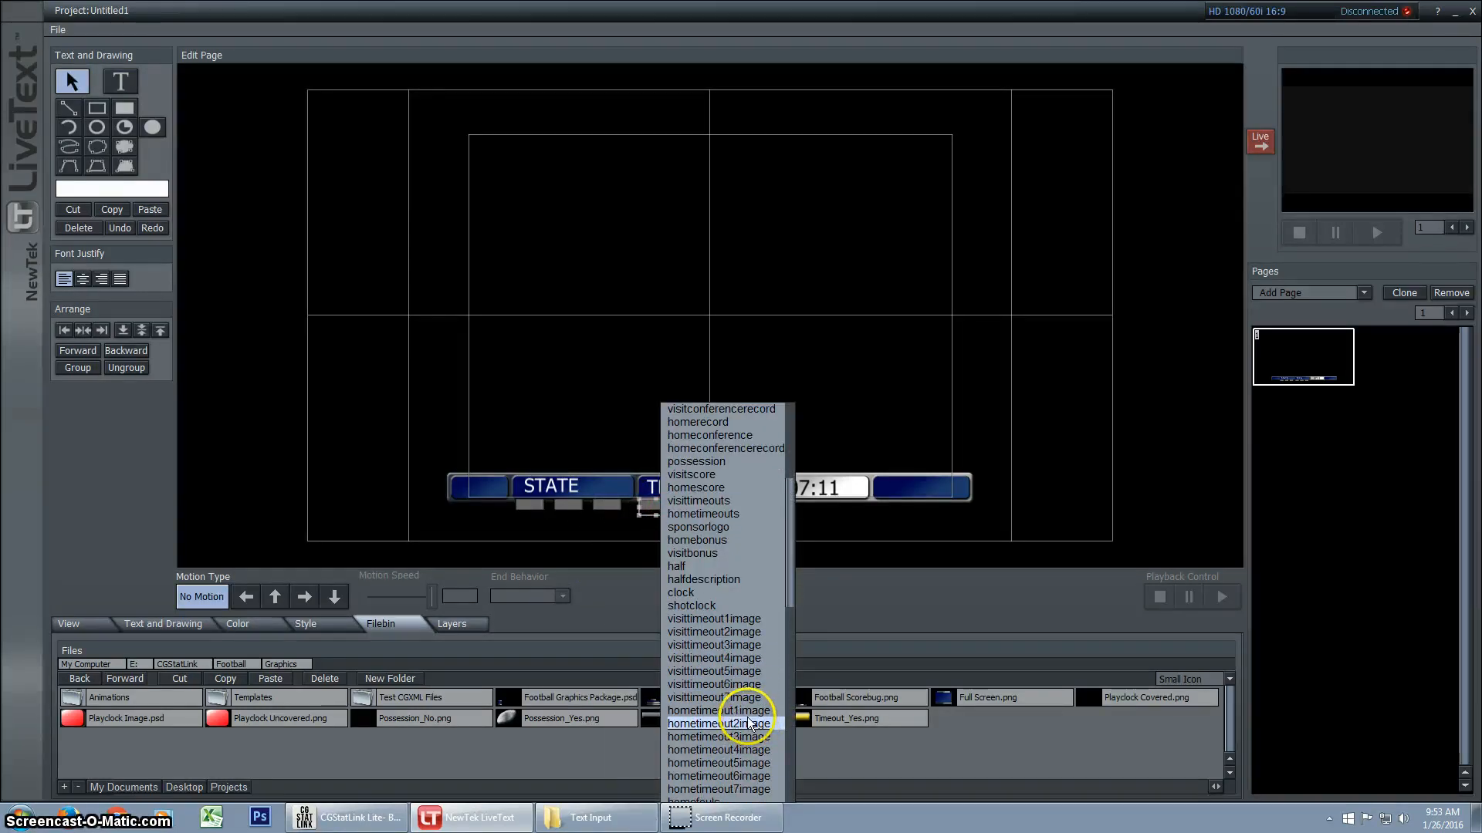
{"action": "left_click", "coordinate": [747, 716]}
{"action": "right_click", "coordinate": [662, 510]}
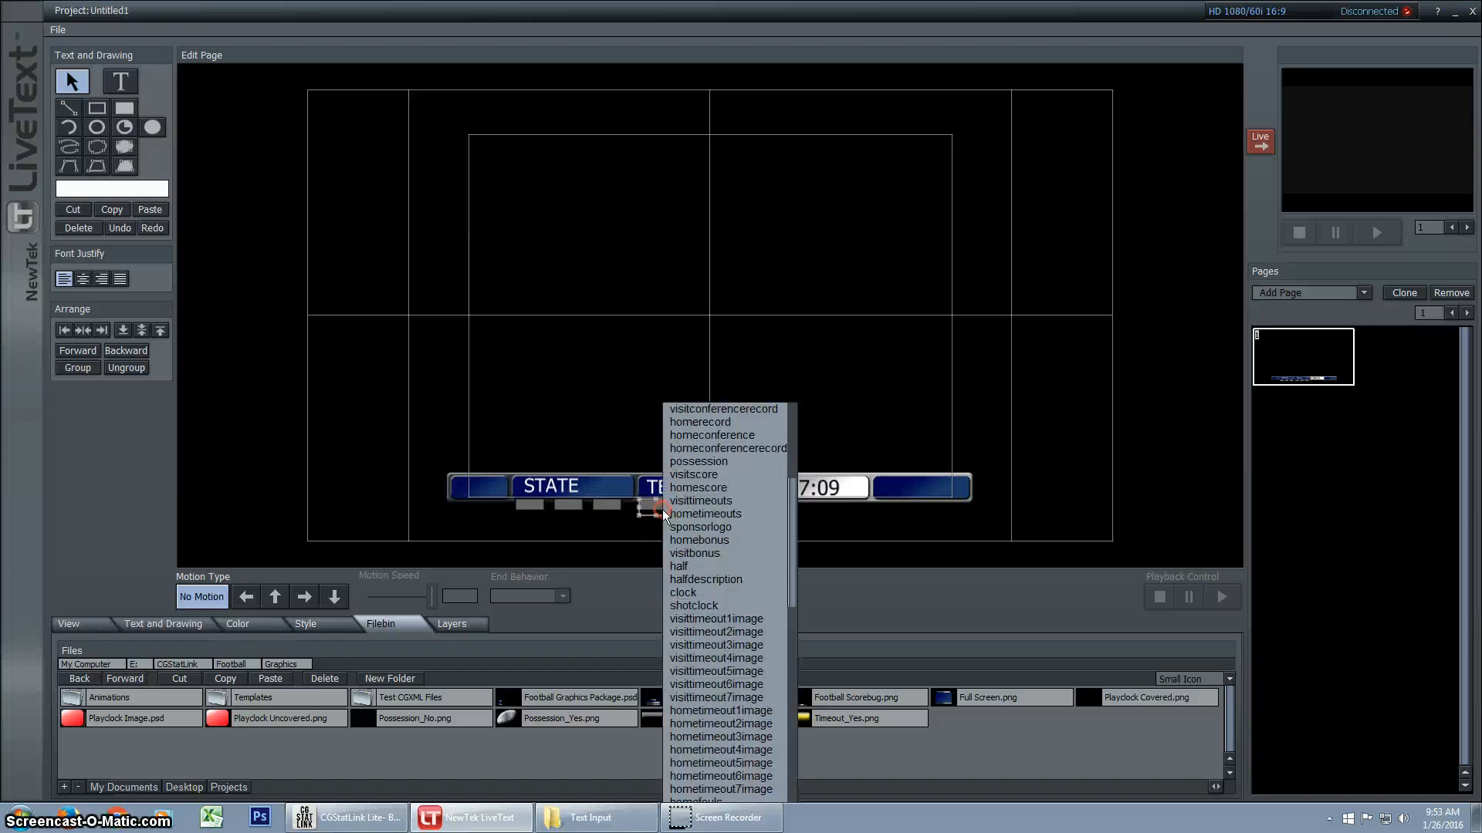
{"action": "left_click", "coordinate": [741, 711]}
Link the second and third markers beneath TECH to hometimeout2image and hometimeout3image
{"action": "left_click", "coordinate": [699, 505]}
{"action": "right_click", "coordinate": [700, 505]}
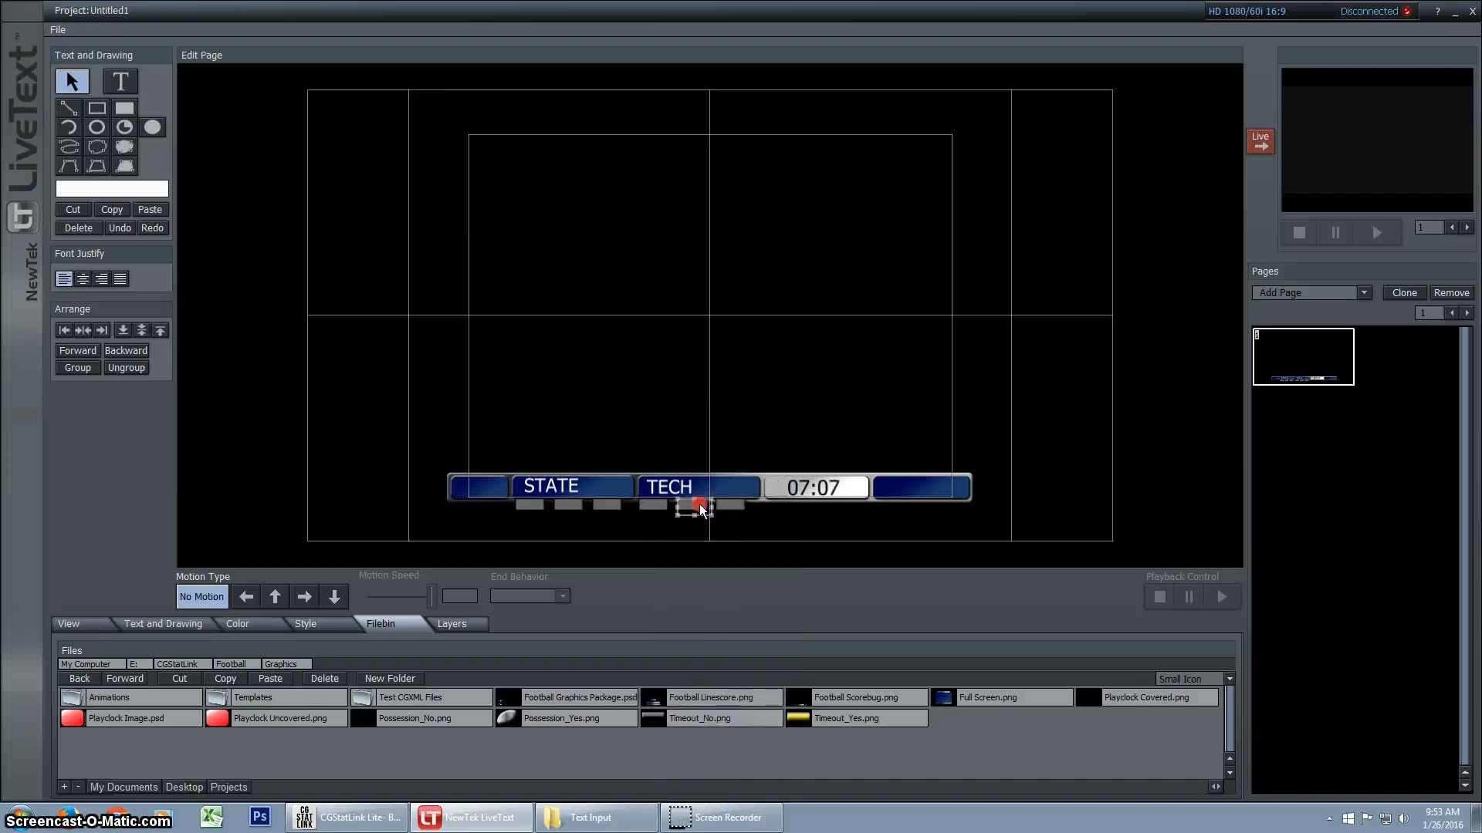
{"action": "left_click", "coordinate": [766, 700]}
{"action": "left_click", "coordinate": [728, 504]}
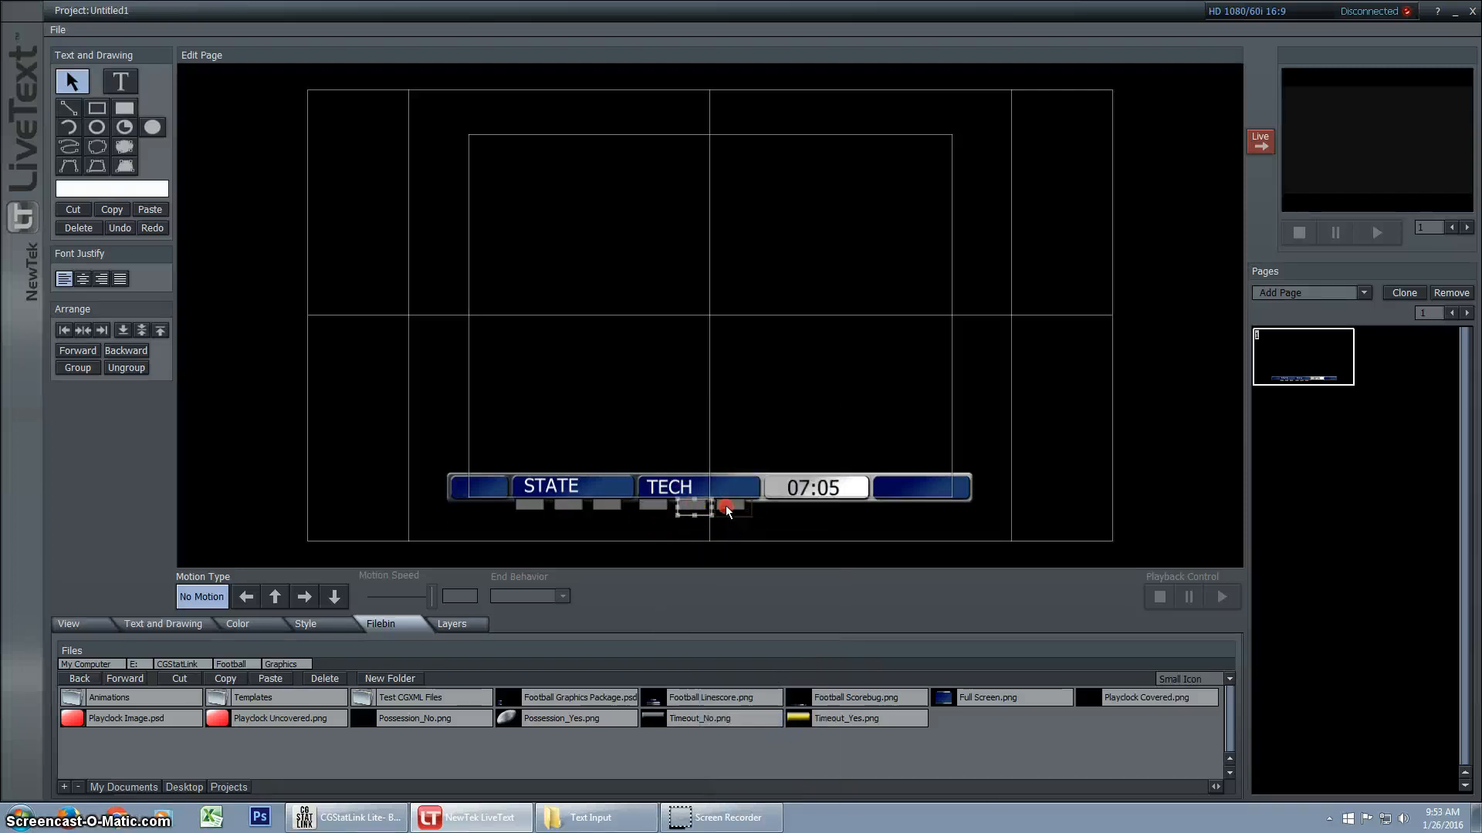
{"action": "right_click", "coordinate": [726, 506]}
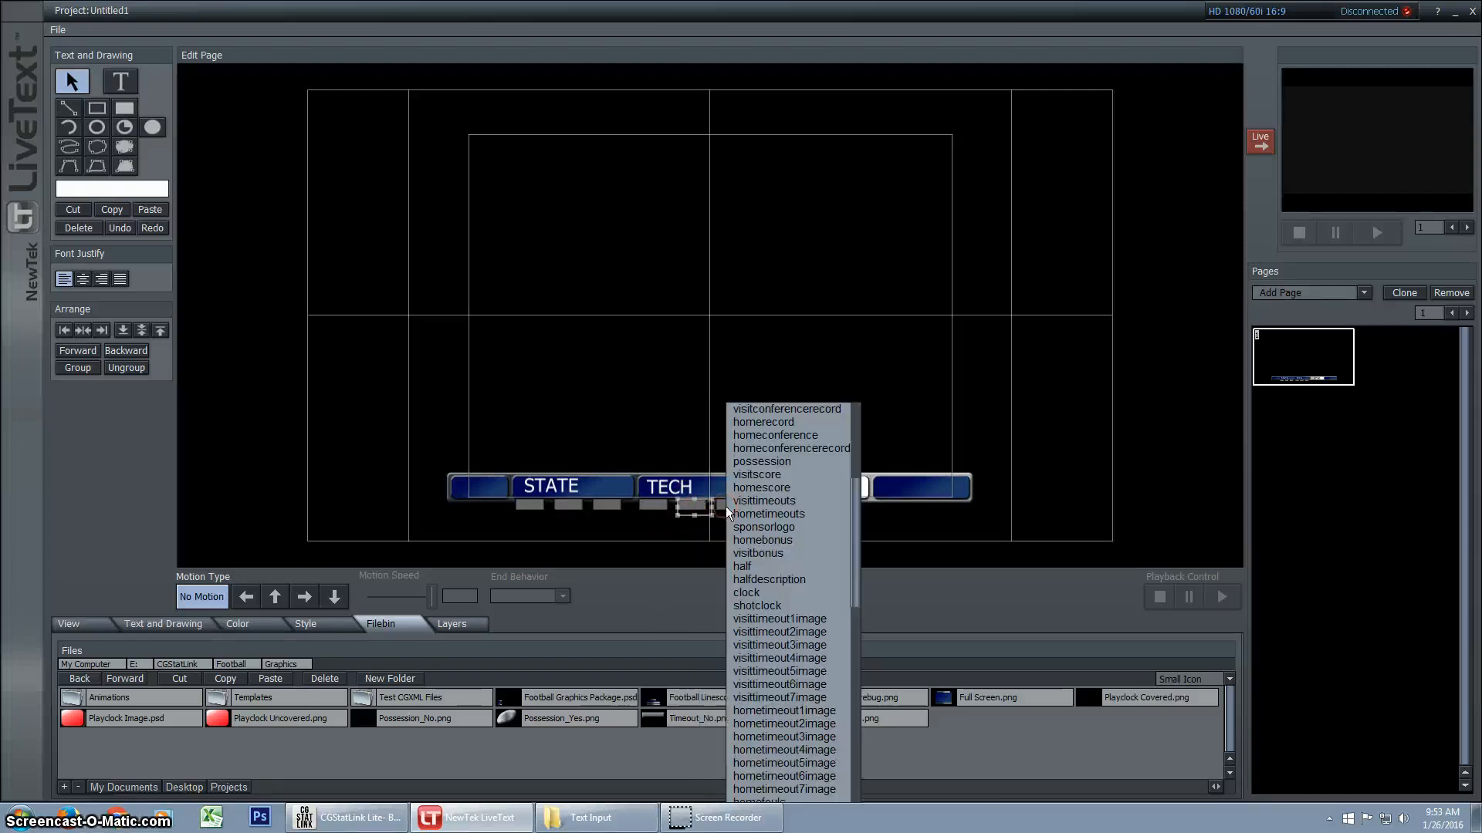
{"action": "left_click", "coordinate": [823, 738]}
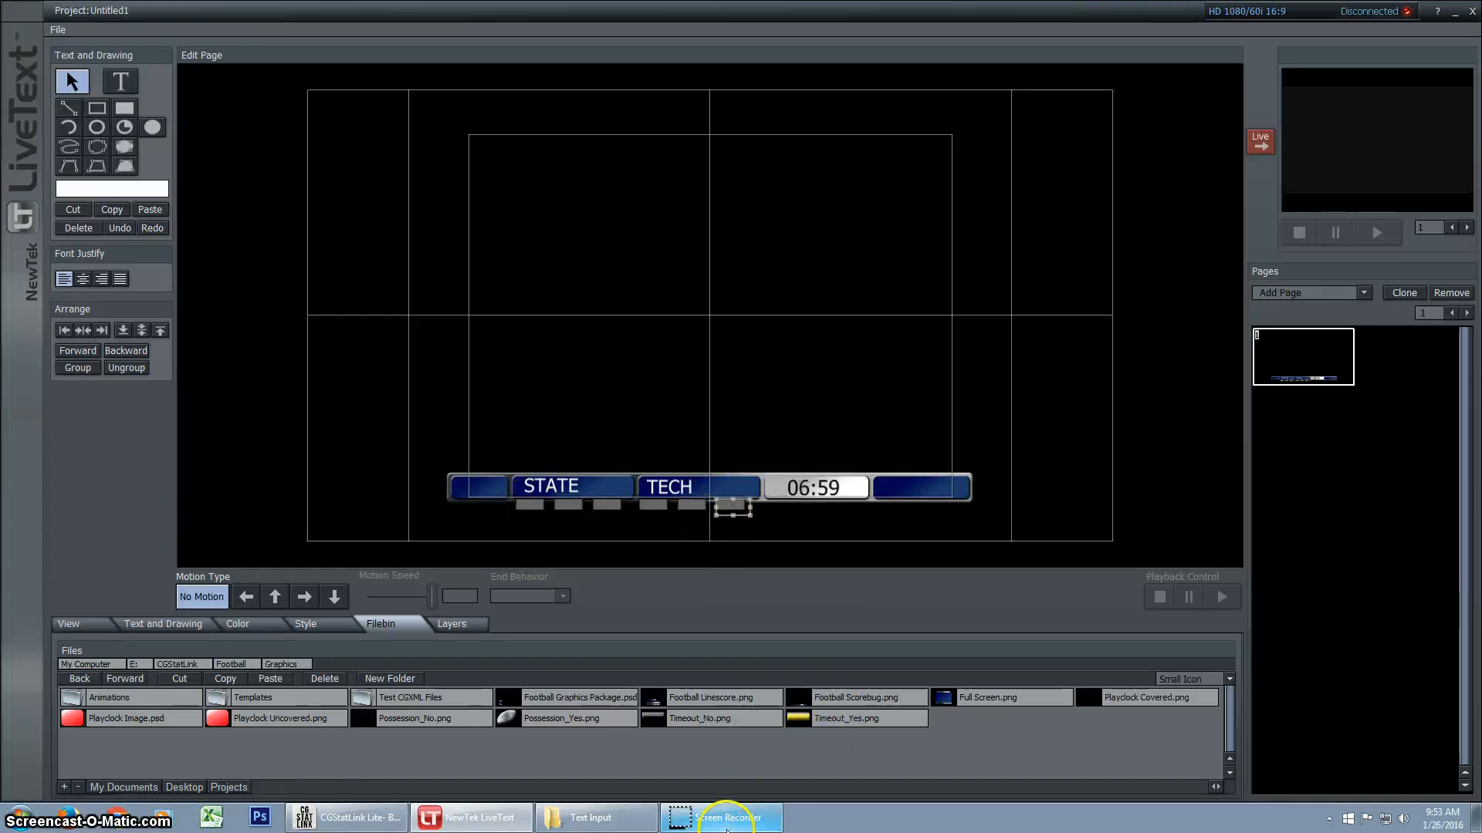
Switch to CGStatLink Lite, open the image paths configuration, and examine the Sponsor Logo and timeout image paths
{"action": "left_click", "coordinate": [342, 823]}
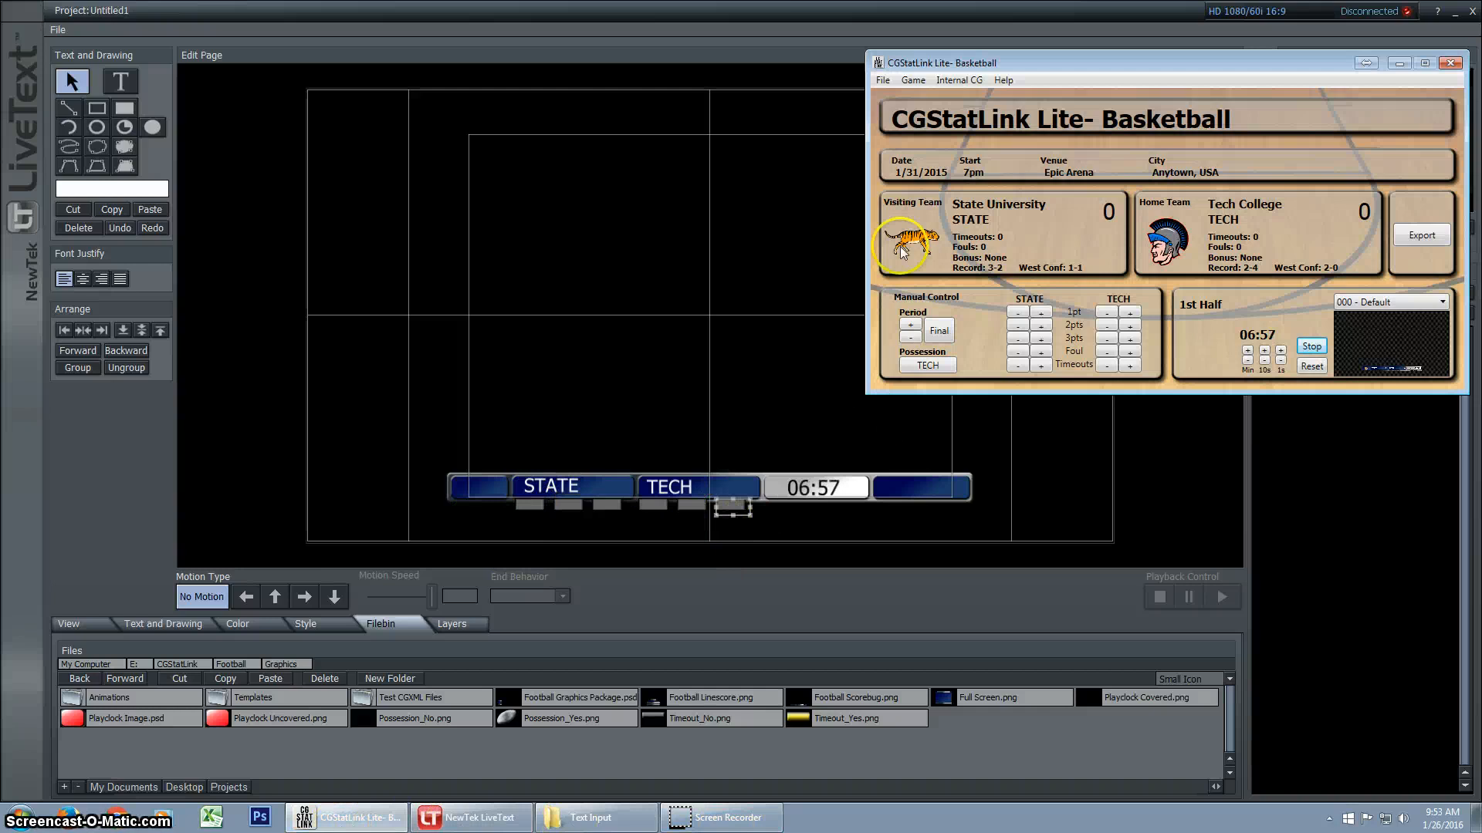
{"action": "left_click", "coordinate": [882, 80]}
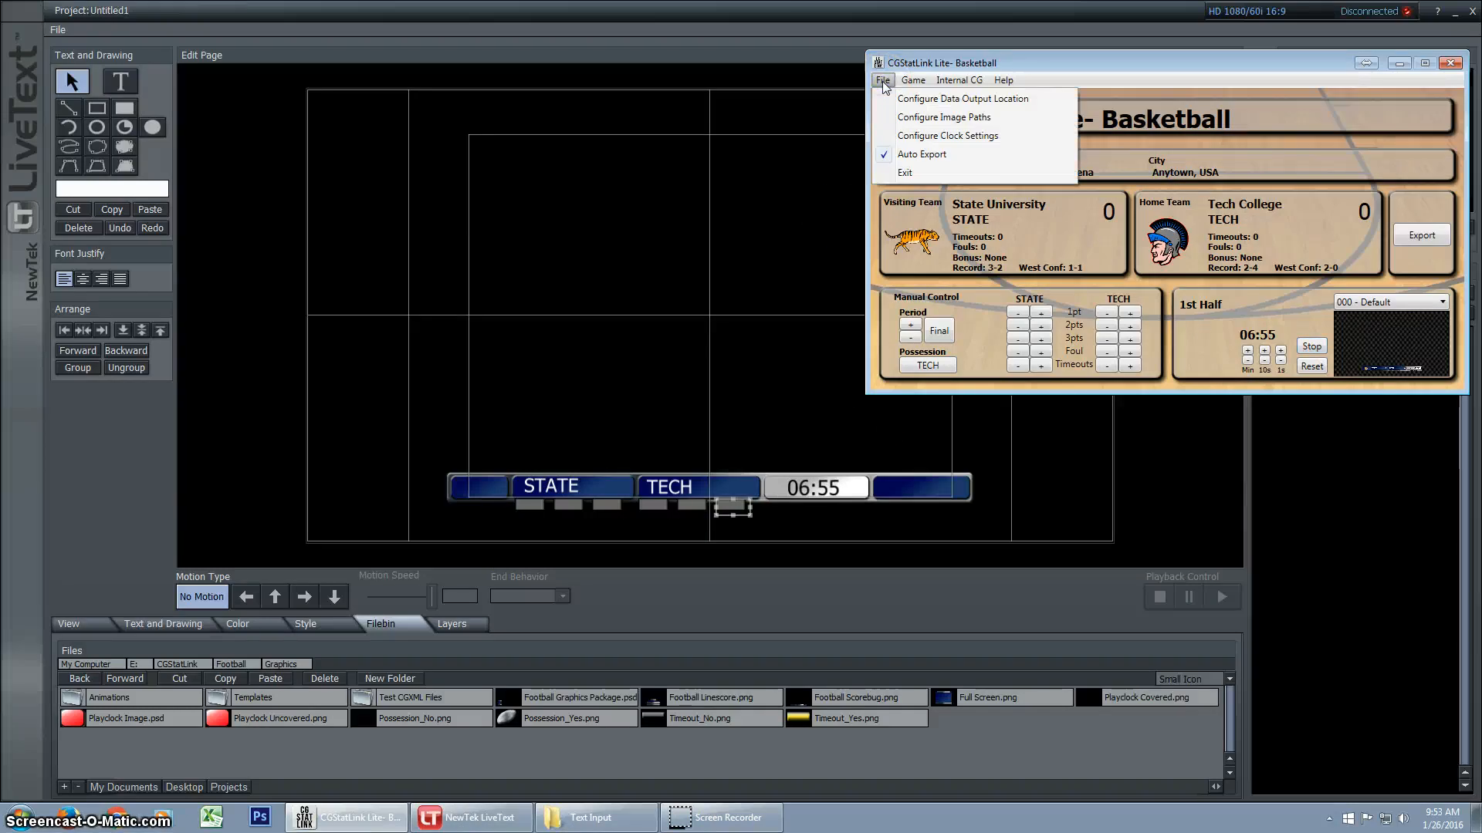
{"action": "left_click", "coordinate": [946, 120]}
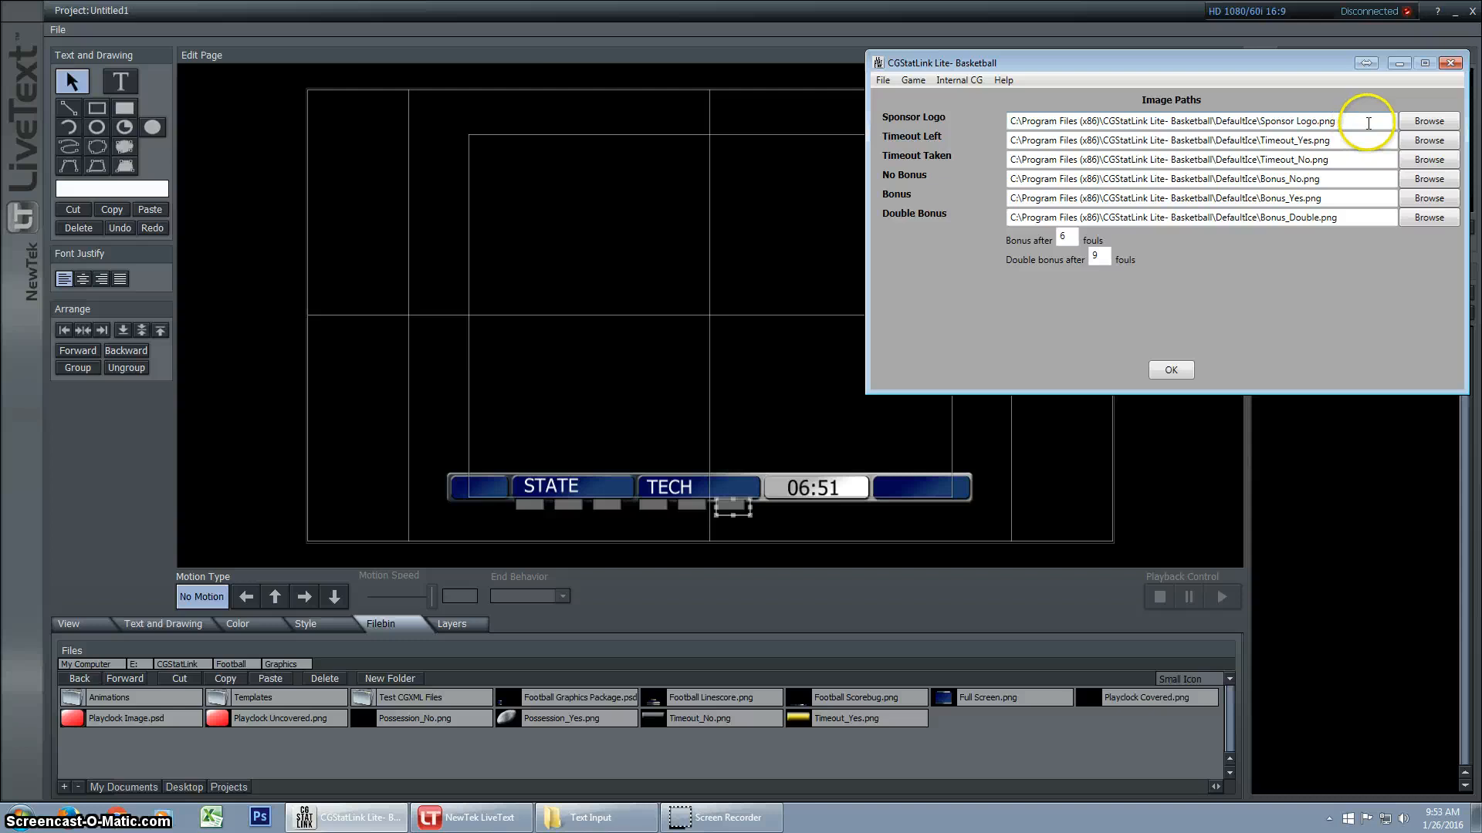
{"action": "left_click_drag", "start_coordinate": [1358, 122], "coordinate": [1002, 125]}
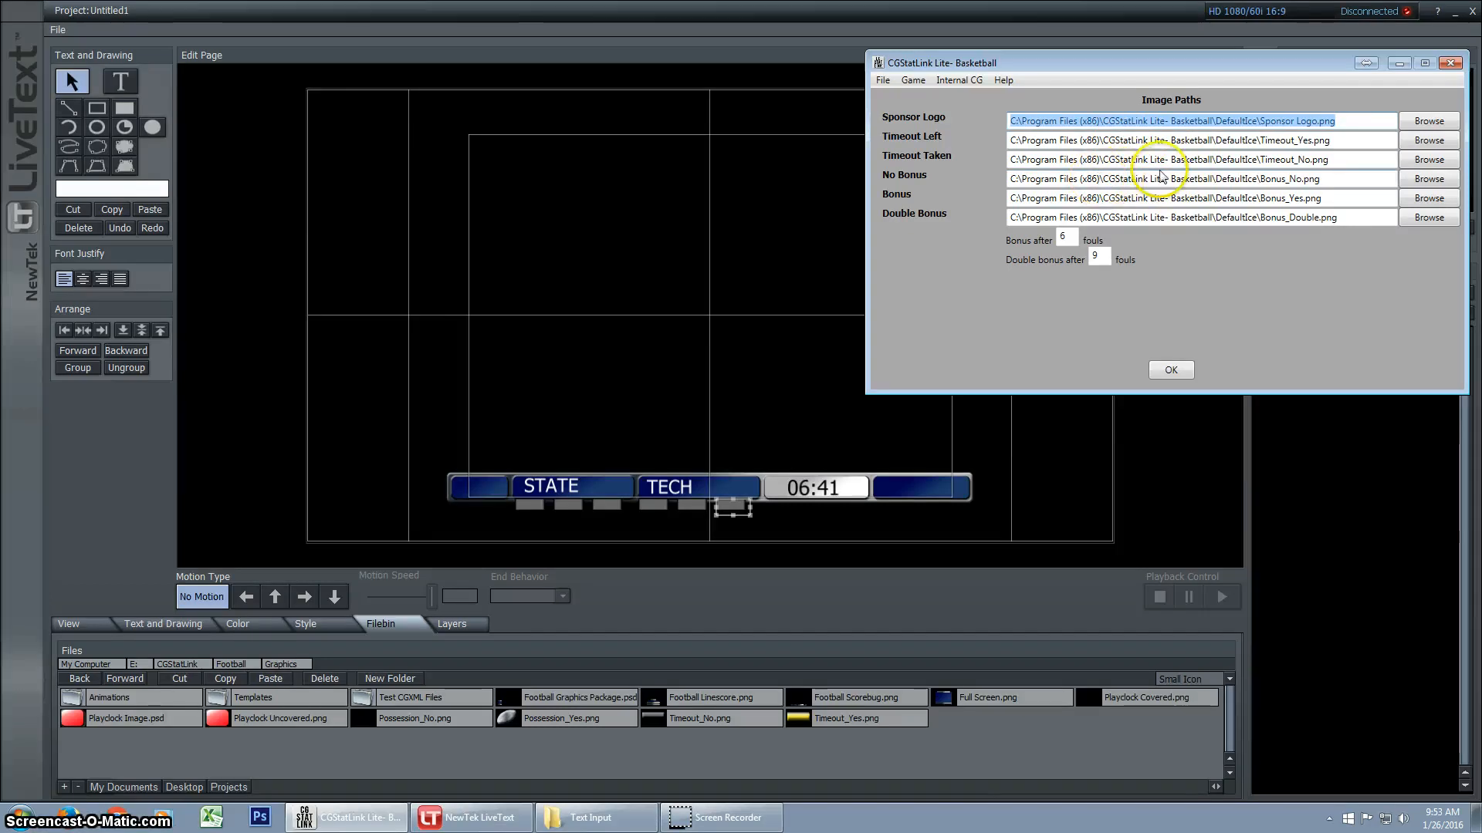
{"action": "left_click", "coordinate": [1348, 120]}
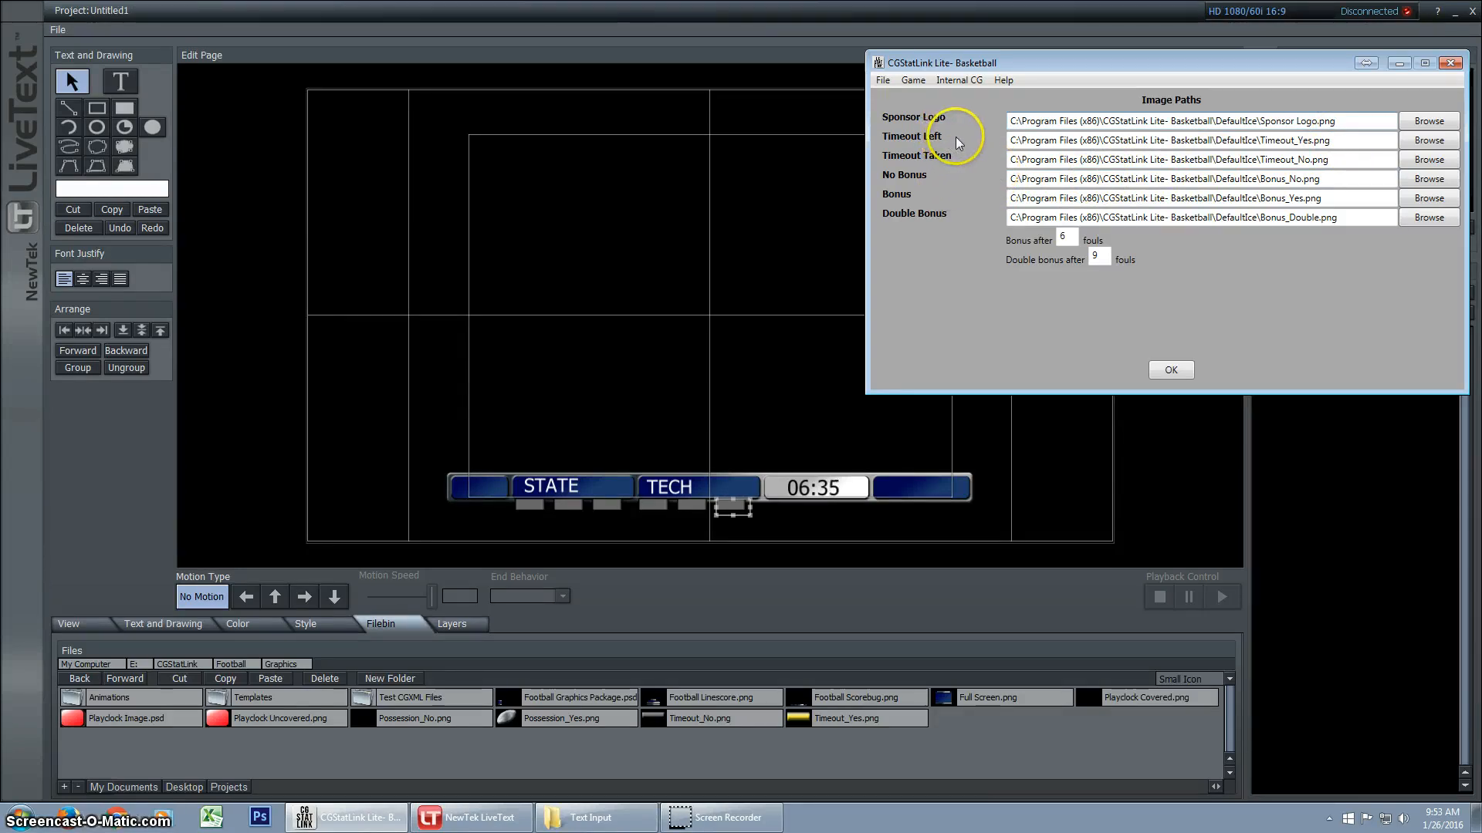
Examine the Timeout Left and Timeout Taken image file paths, and close the image paths configuration
{"action": "left_click", "coordinate": [1025, 140]}
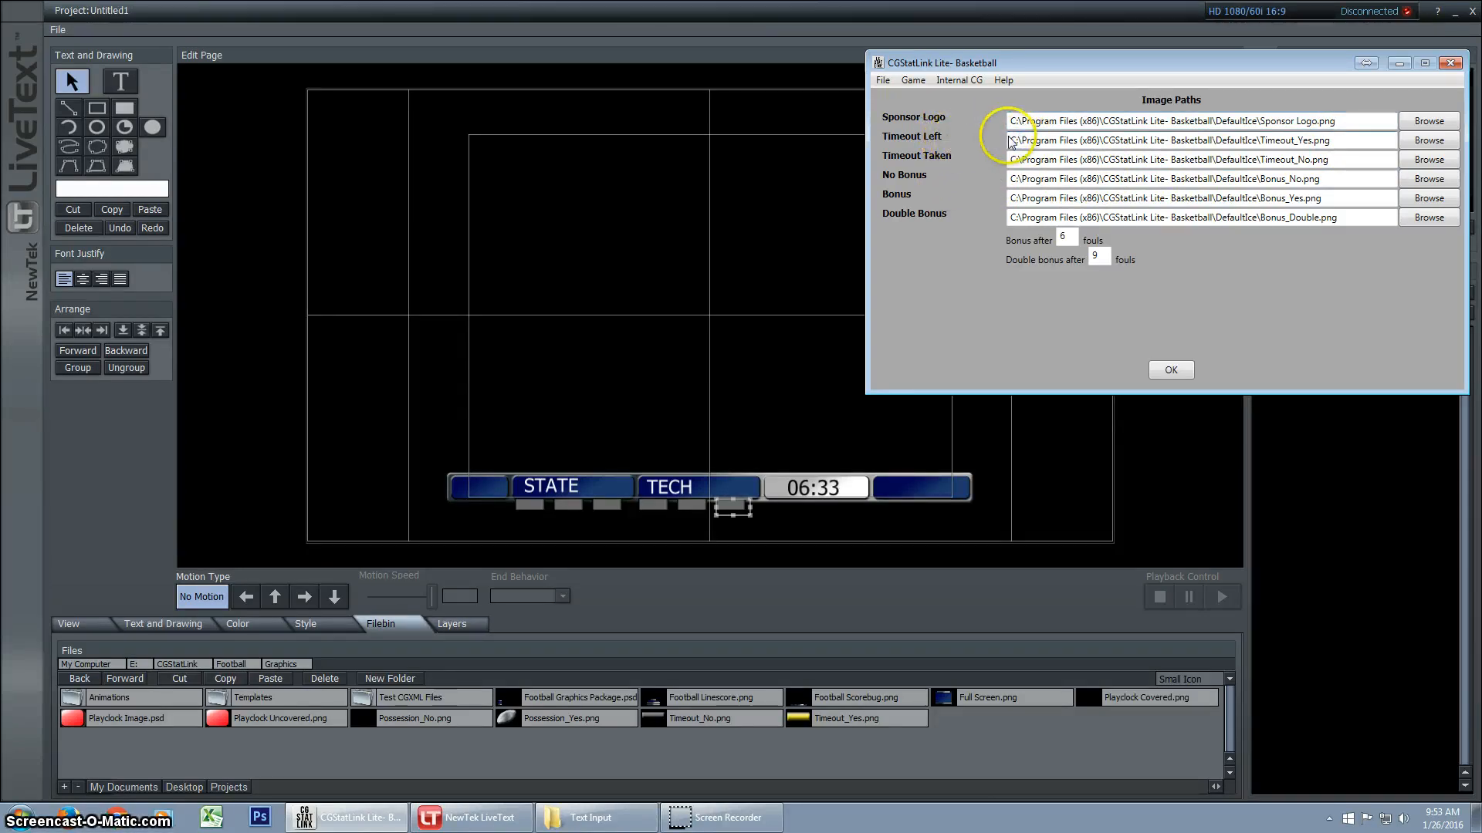
{"action": "left_click_drag", "start_coordinate": [1009, 139], "coordinate": [996, 169]}
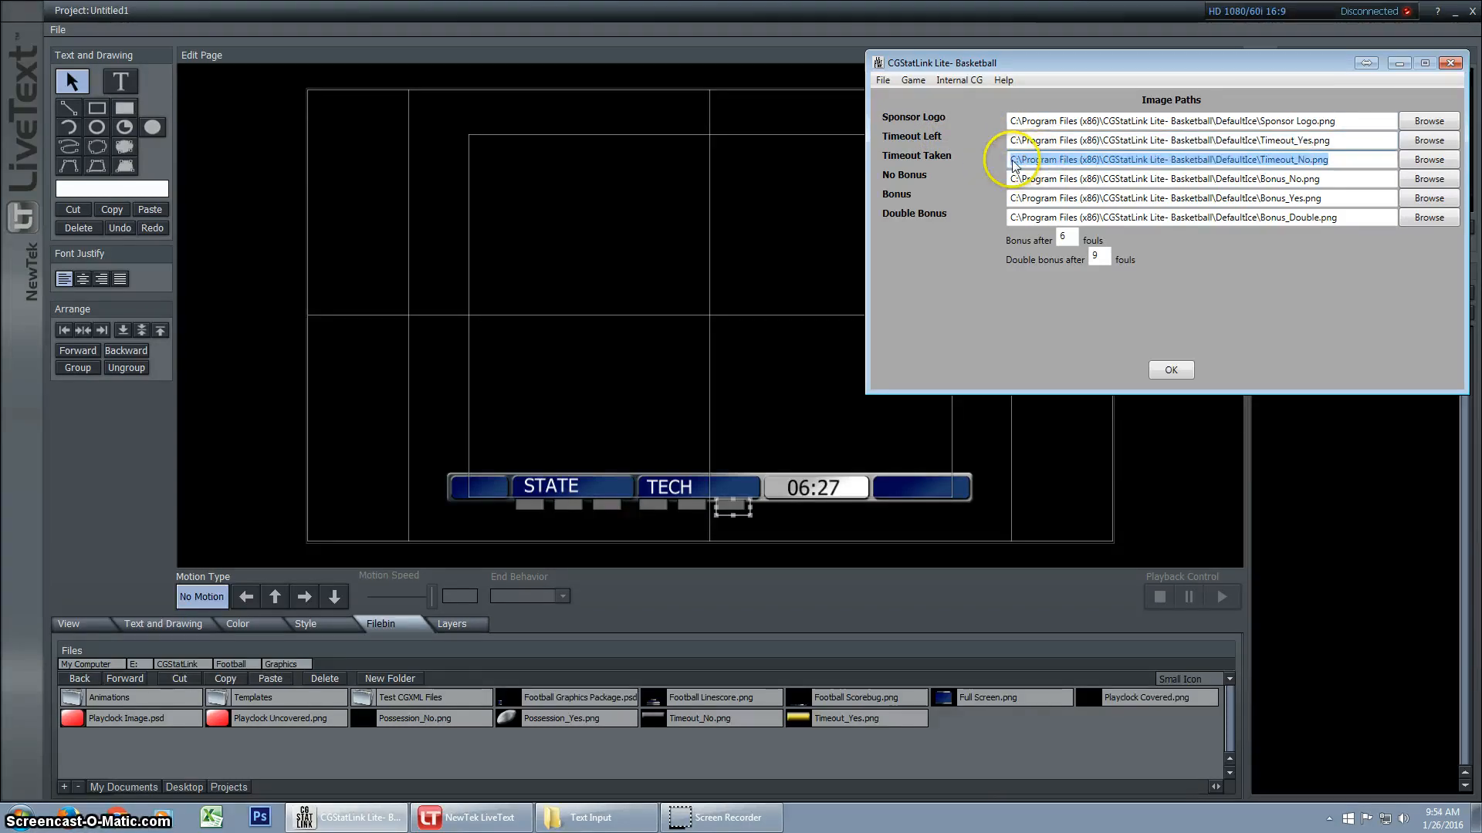
{"action": "left_click", "coordinate": [1300, 161]}
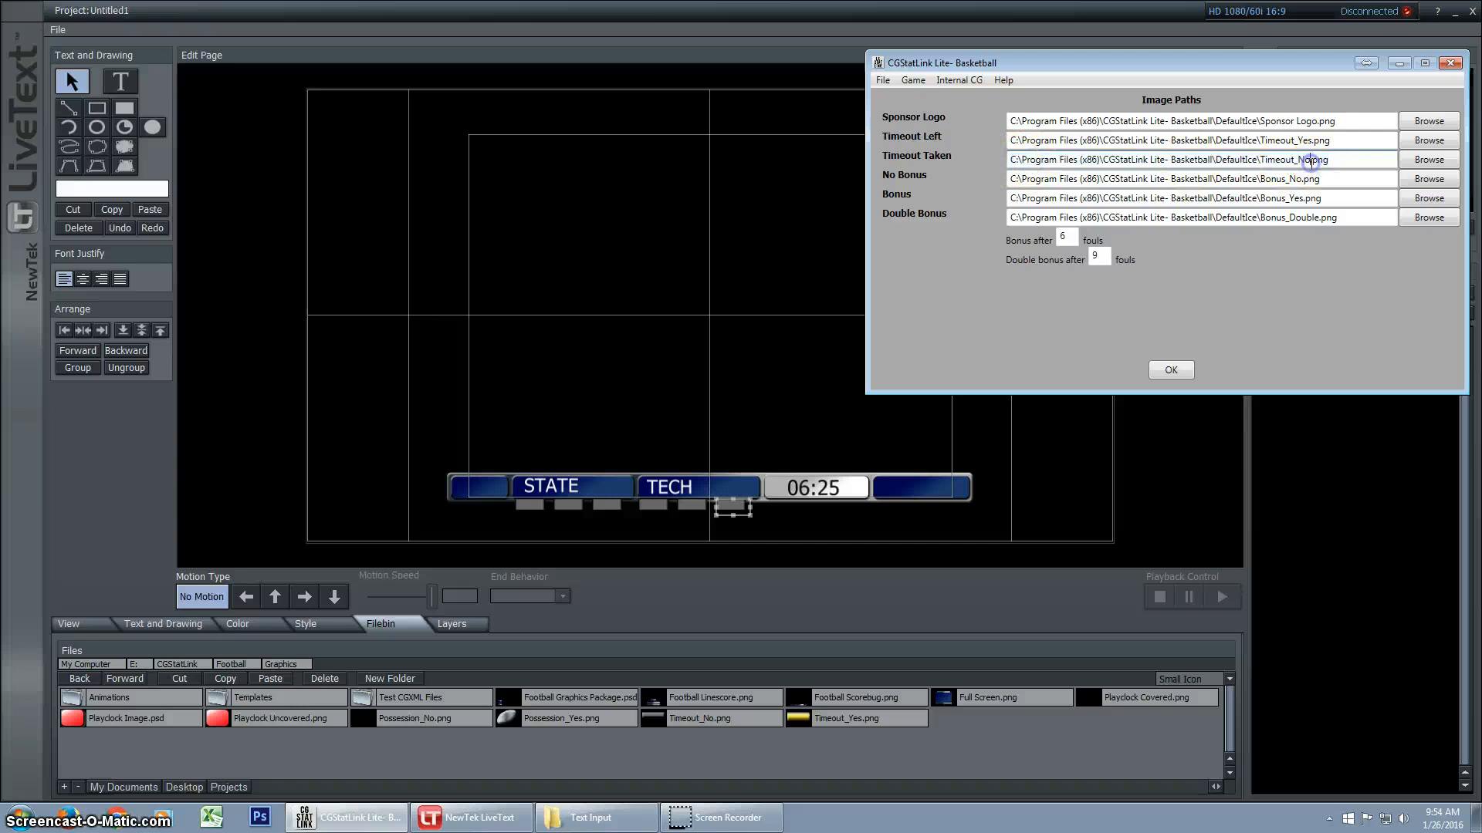
{"action": "left_click_drag", "start_coordinate": [1299, 161], "coordinate": [1310, 160]}
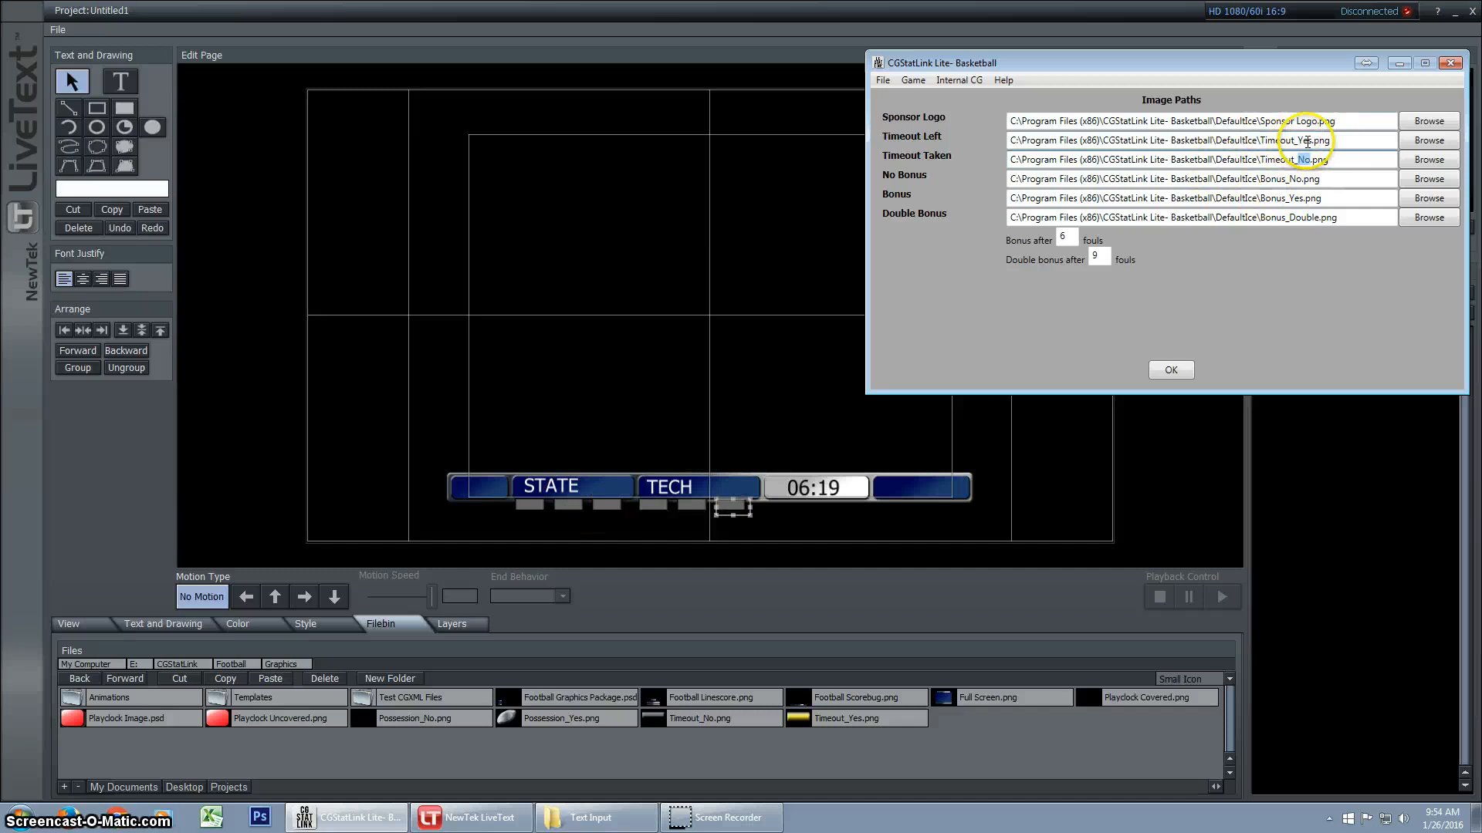
{"action": "triple_click", "coordinate": [1312, 141]}
{"action": "left_click", "coordinate": [1312, 140]}
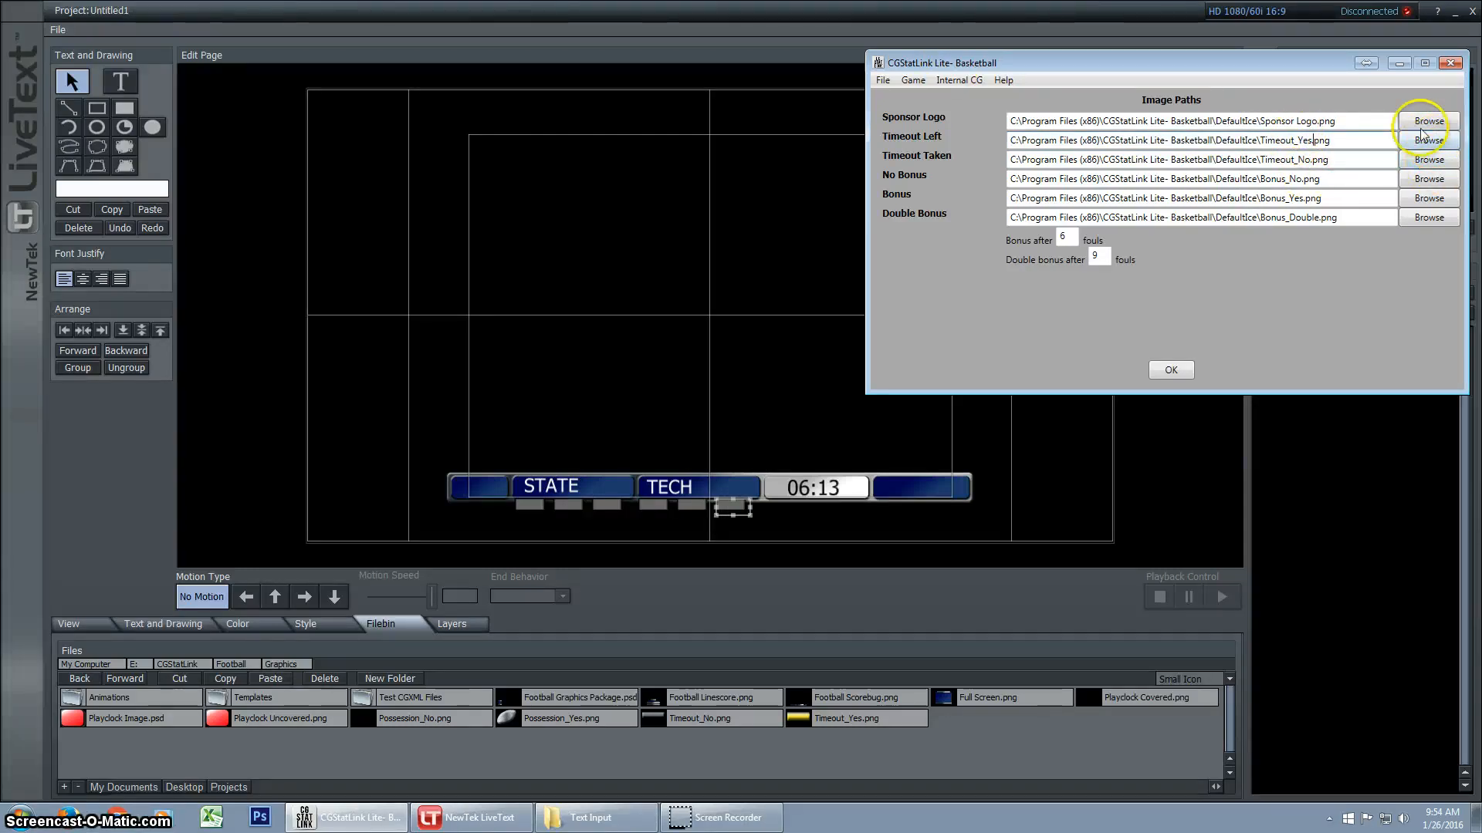
{"action": "left_click", "coordinate": [1171, 370]}
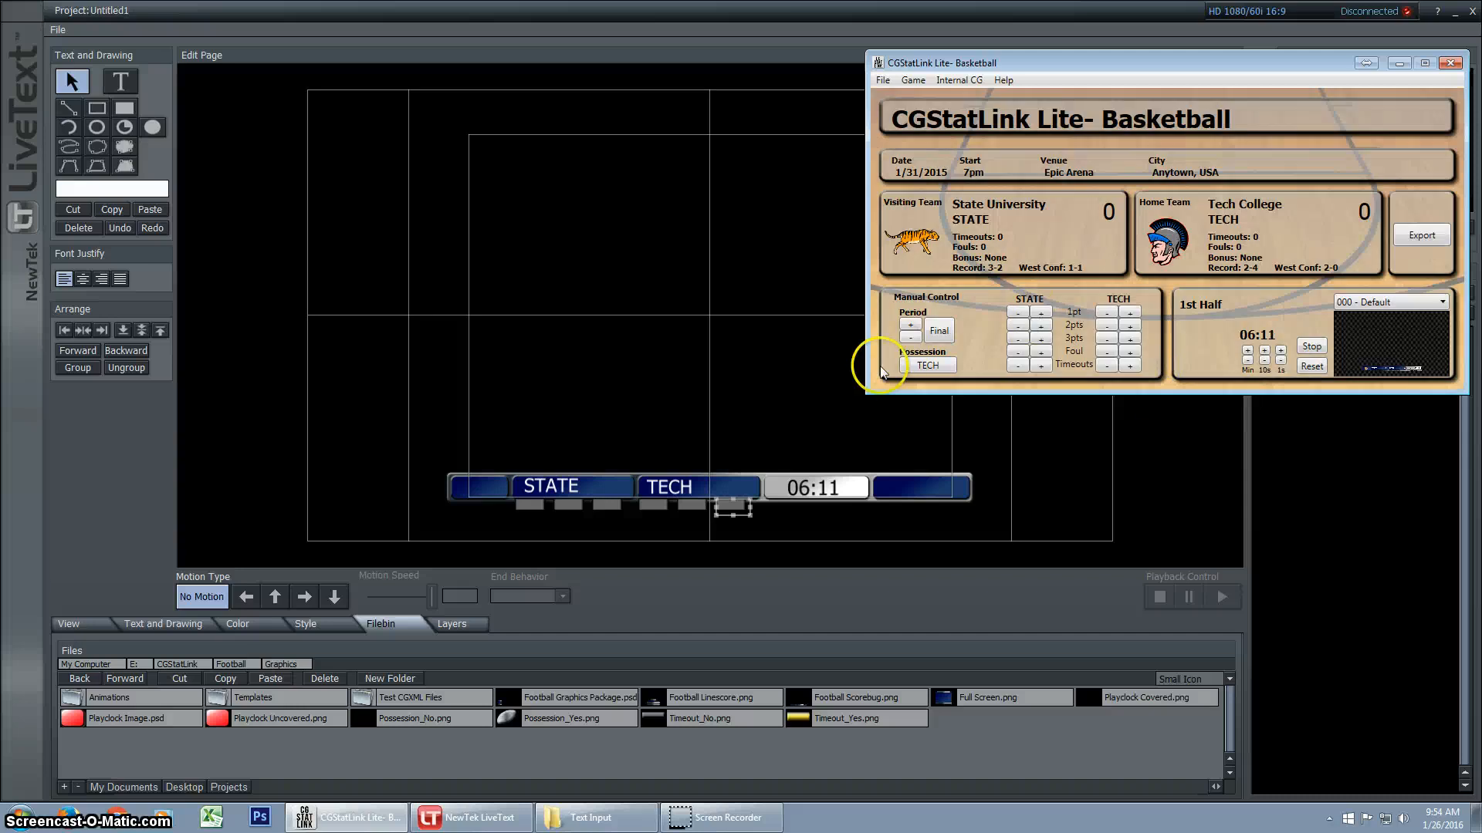
Raise the timeouts of both STATE and TECH to 3 to test the linked timeout markers
{"action": "left_click", "coordinate": [1041, 366]}
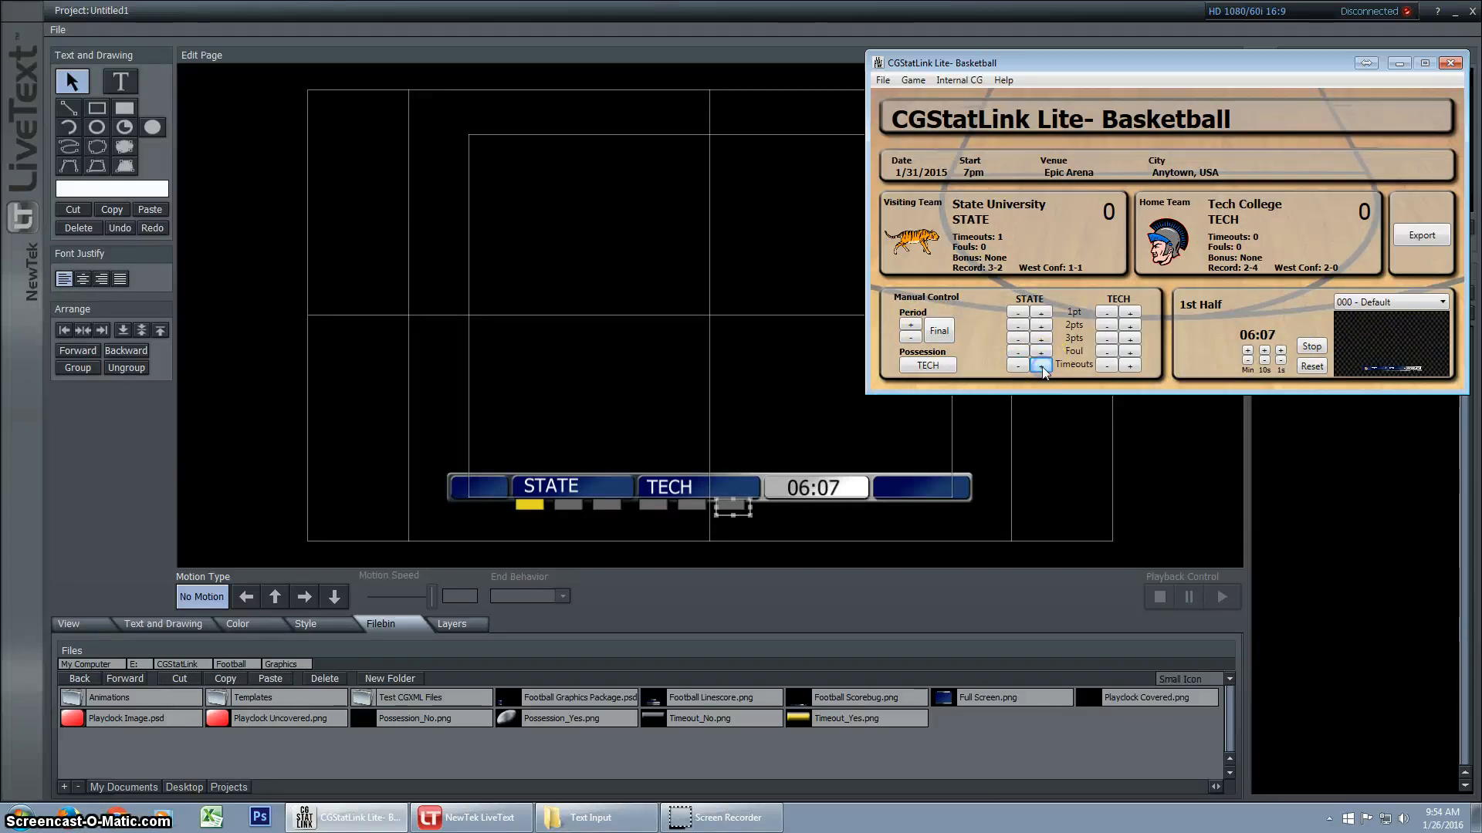
{"action": "left_click", "coordinate": [1041, 366]}
{"action": "left_click", "coordinate": [1040, 366]}
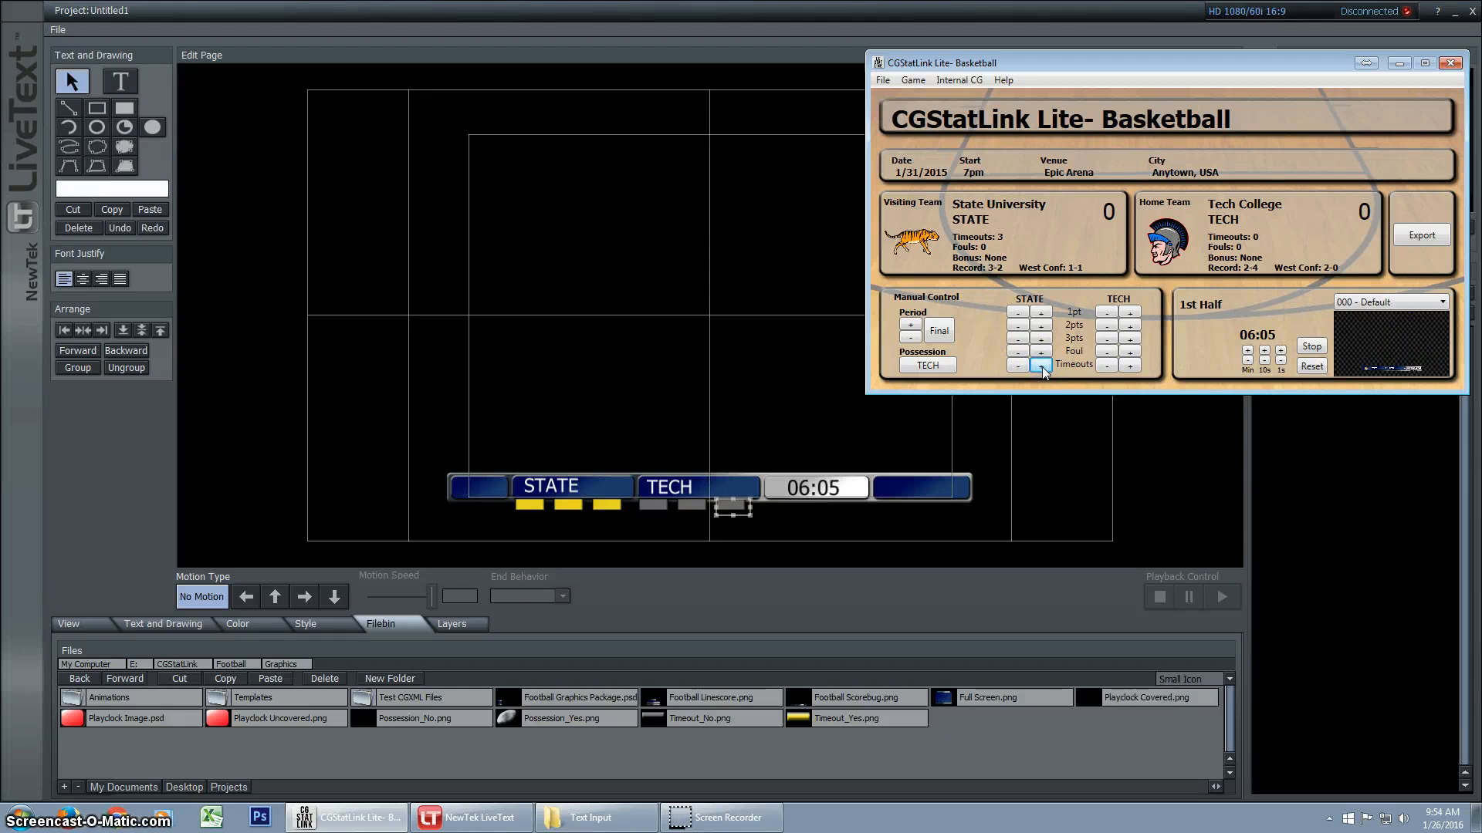
{"action": "left_click", "coordinate": [1133, 367]}
{"action": "left_click", "coordinate": [1133, 368]}
{"action": "left_click", "coordinate": [1133, 367]}
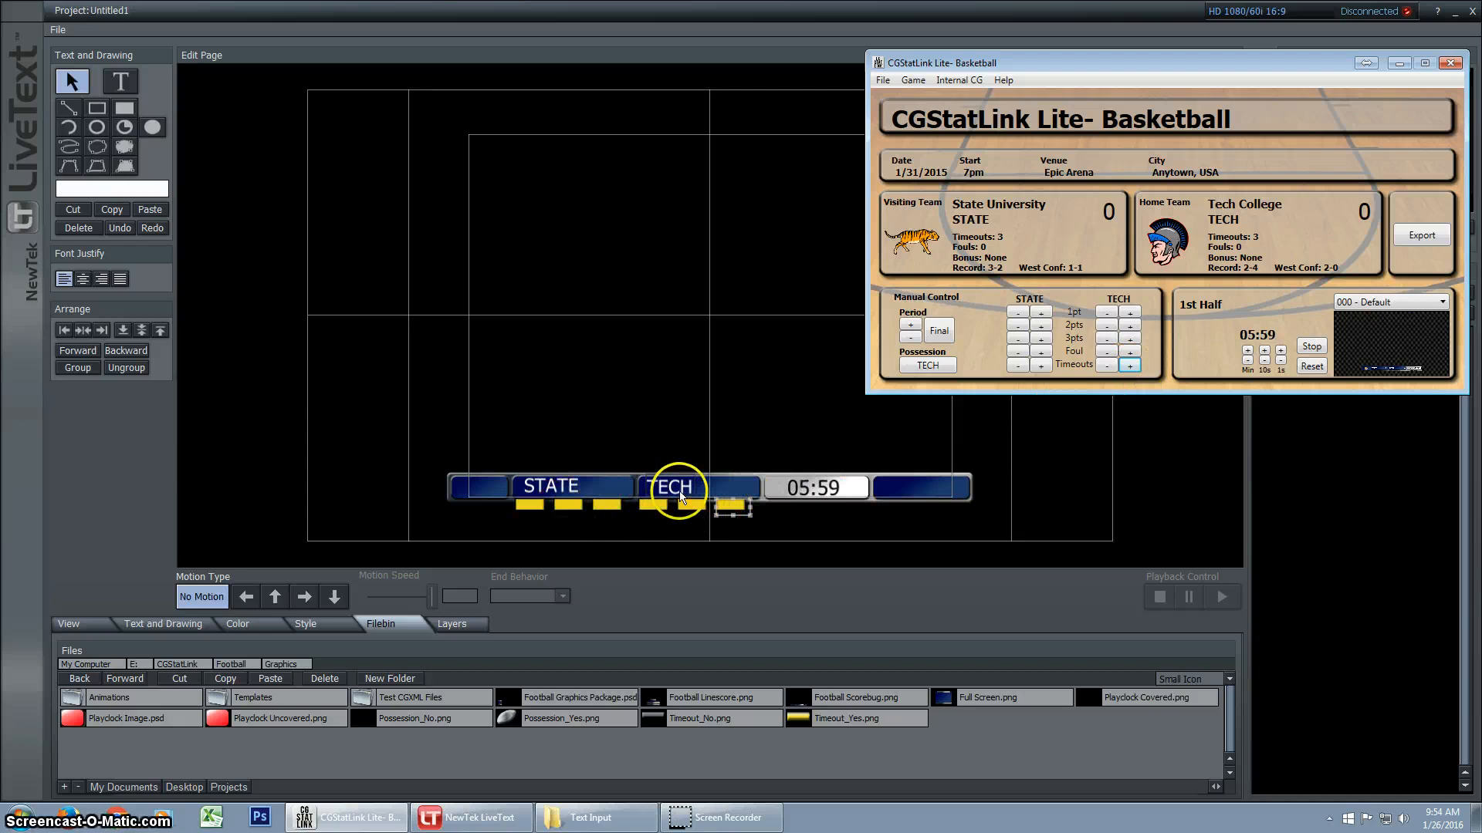
Lower the timeouts to 1 for TECH and 0 for STATE
{"action": "left_click", "coordinate": [1110, 372]}
{"action": "left_click", "coordinate": [1020, 369]}
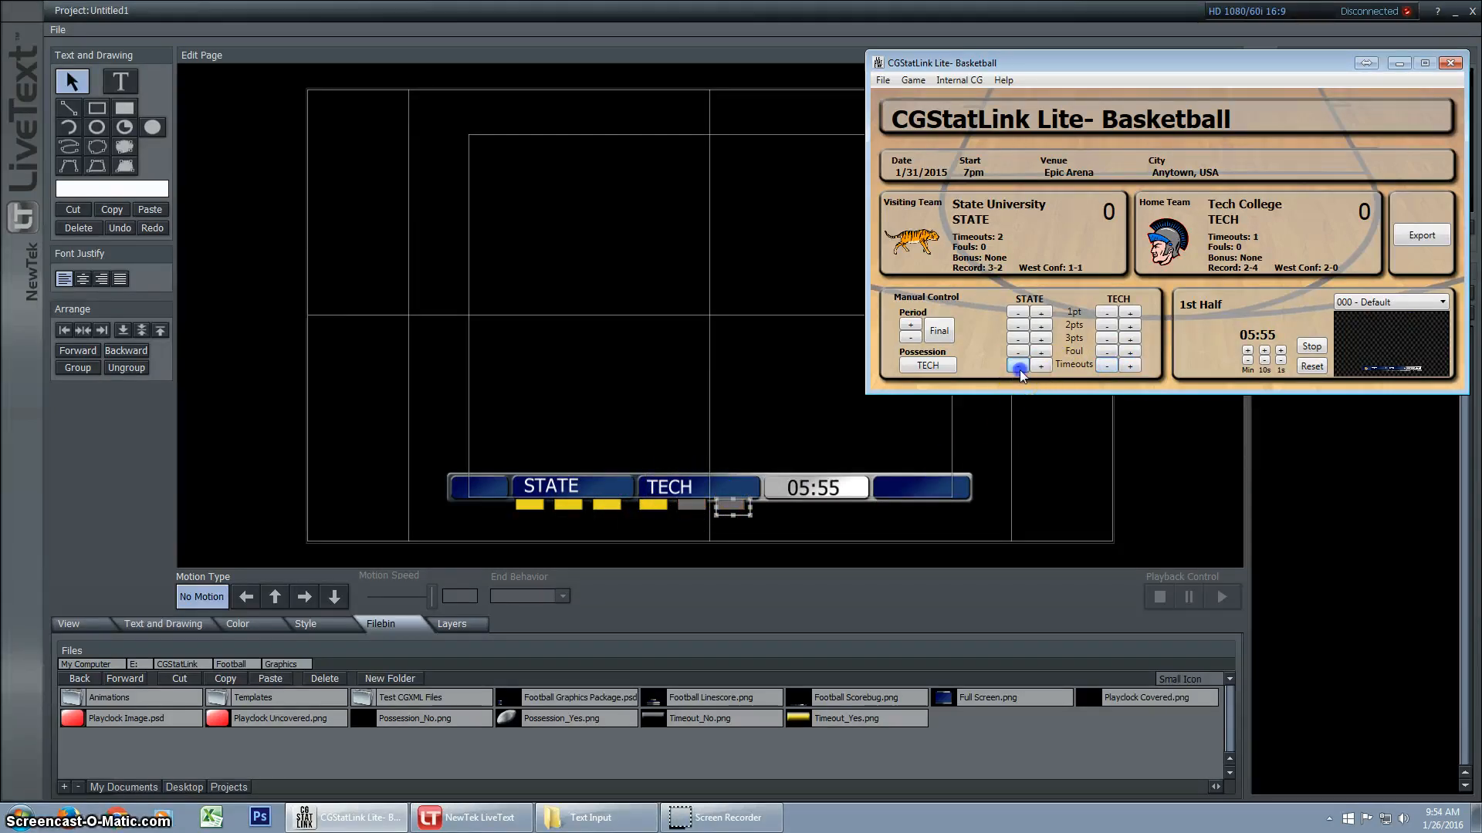
{"action": "left_click", "coordinate": [1020, 369]}
{"action": "left_click", "coordinate": [1020, 369]}
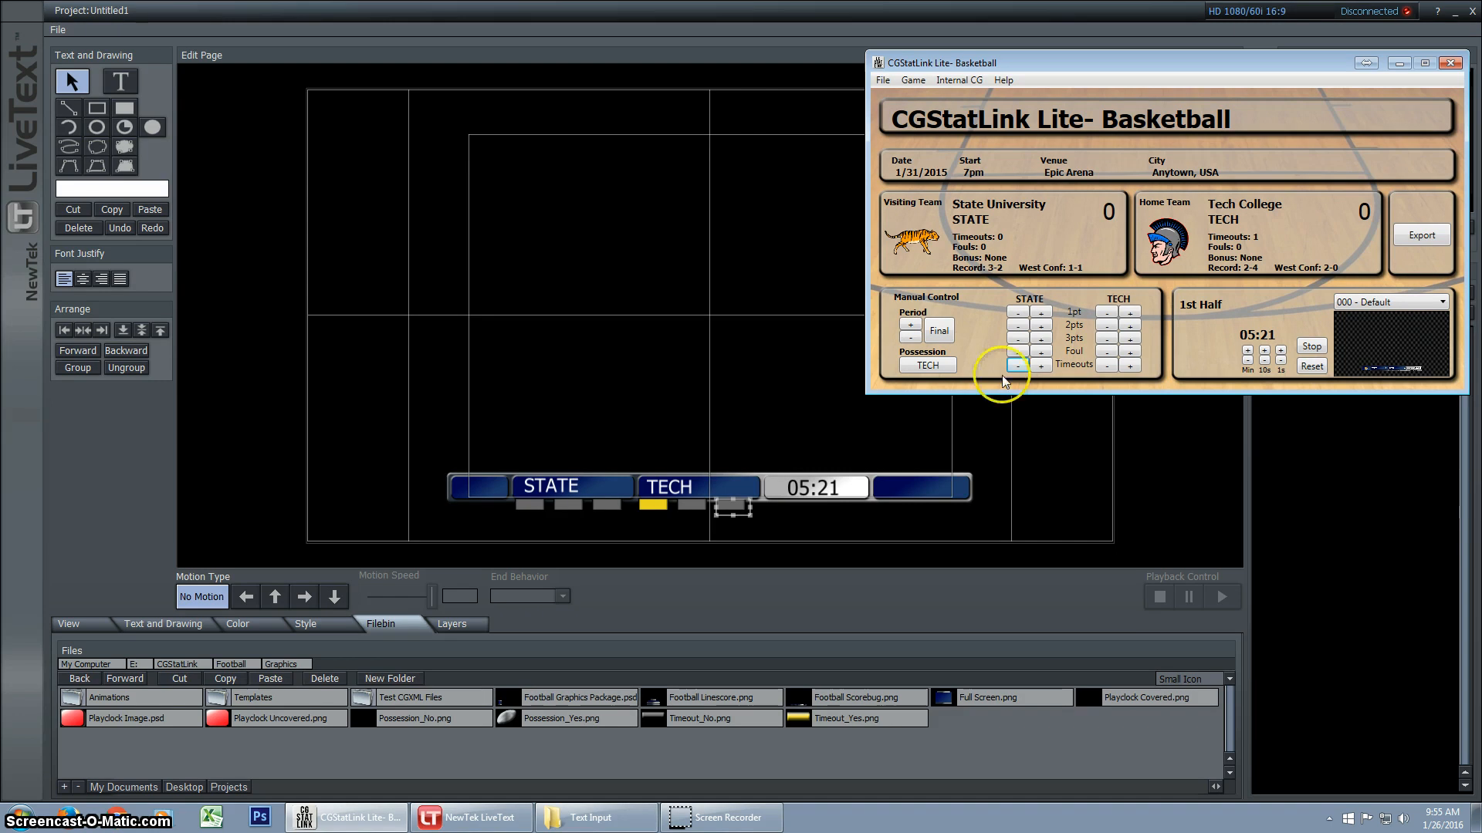
Reopen the image paths configuration to review the assigned image files, and close it without changes
{"action": "left_click", "coordinate": [883, 80]}
{"action": "left_click", "coordinate": [921, 121]}
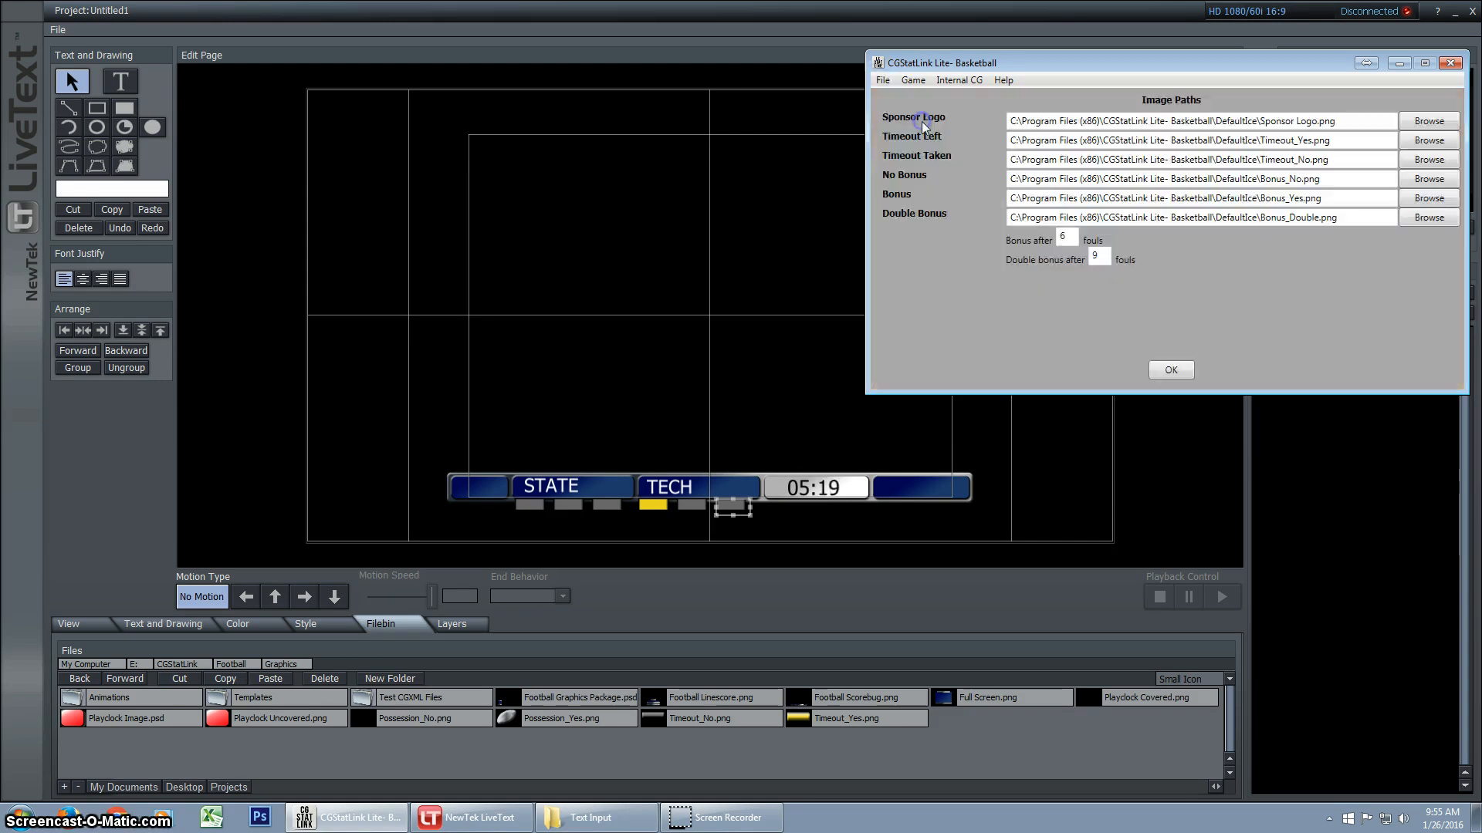
{"action": "left_click", "coordinate": [1171, 370]}
Switch to NewTek LiveText and inspect the timeout markers beneath STATE and TECH, selecting the third one beneath STATE
{"action": "left_click", "coordinate": [659, 538]}
{"action": "left_click", "coordinate": [529, 511]}
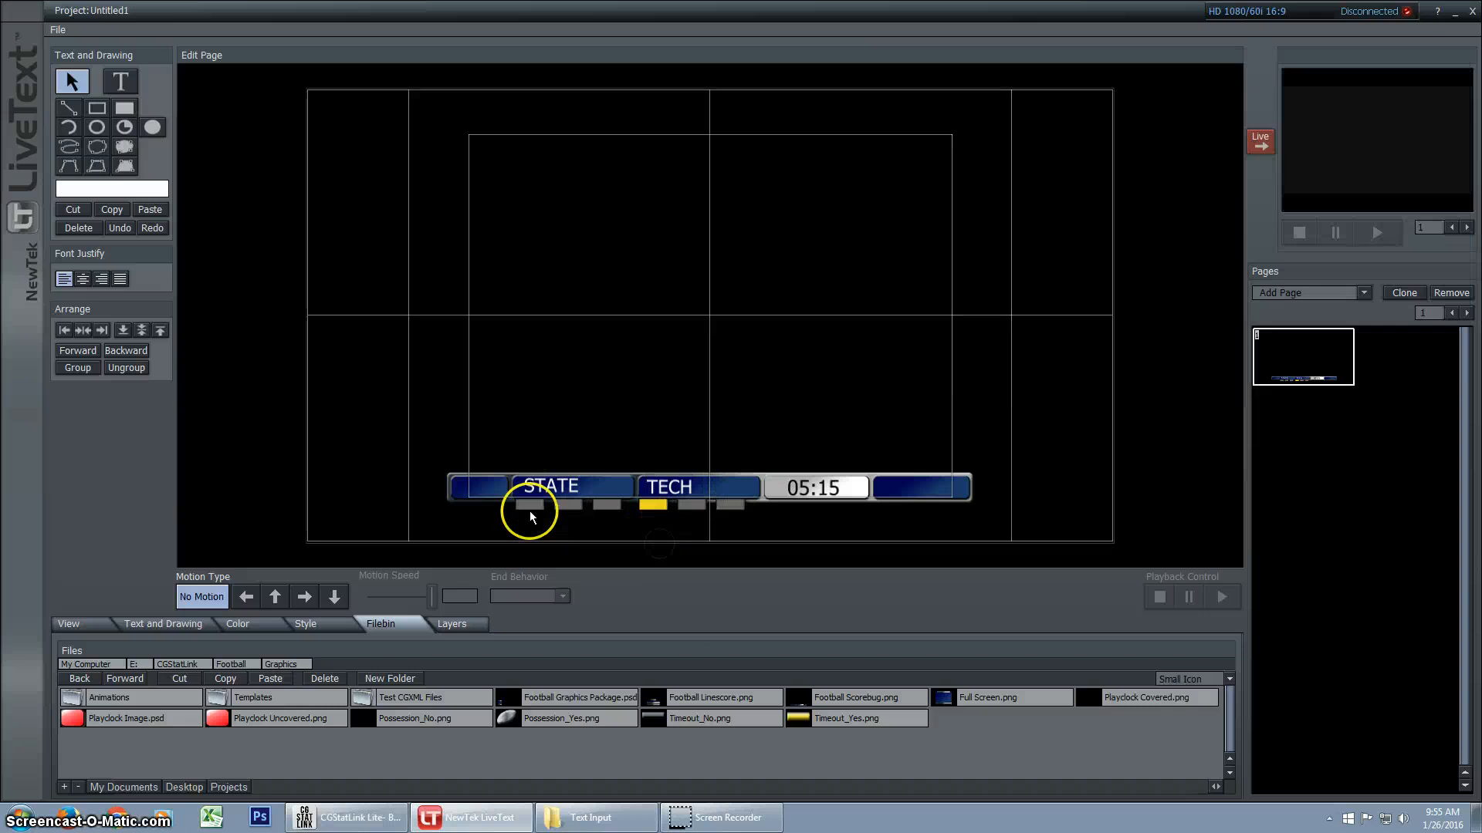
{"action": "left_click", "coordinate": [608, 507]}
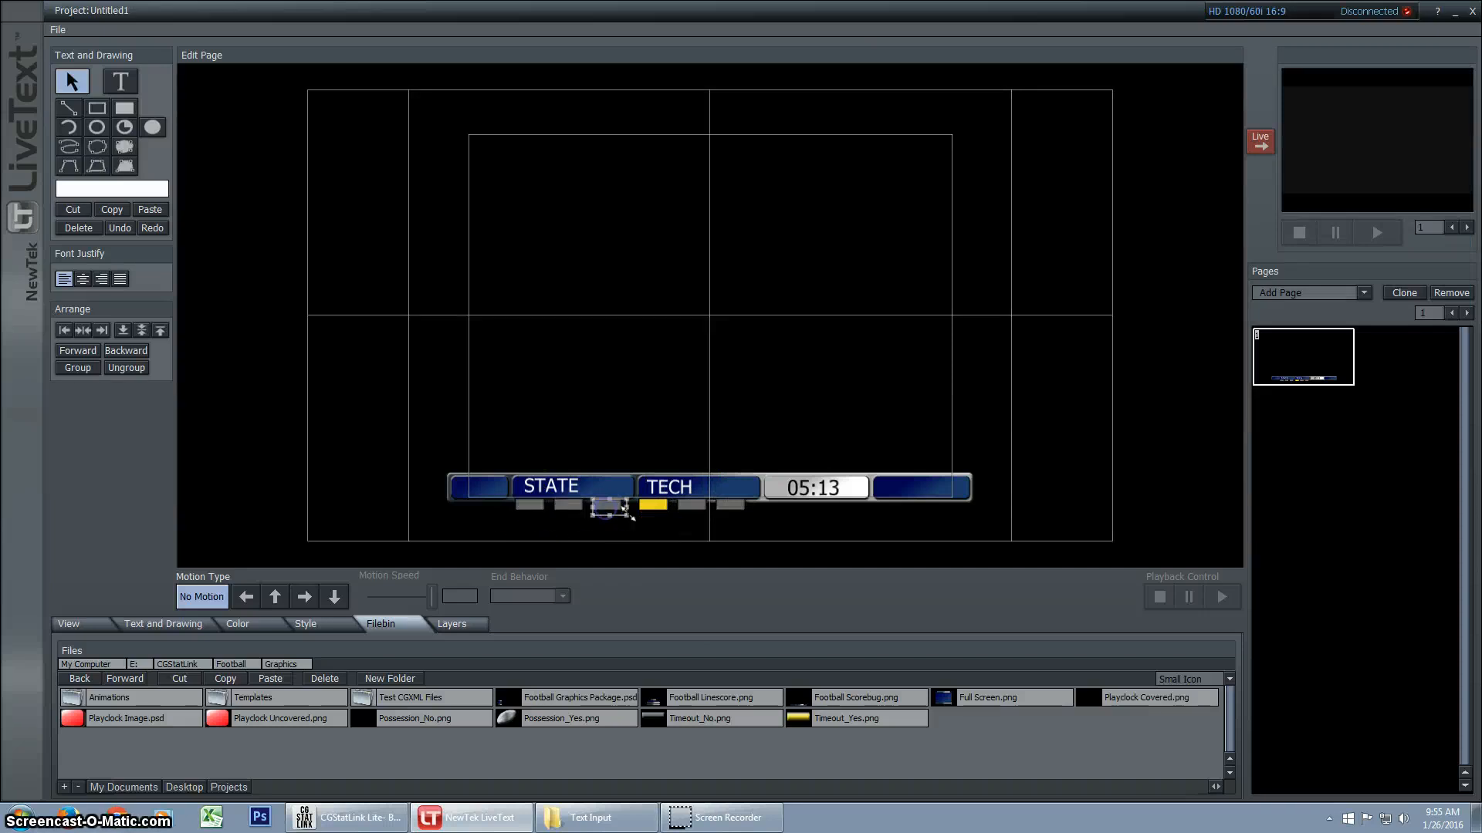
{"action": "left_click", "coordinate": [661, 512]}
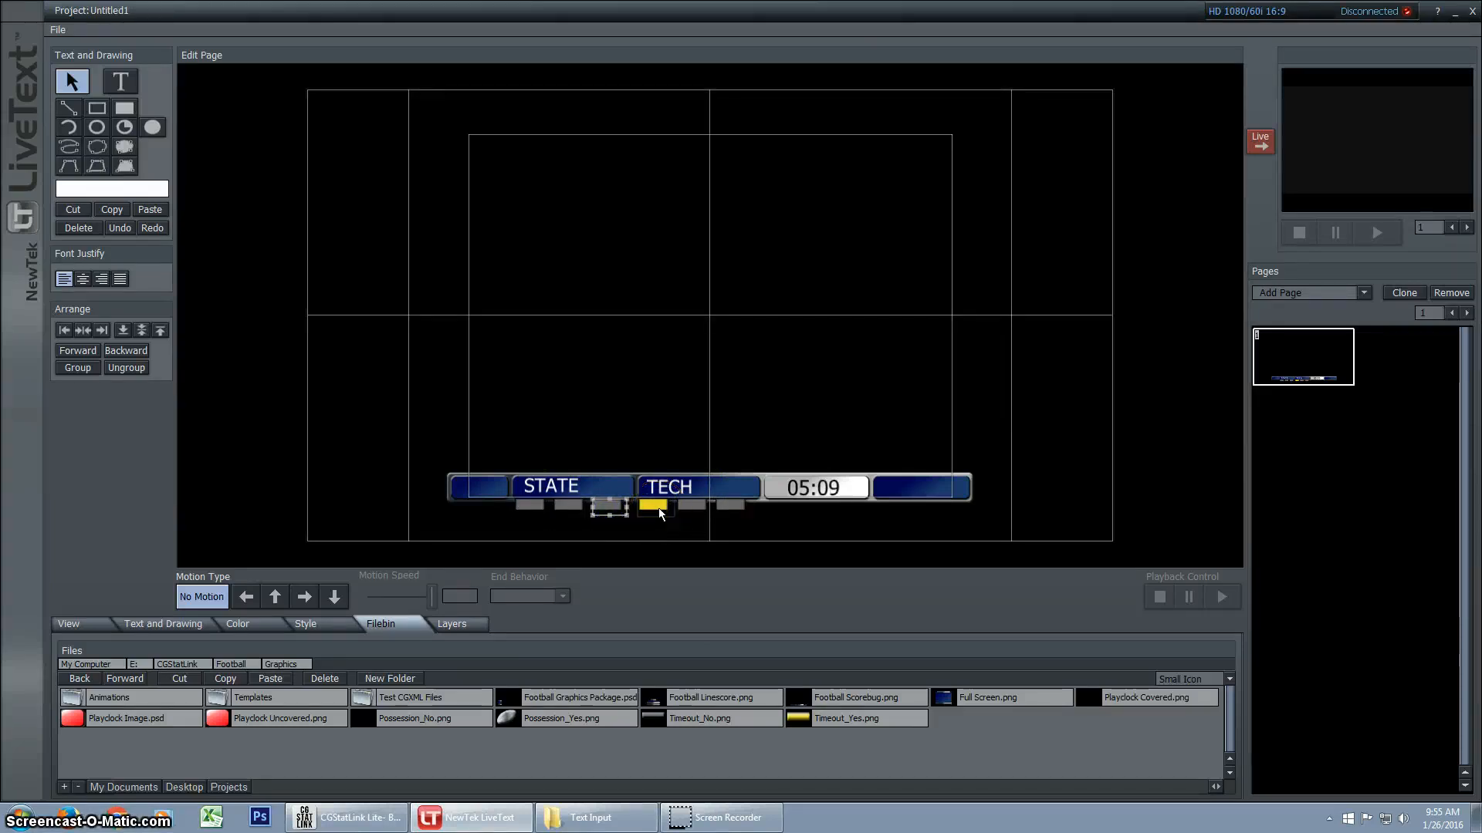
{"action": "left_click", "coordinate": [724, 824]}
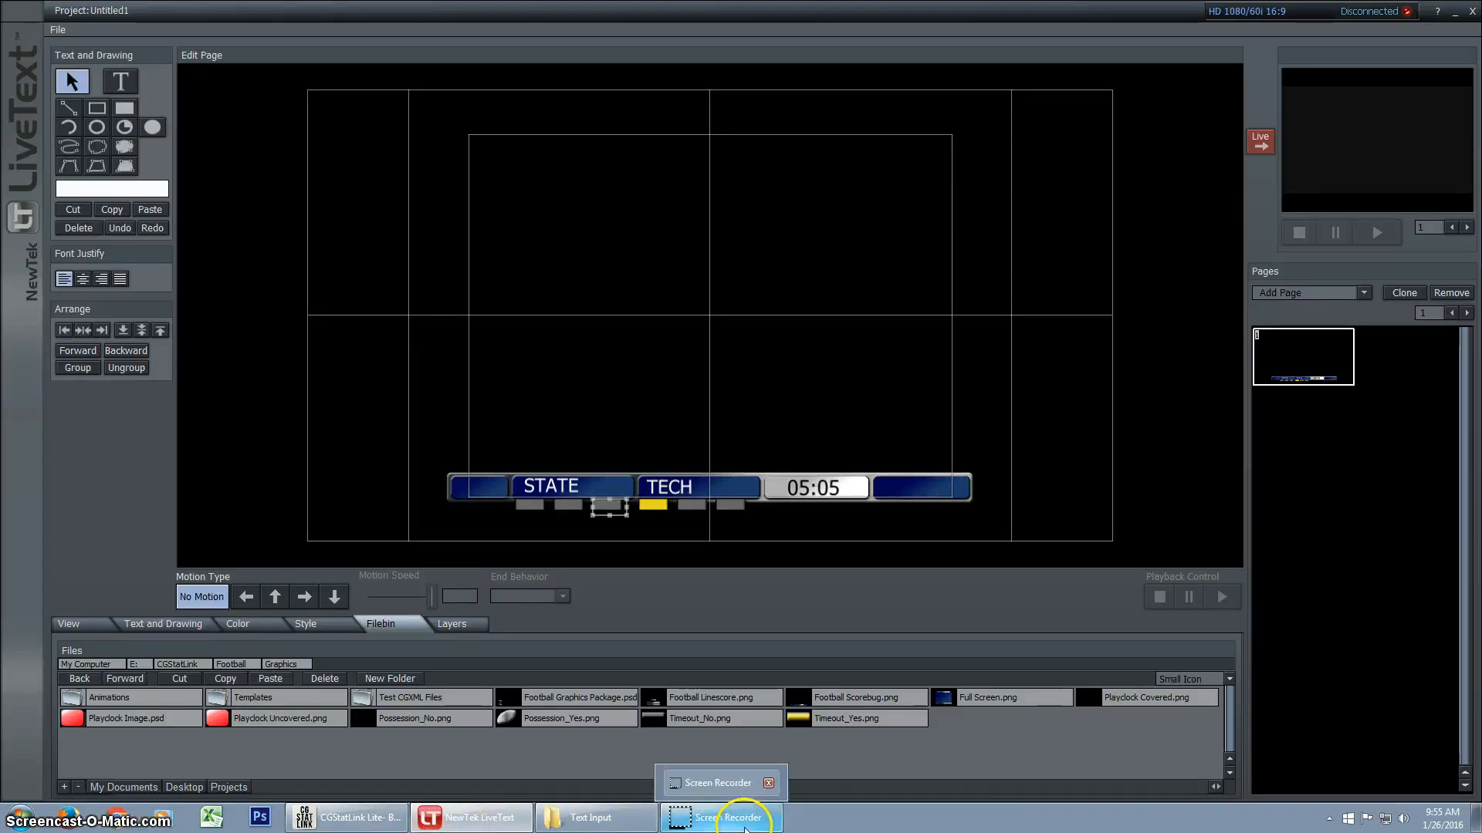
{"action": "left_click", "coordinate": [900, 818]}
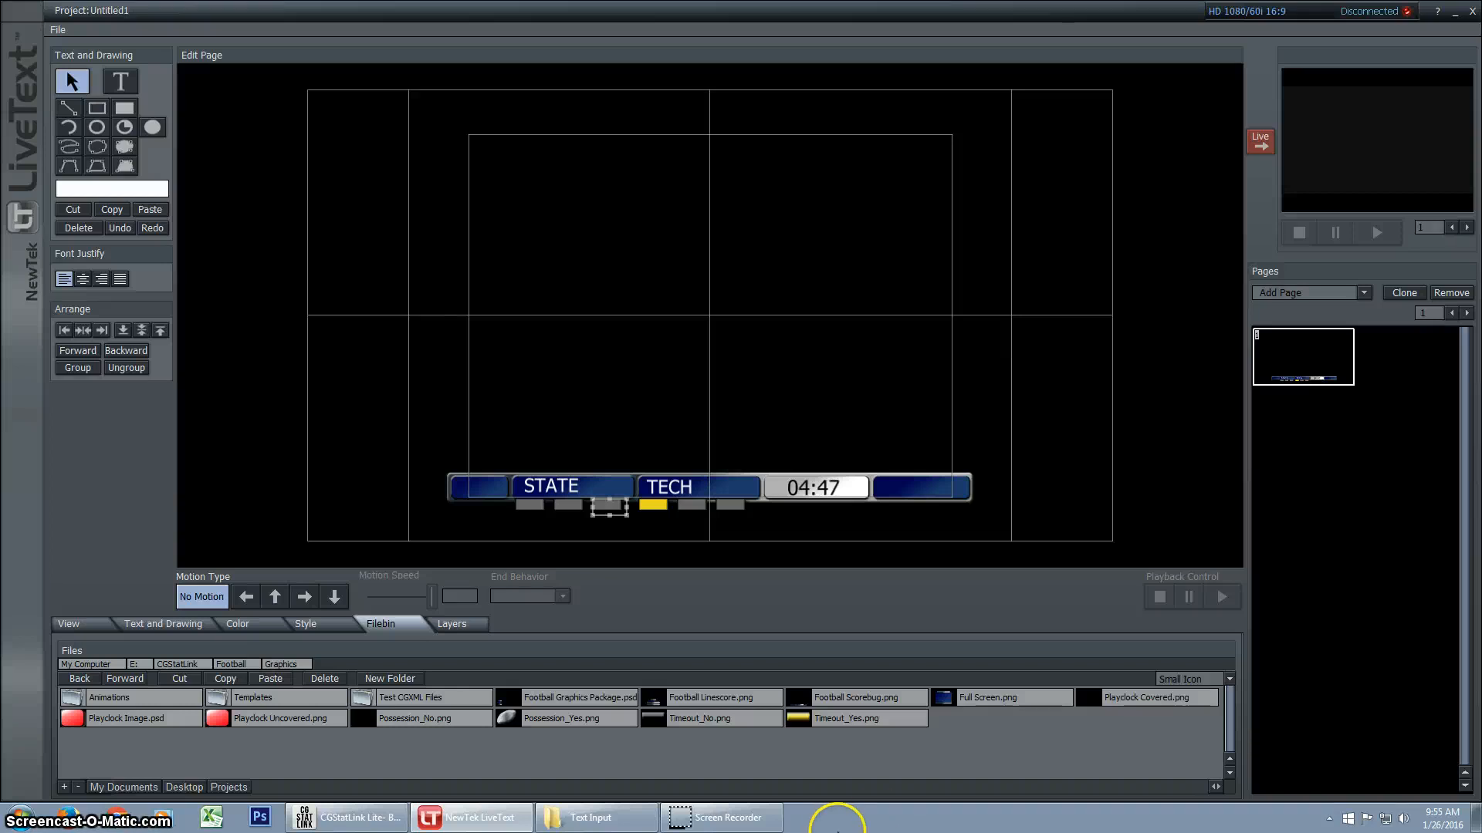
{"action": "left_click", "coordinate": [738, 829]}
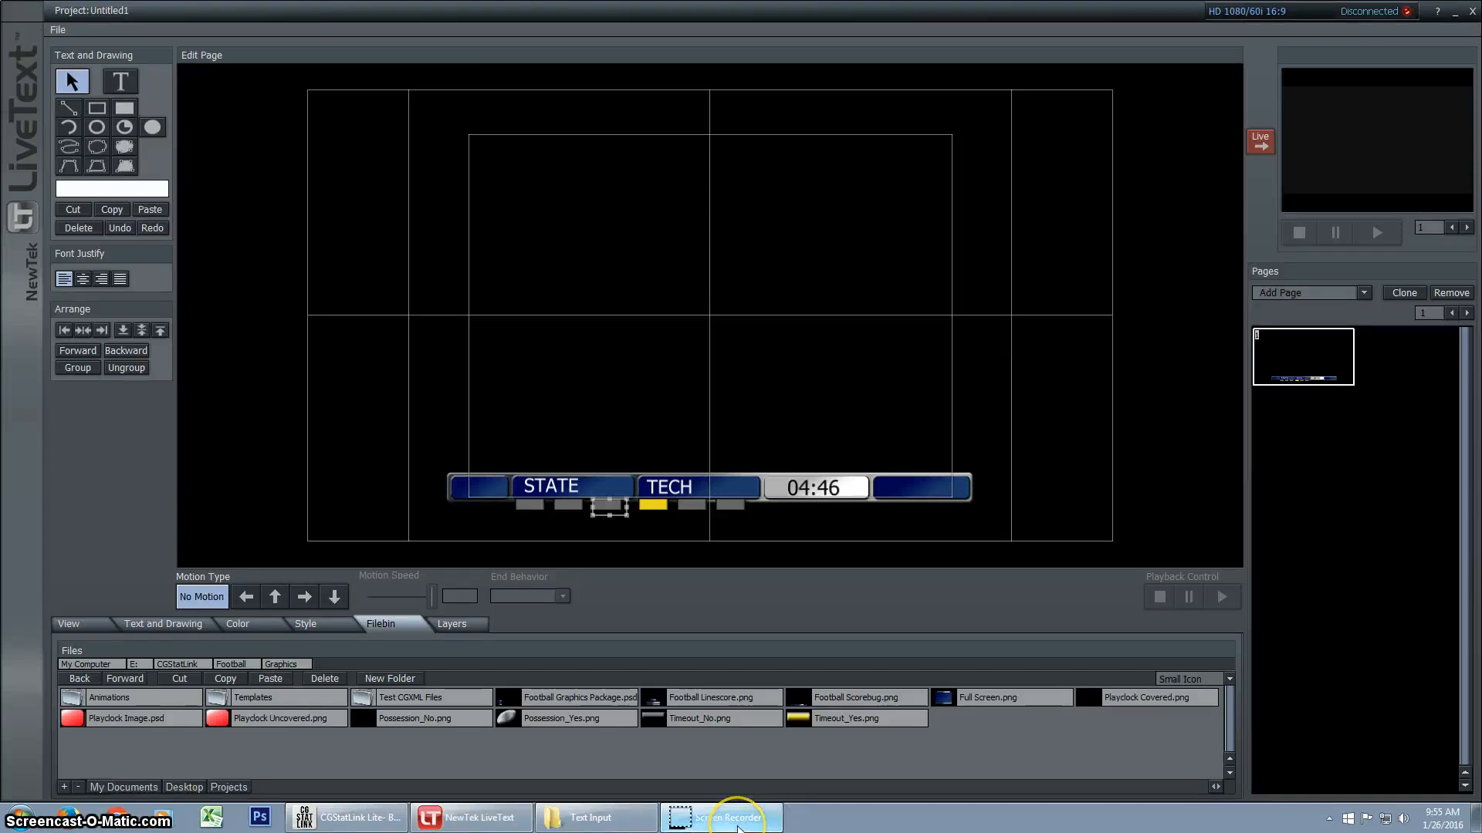